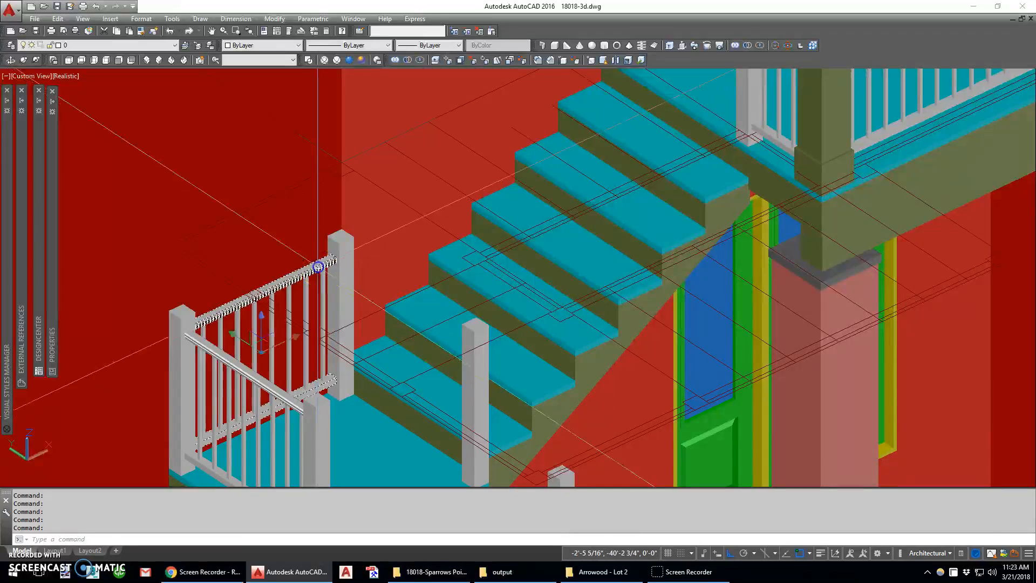
Copy the selected railing section from the landing post's top corner to the matching top corner of the upper deck post.
scroll(325, 255, "up", 3)
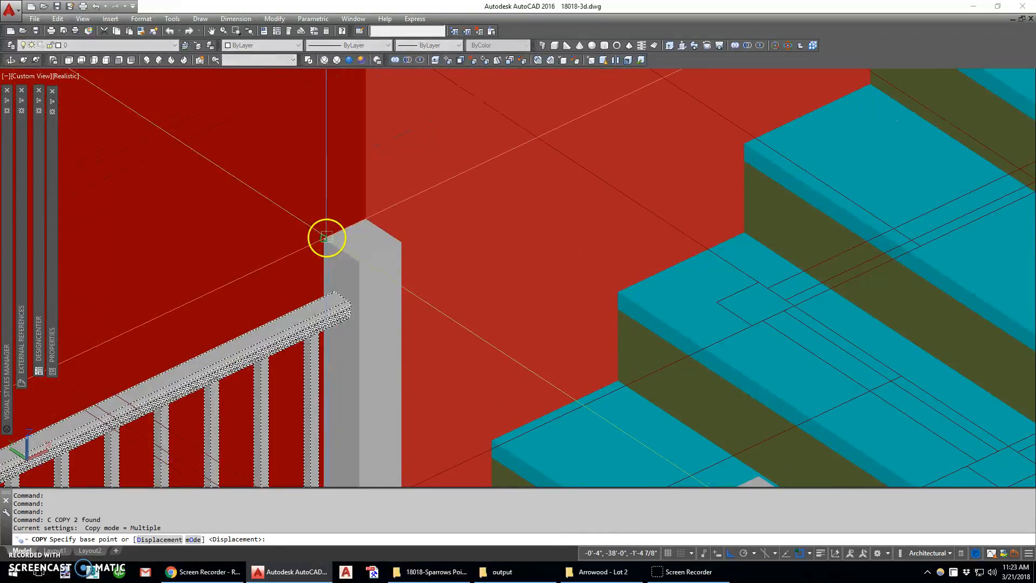
left_click(326, 237)
scroll(317, 263, "down", 5)
scroll(529, 152, "up", 5)
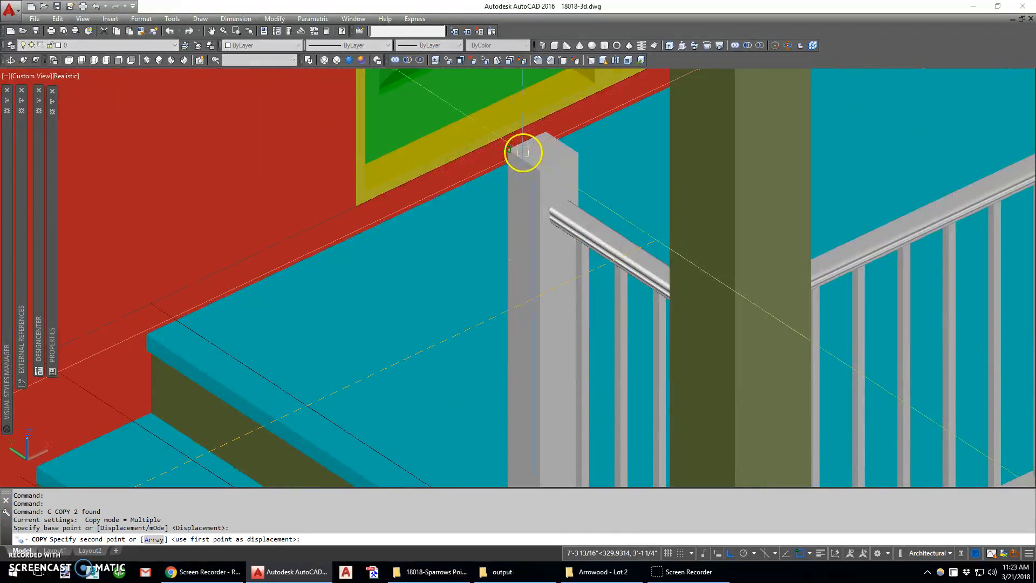
left_click(523, 152)
scroll(503, 163, "down", 6)
key("Escape")
key("Escape")
Set the 2D Wireframe visual style, align the working plane with the Front view, and switch to SW Isometric.
scroll(523, 215, "up", 3)
middle_click_drag(523, 215, 496, 219, "shift")
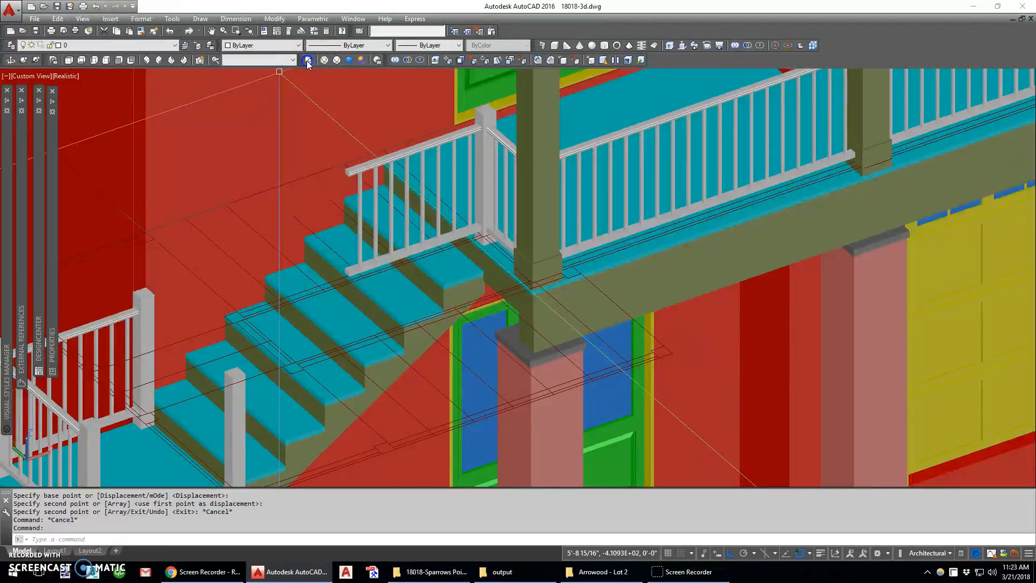
left_click(307, 61)
left_click(119, 60)
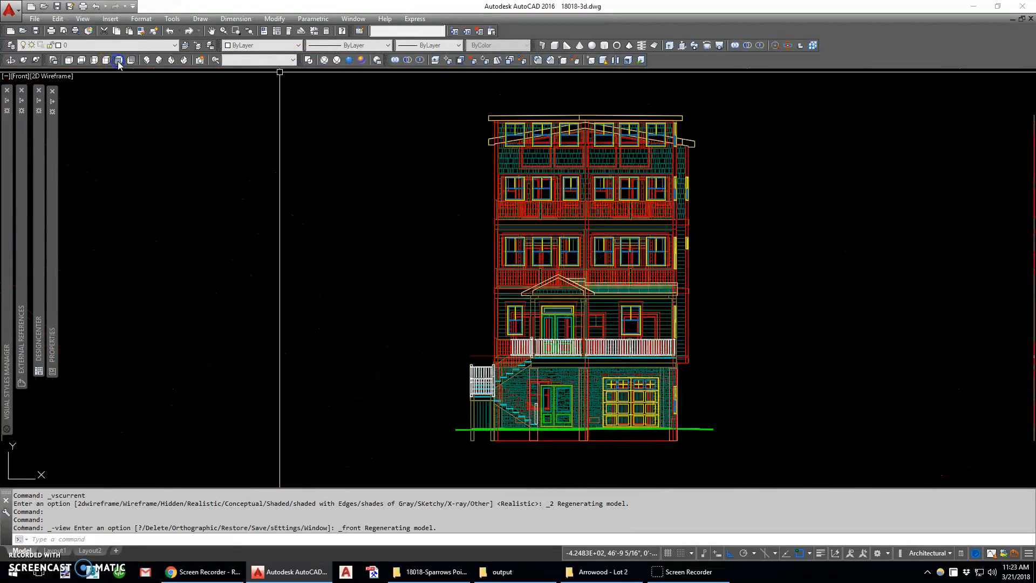
left_click(147, 60)
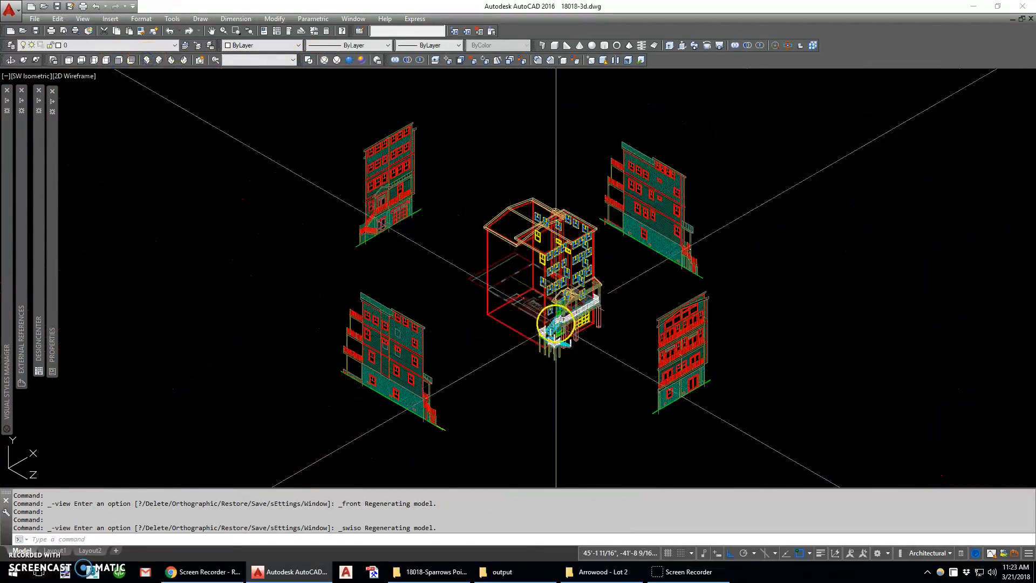
Separate the copied railing solid beside the upper stair post into individual solids.
scroll(577, 319, "up", 5)
scroll(575, 313, "up", 4)
scroll(500, 286, "down", 5)
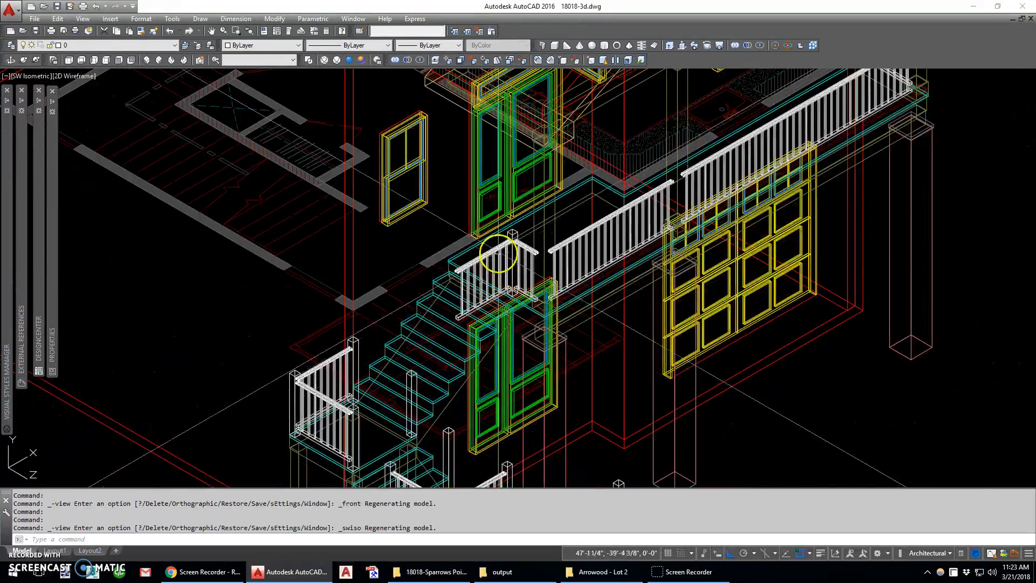
scroll(498, 251, "up", 5)
left_click(498, 251)
scroll(499, 253, "down", 4)
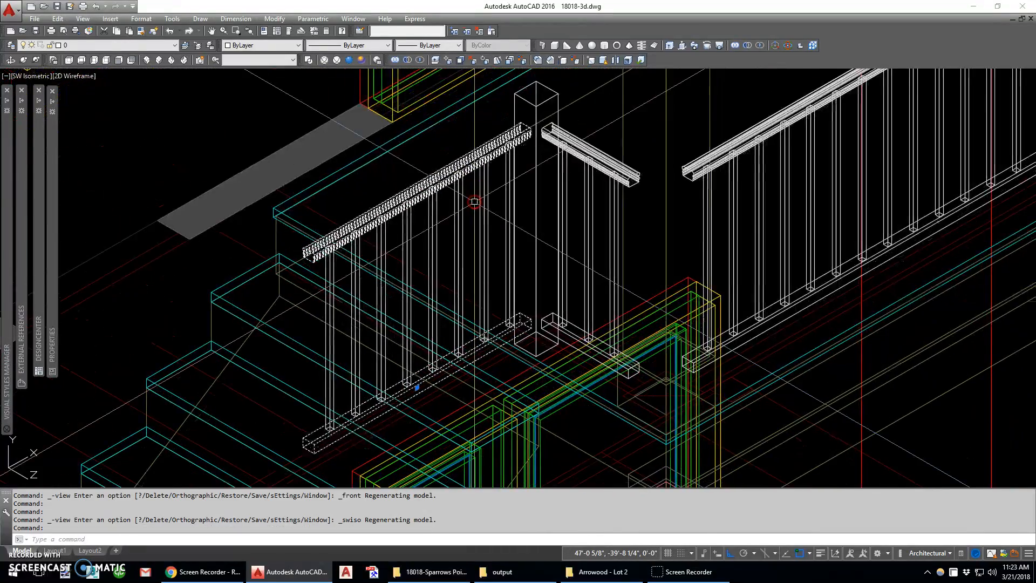
left_click(433, 61)
key("Escape")
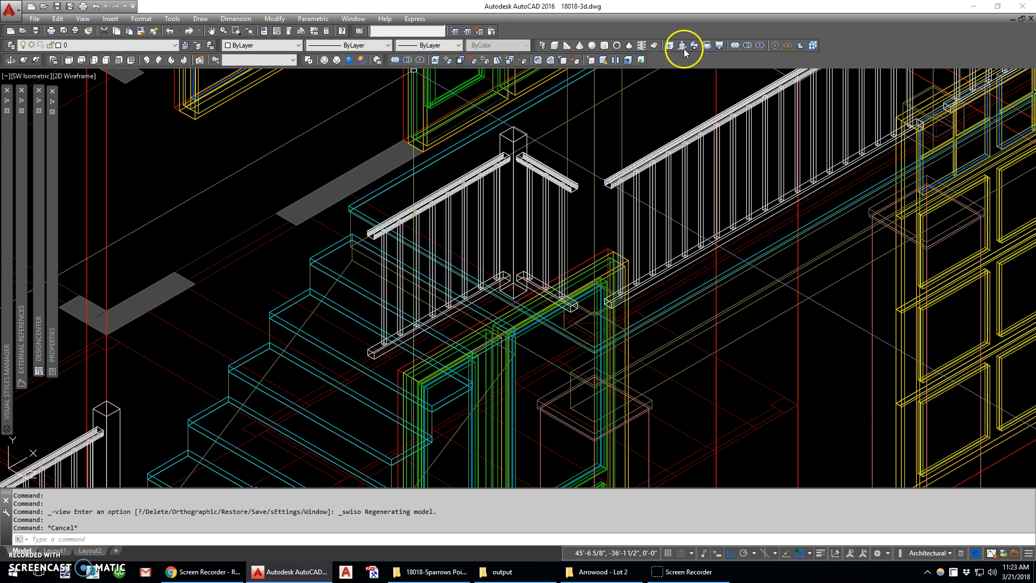
left_click(615, 60)
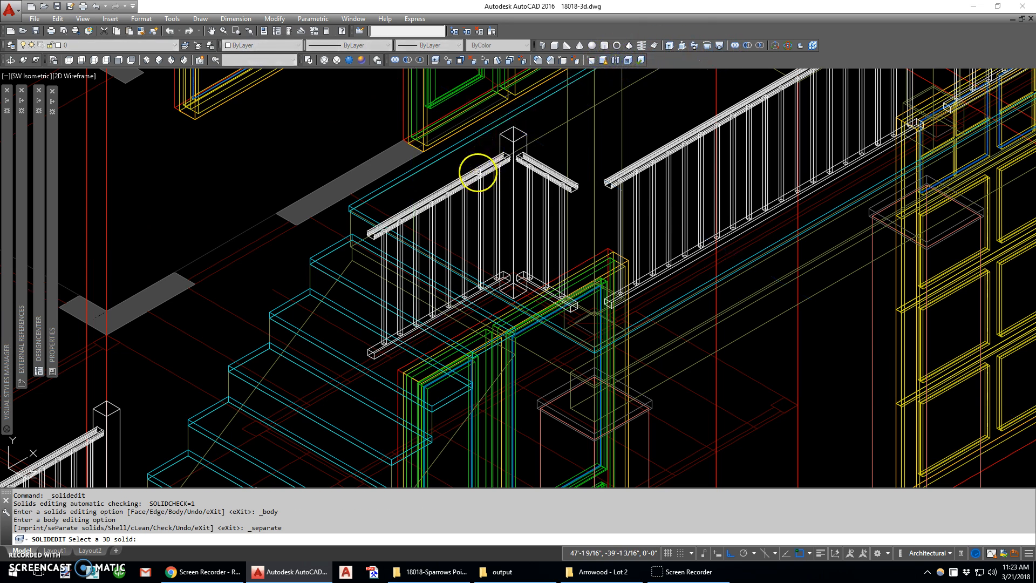
left_click(477, 171)
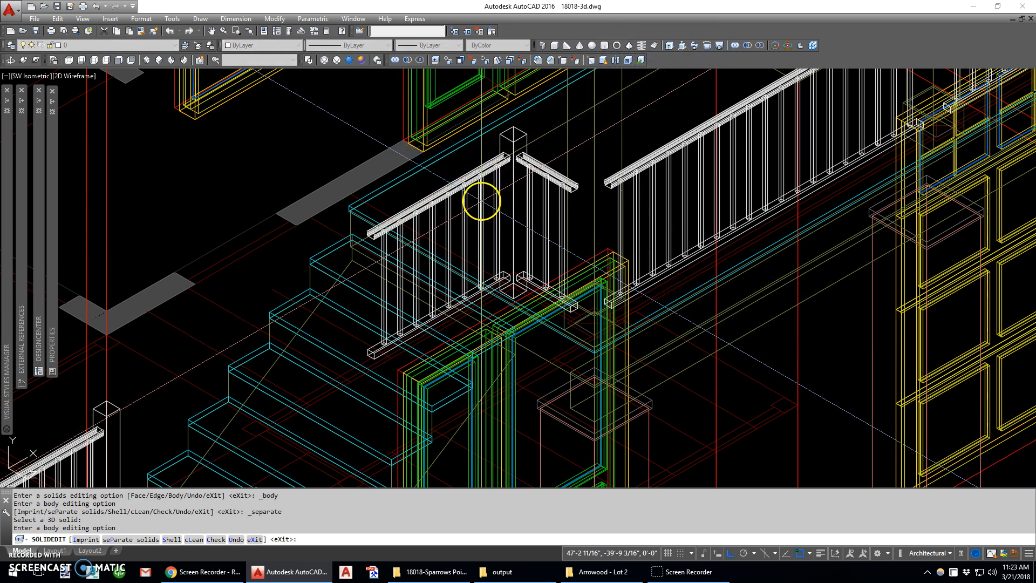
key("Escape")
middle_click_drag(511, 197, 432, 186)
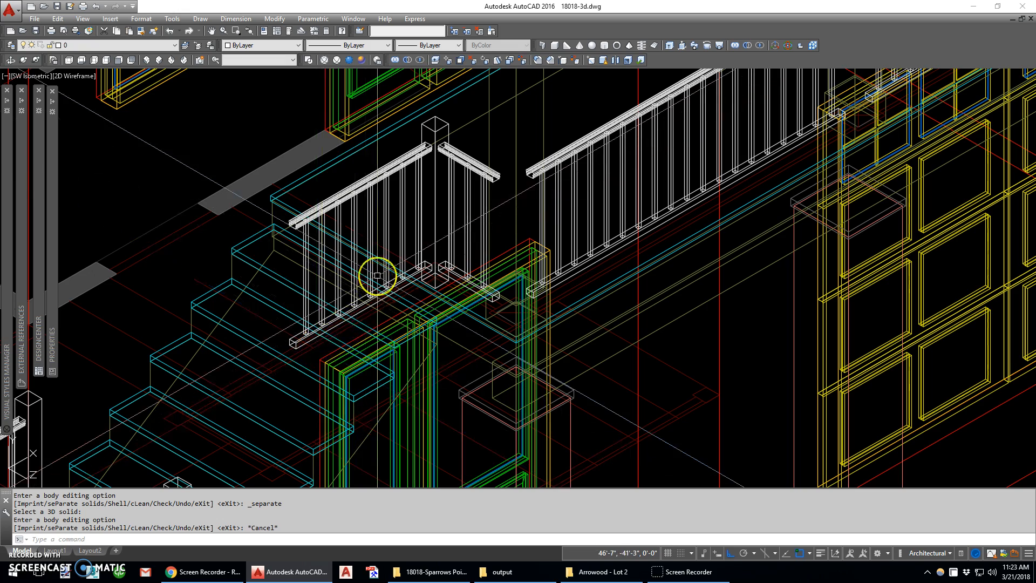
Try to rotate the copied top rail about its upper end by reference, using the stair treads for the new angle.
type("rt")
key("Return")
scroll(411, 145, "up", 3)
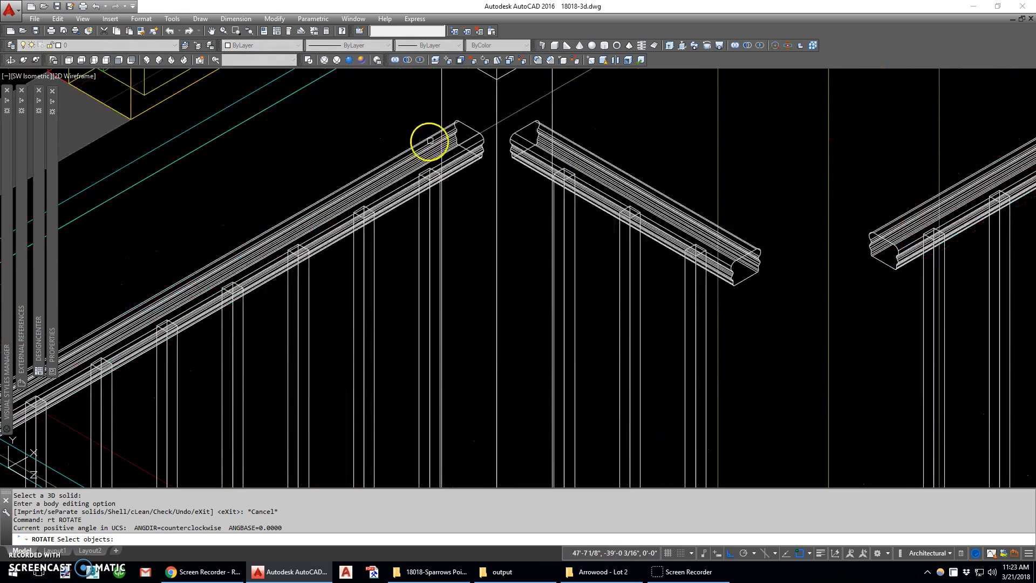
left_click(428, 138)
scroll(432, 135, "up", 3)
key("Return")
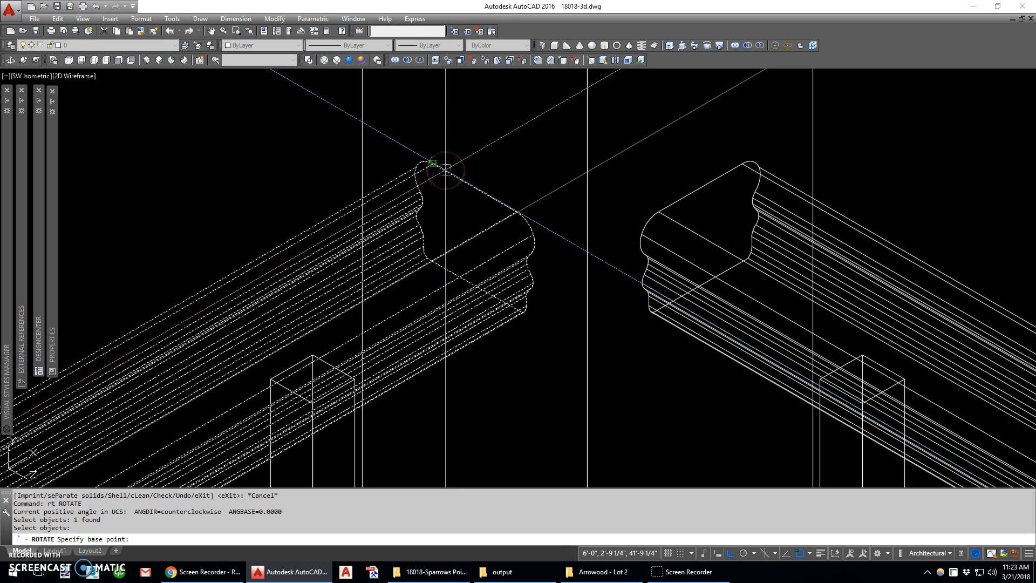
left_click(445, 169)
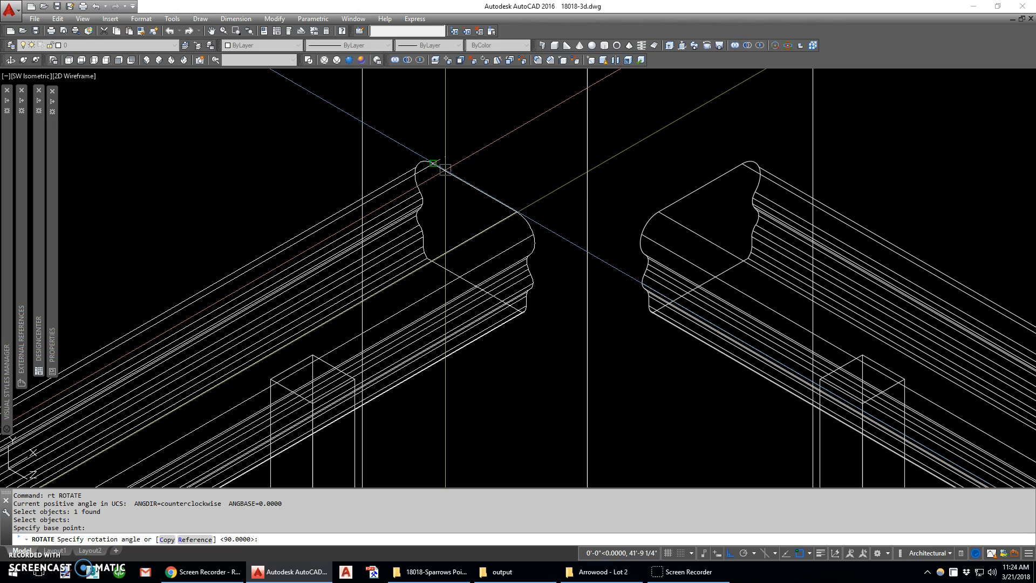
type("r")
key("Return")
scroll(429, 157, "down", 5)
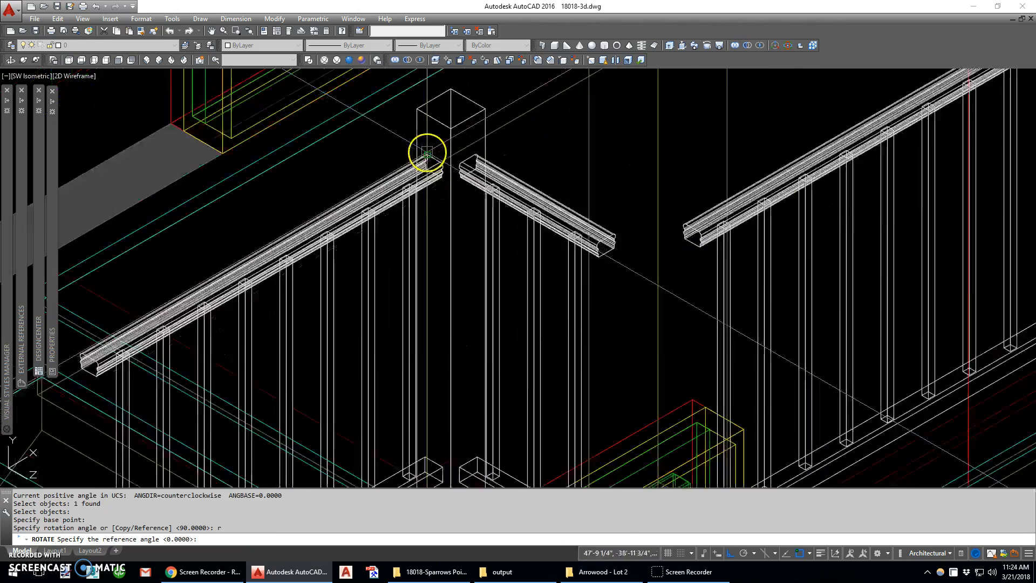
scroll(427, 152, "down", 3)
scroll(178, 249, "up", 8)
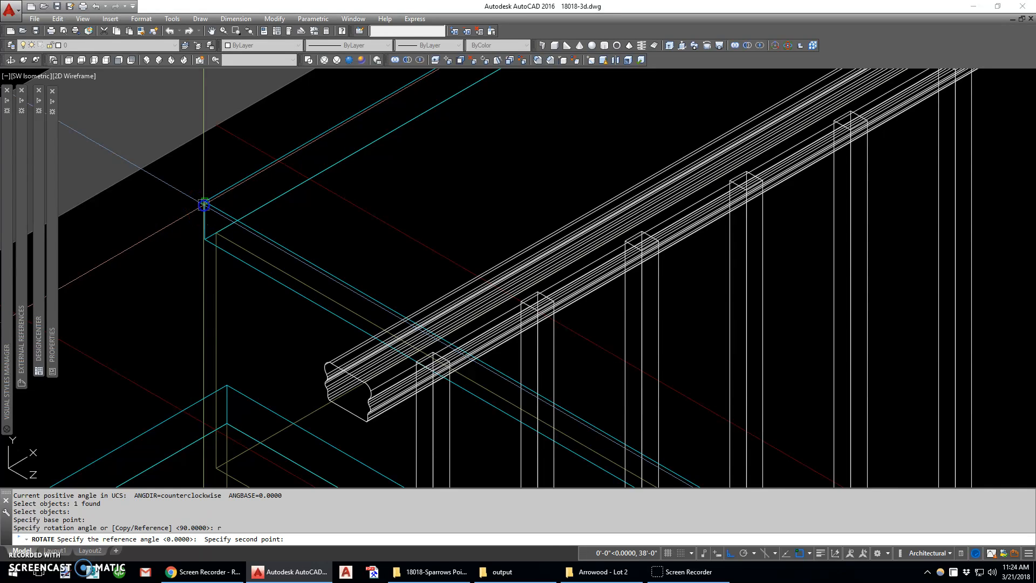
scroll(204, 203, "down", 5)
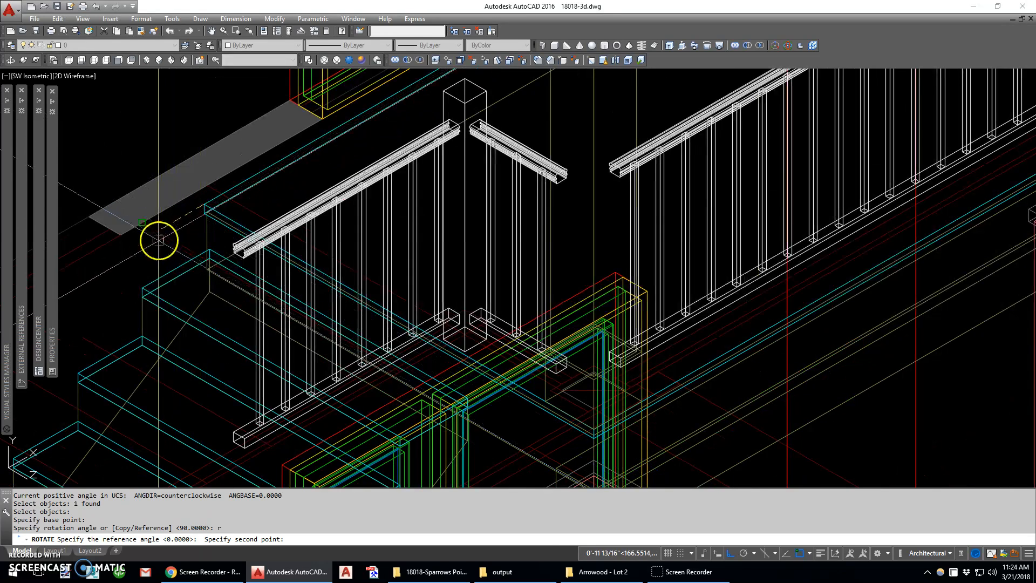
left_click(127, 260)
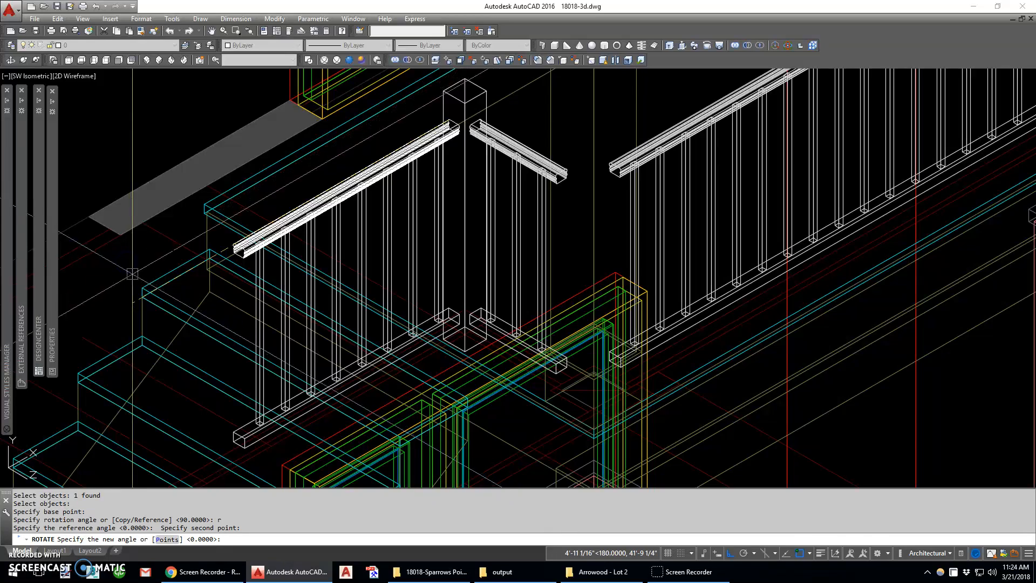
left_click(140, 287)
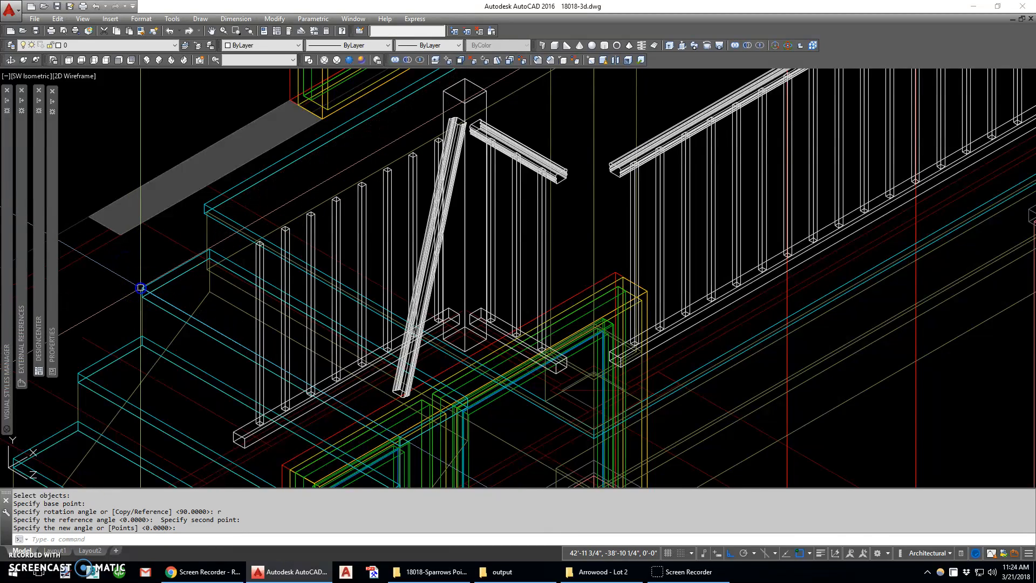
key("ctrl+z")
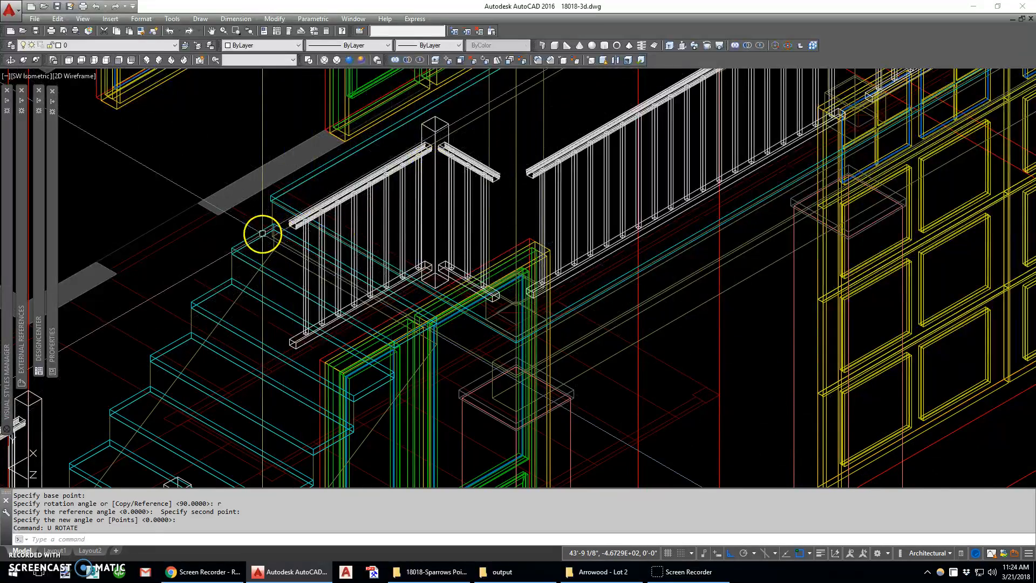
Draw a line between the nosing corners of two neighbouring stair treads to capture the stair slope.
type("l")
key("Return")
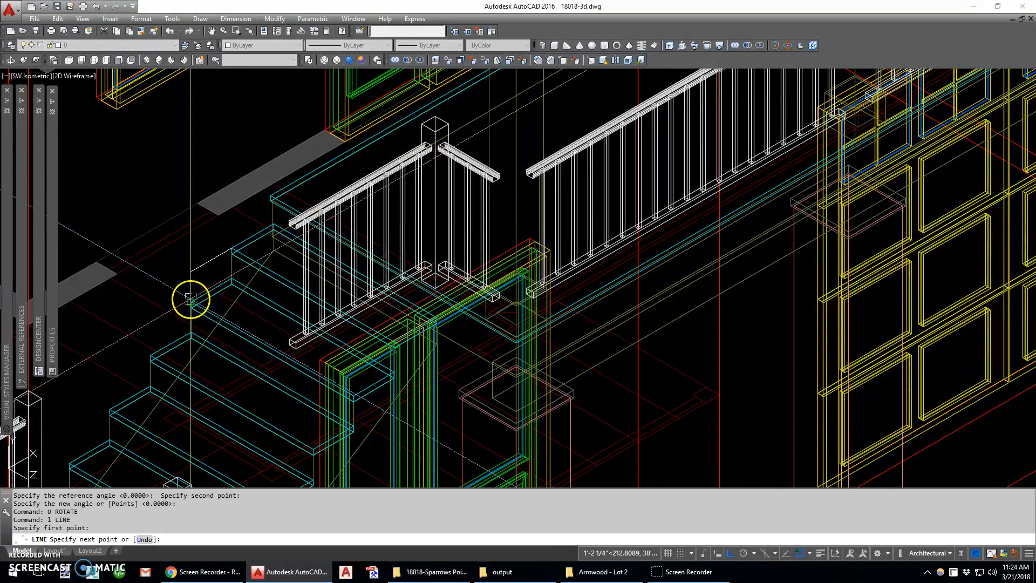
left_click(217, 265)
key("Return")
Move the stair-slope line to the upper end corner of the copied top rail.
type("m")
key("Return")
left_click(217, 264)
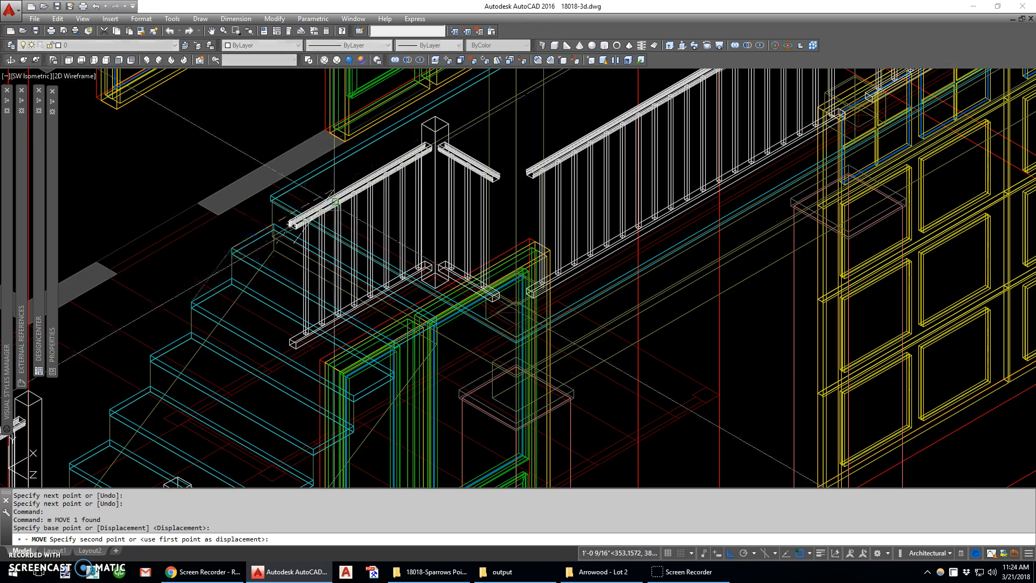
scroll(428, 139, "up", 5)
key("Escape")
scroll(393, 157, "down", 3)
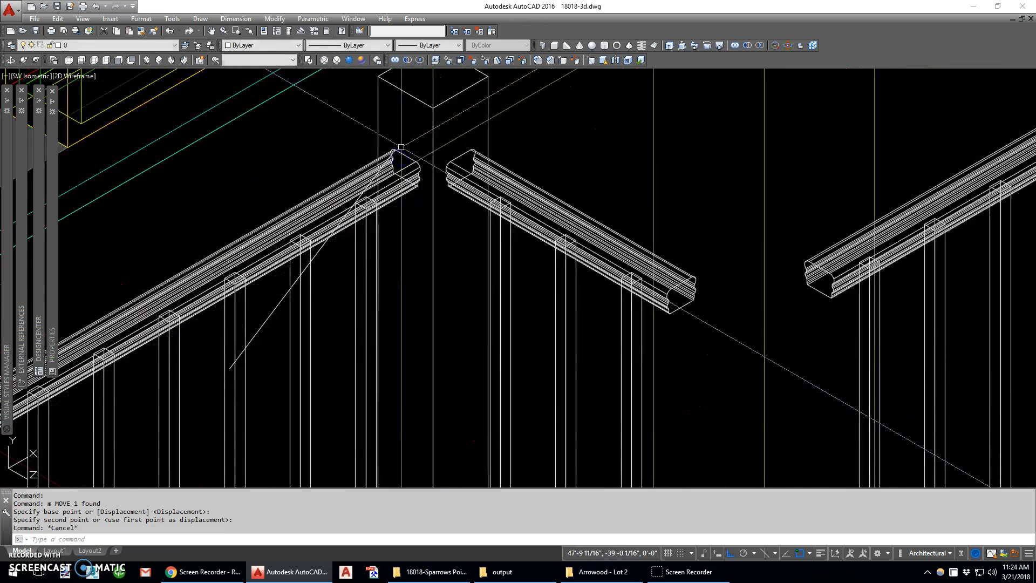
Rotate the top rail about its upper end corner by reference so that it follows the stair-slope line.
scroll(393, 154, "up", 3)
type("rt")
key("Return")
left_click(379, 153)
key("Return")
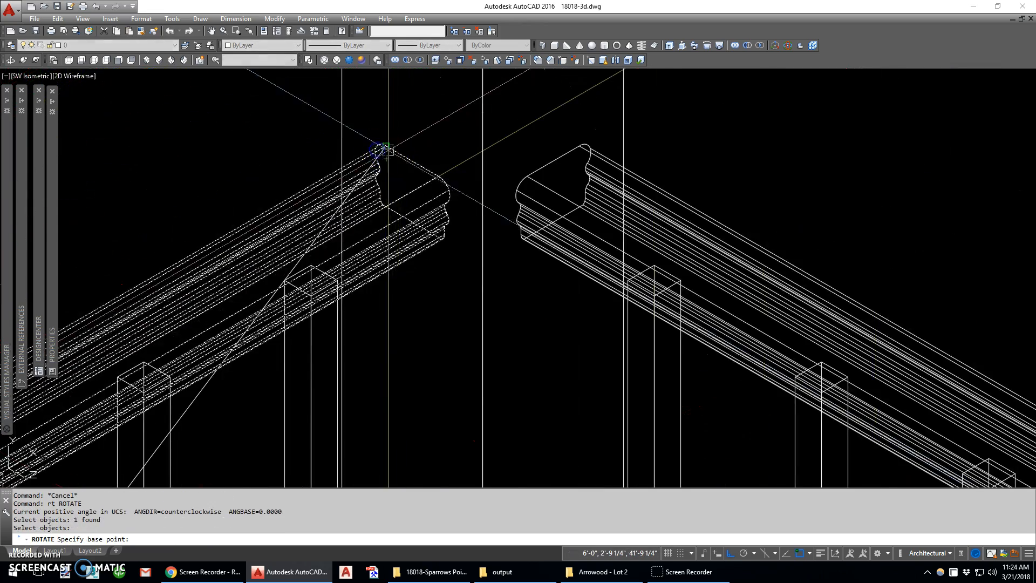
left_click(386, 157)
type("r")
key("Return")
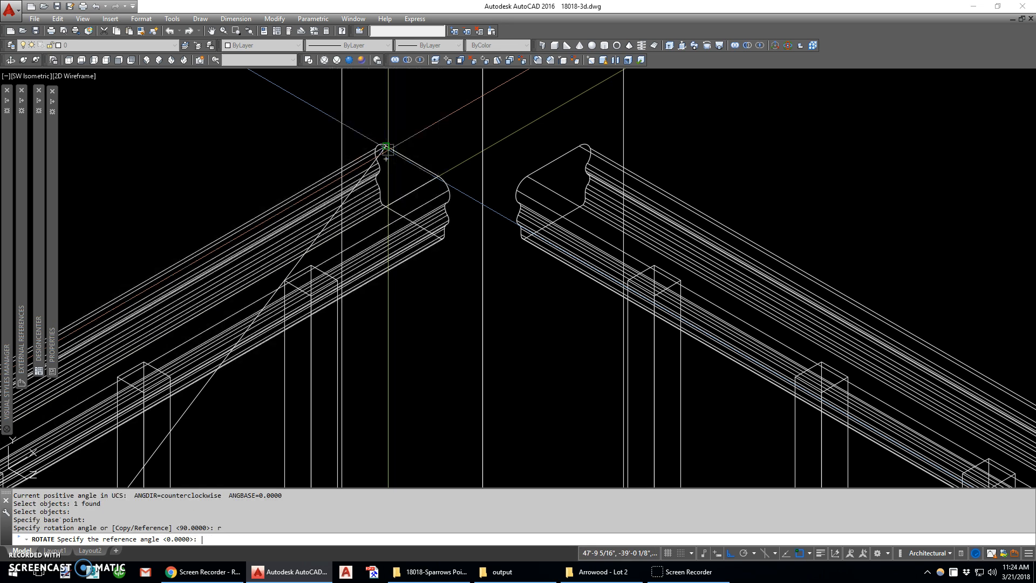
scroll(385, 157, "down", 3)
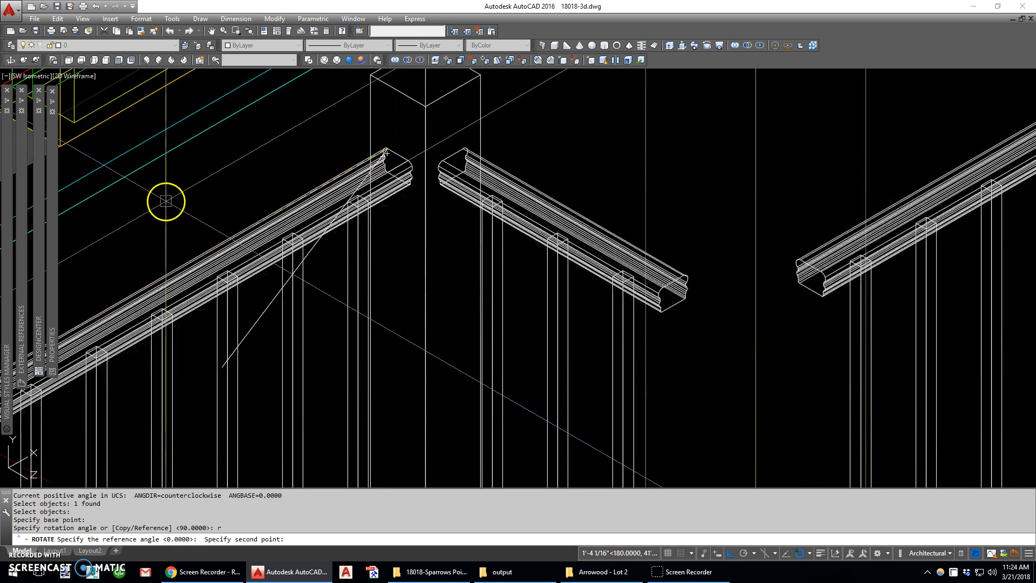
left_click(183, 246)
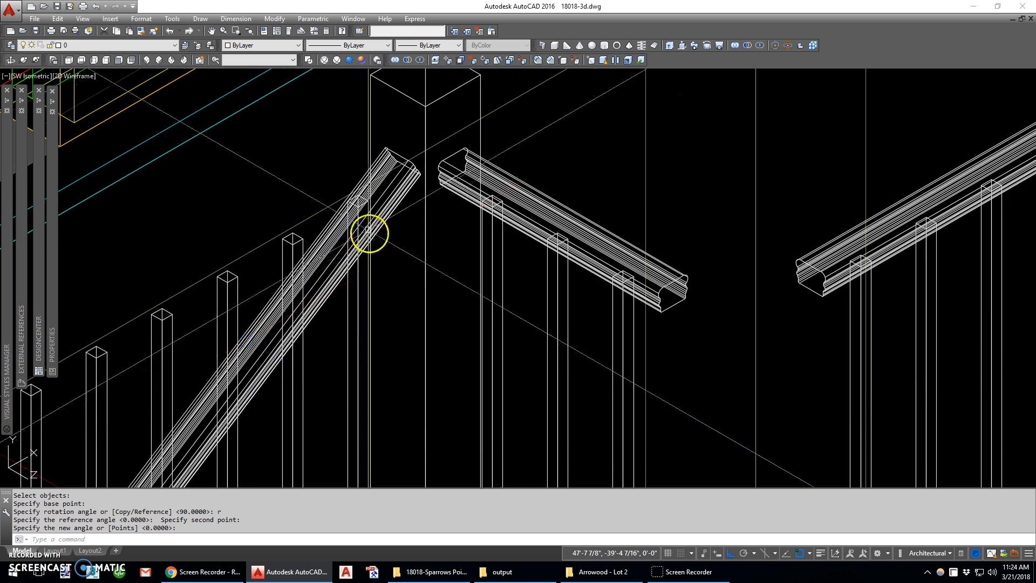
left_click(370, 232)
scroll(367, 243, "down", 5)
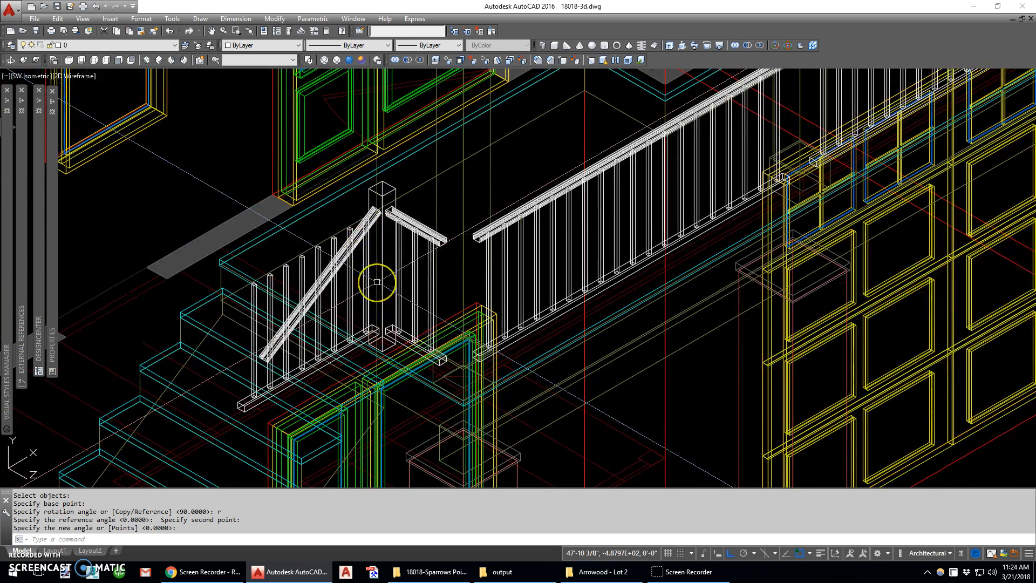
type("m")
key("Return")
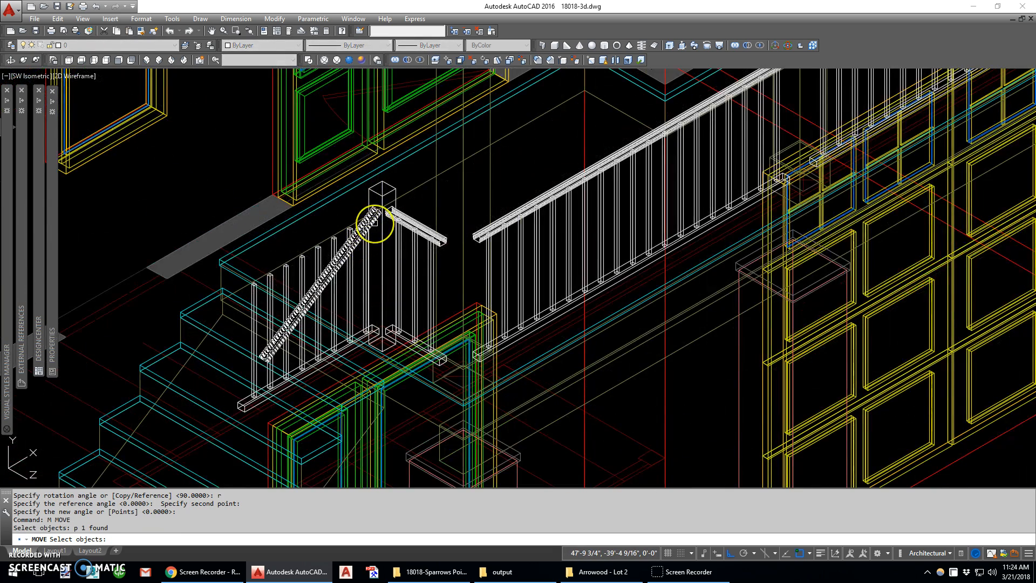
key("Escape")
Move the stair-slope line from the top rail's end corner to the upper end corner of the bottom rail.
type("m")
key("Return")
type("l")
key("Return")
scroll(374, 211, "up", 9)
key("Return")
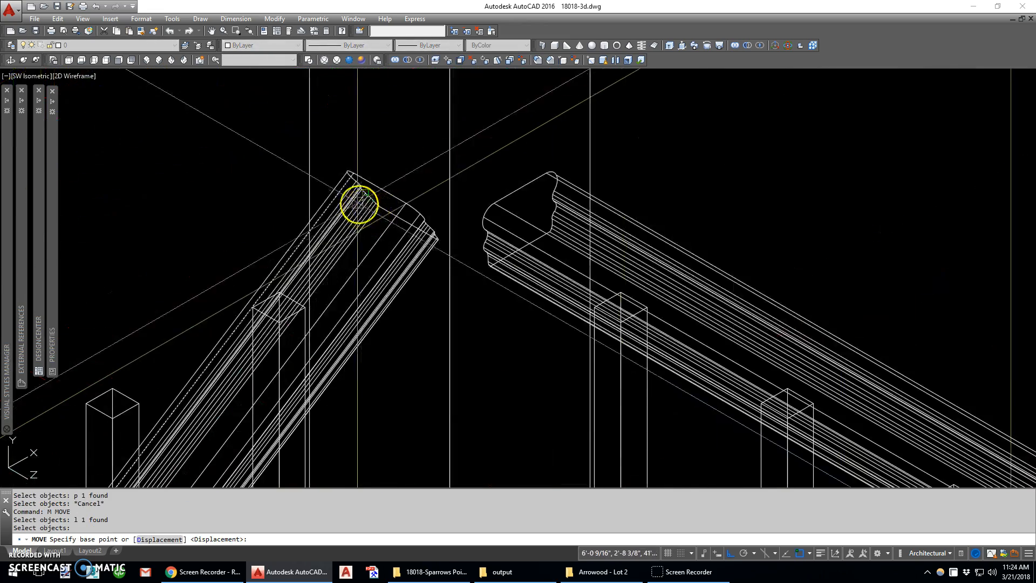
scroll(345, 186, "up", 5)
left_click(359, 181)
scroll(358, 174, "down", 6)
scroll(347, 178, "down", 5)
scroll(358, 304, "up", 8)
left_click(353, 326)
key("Escape")
Rotate the bottom rail about its upper end corner by reference, using a nearest point on the stair-slope line.
type("rt")
key("Return")
left_click(334, 335)
key("Return")
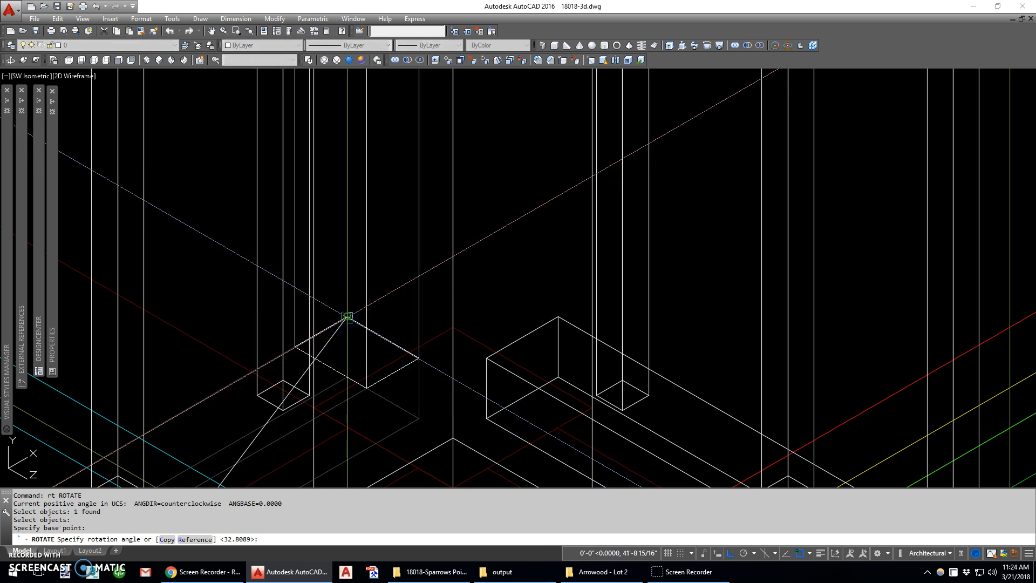
type("r")
key("Return")
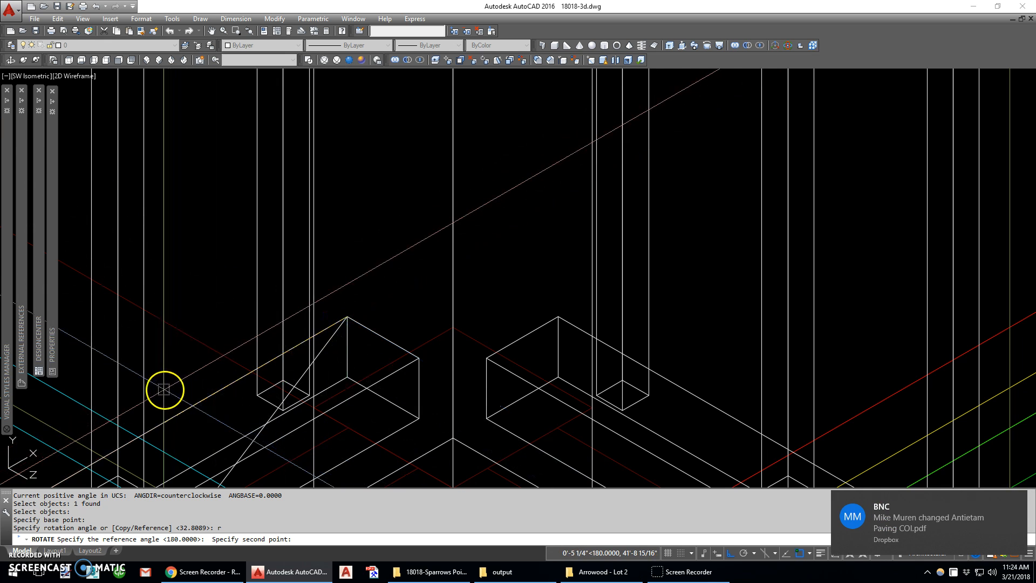
left_click(162, 386)
type("nea")
key("space")
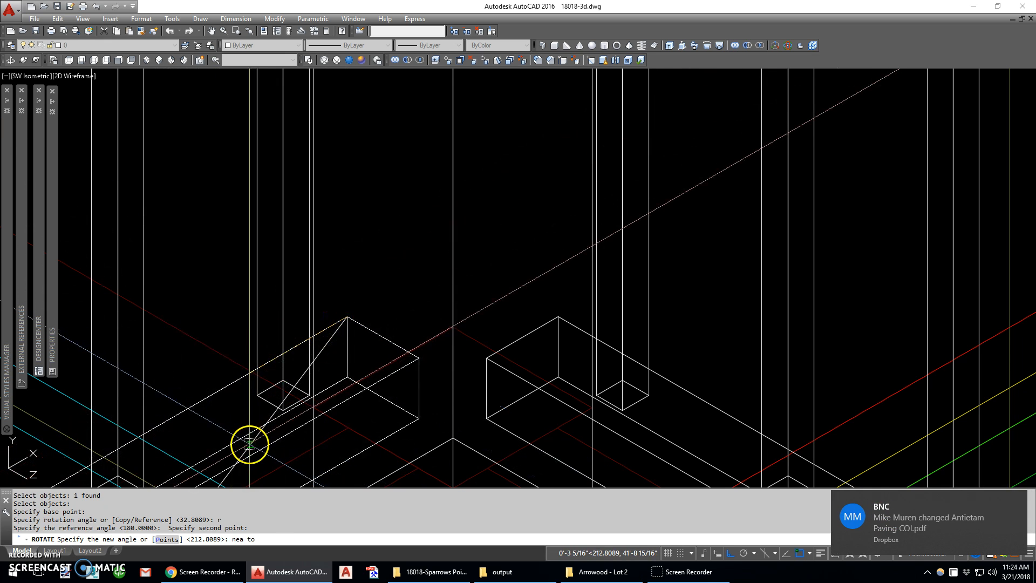
key("Escape")
key("Escape")
Erase the stair-slope reference line.
type("e")
key("Return")
type("l")
key("Return")
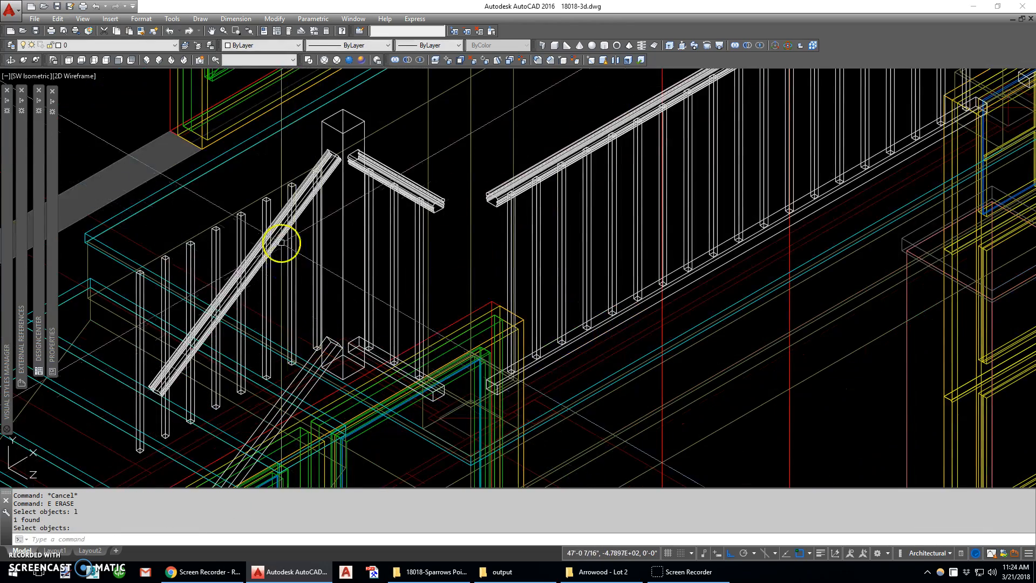
scroll(281, 243, "down", 2)
scroll(281, 242, "down", 2)
middle_click_drag(286, 261, 332, 192, "shift")
scroll(308, 214, "up", 2)
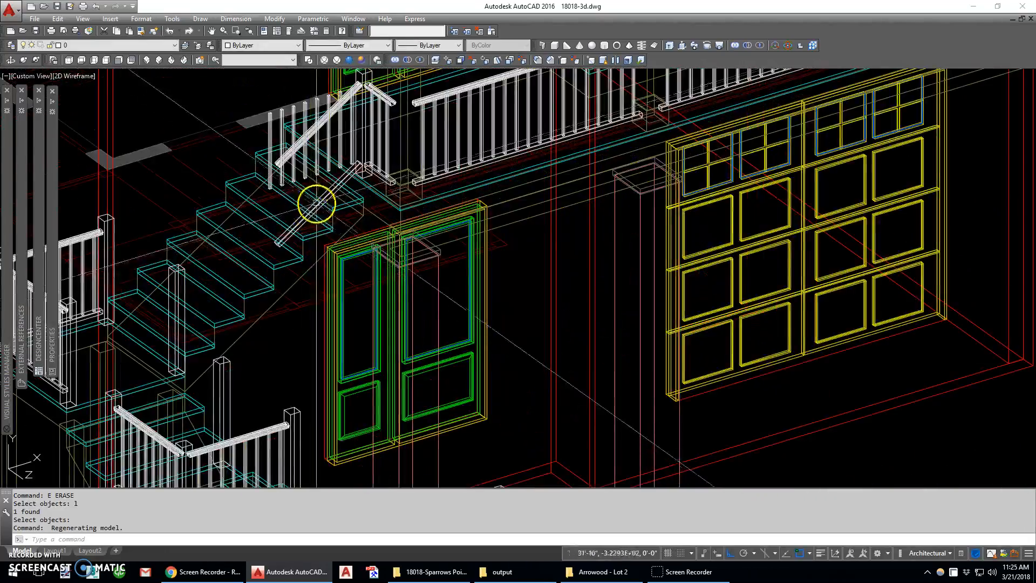
Copy the sloped bottom rail twice, end to end, down the upper stair flight.
scroll(346, 185, "up", 2)
scroll(347, 278, "up", 2)
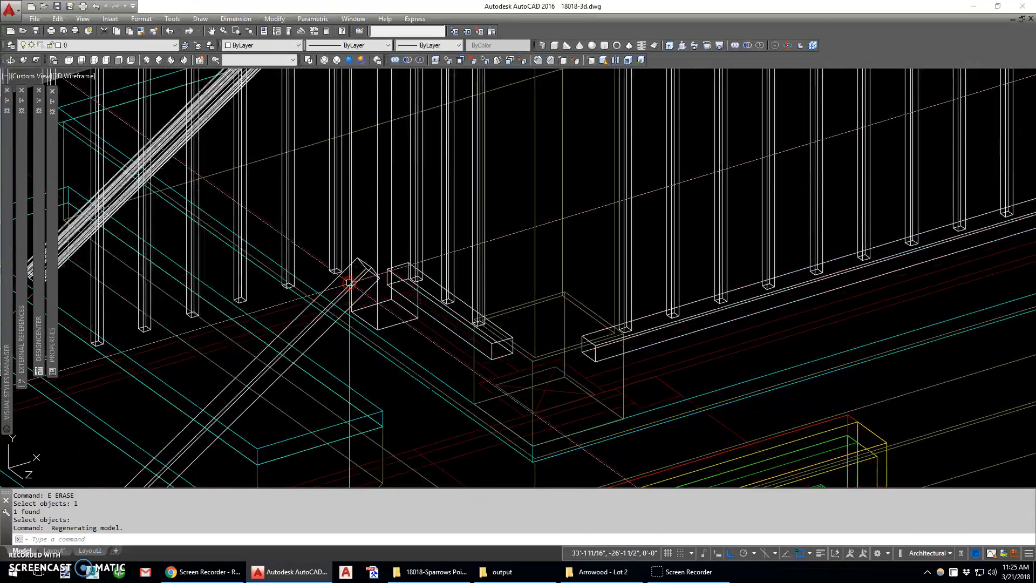
scroll(351, 282, "down", 2)
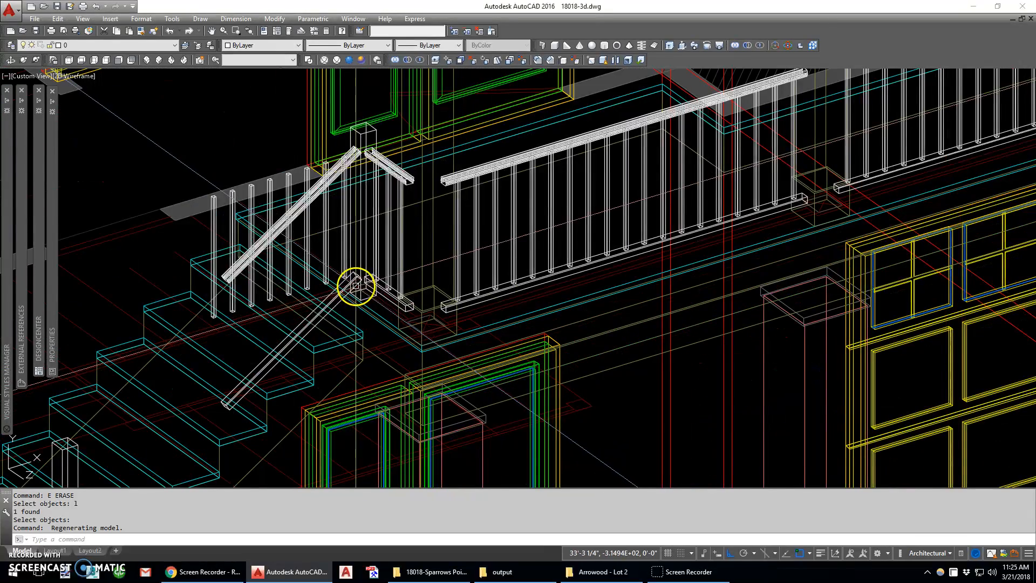
type("l")
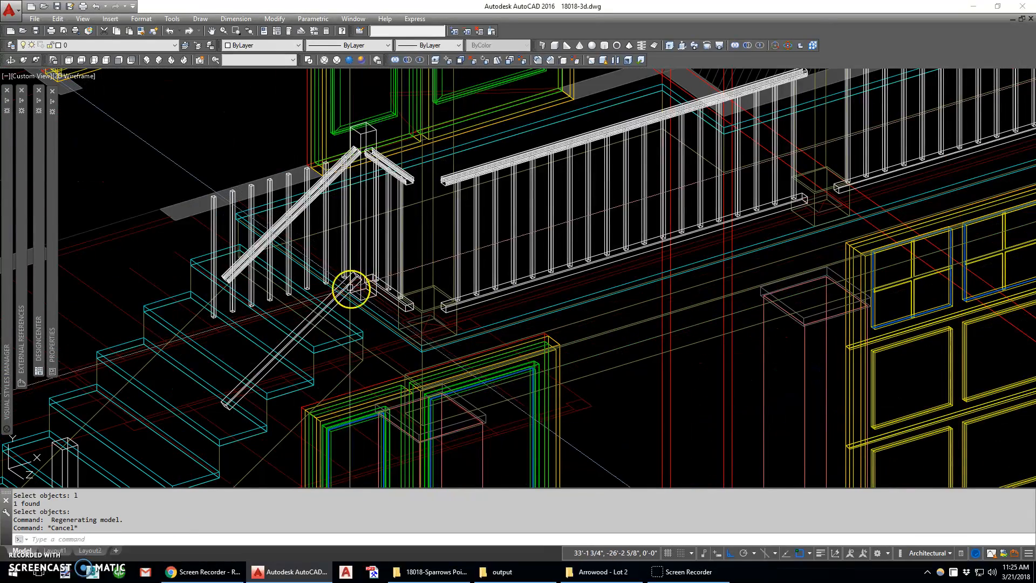
scroll(351, 288, "up", 4)
type("c")
key("Return")
scroll(356, 276, "down", 3)
scroll(359, 278, "up", 5)
left_click(393, 230)
scroll(399, 218, "down", 3)
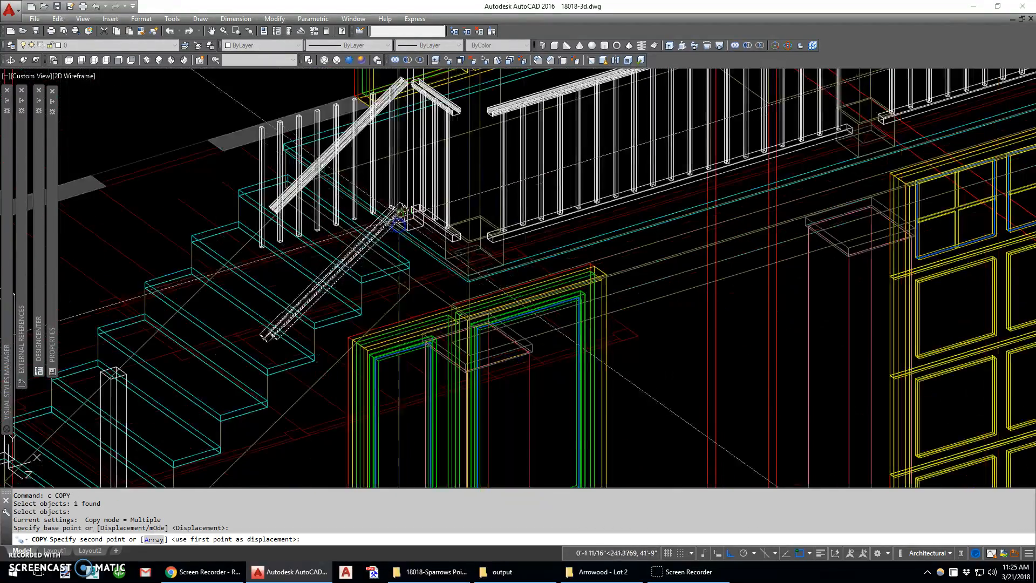
left_click(278, 338)
scroll(280, 319, "down", 4)
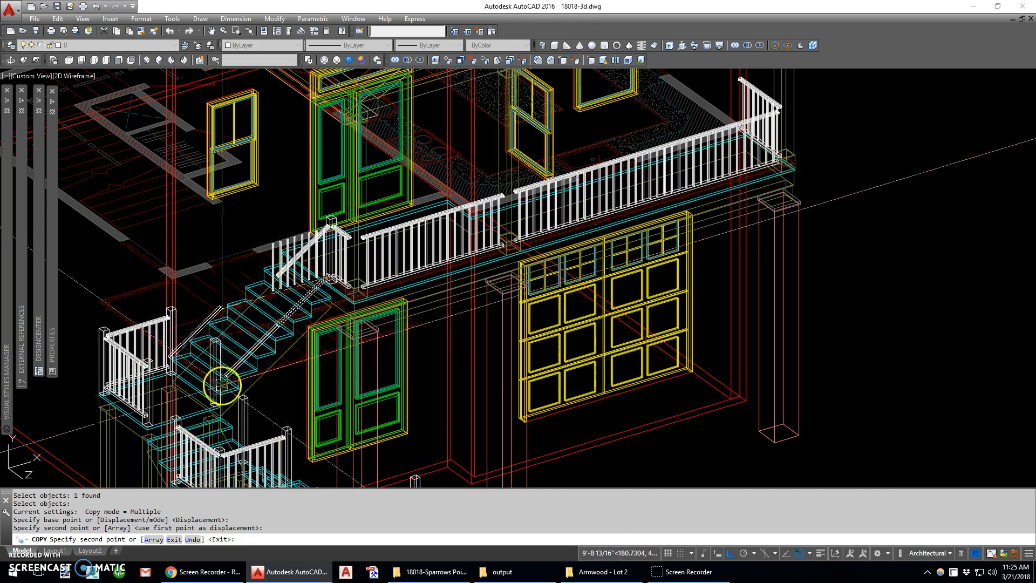
scroll(222, 384, "up", 5)
scroll(264, 333, "down", 5)
key("Escape")
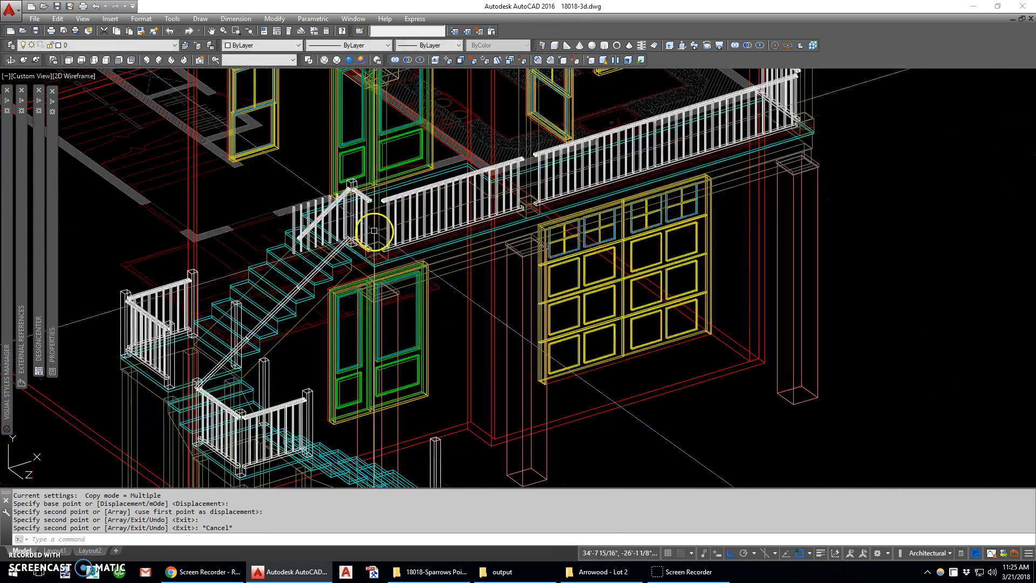
Copy the sloped top rail twice from its upper end corner, end to end, down the upper stair flight.
scroll(374, 231, "up", 6)
scroll(510, 168, "up", 5)
type("c")
key("Return")
left_click(462, 167)
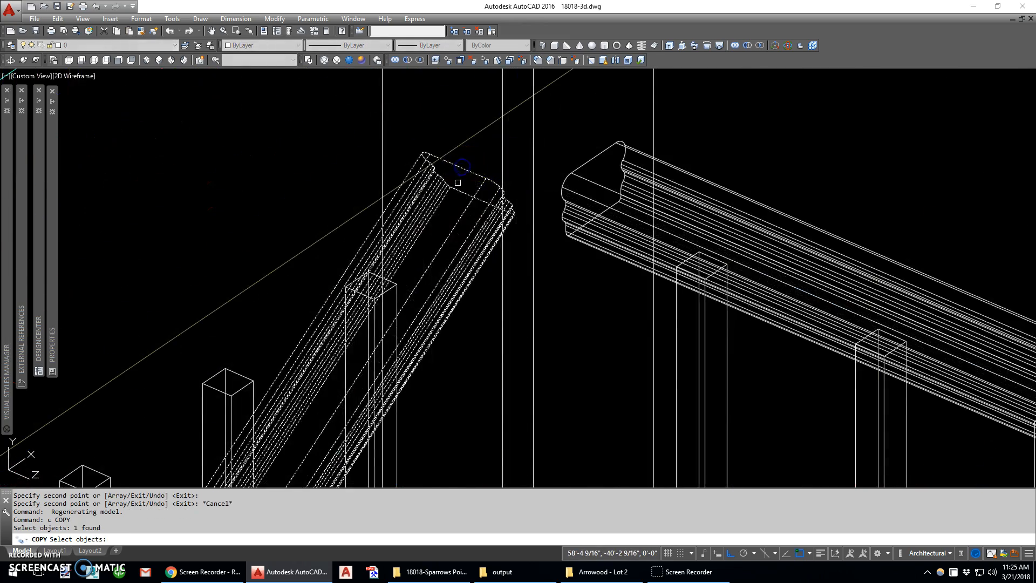
scroll(458, 183, "up", 5)
key("Return")
left_click(433, 214)
scroll(461, 150, "down", 10)
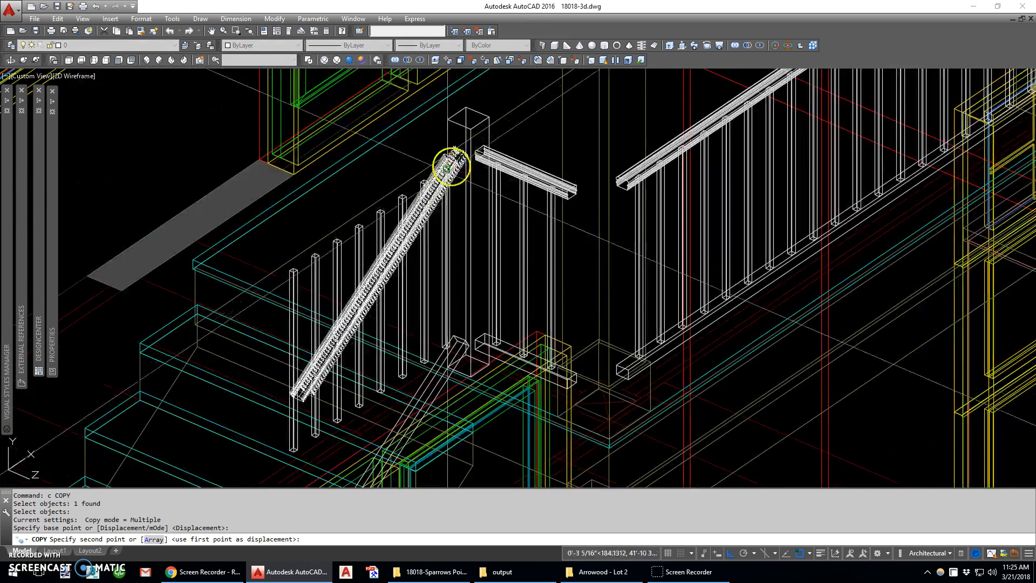
scroll(307, 419, "up", 10)
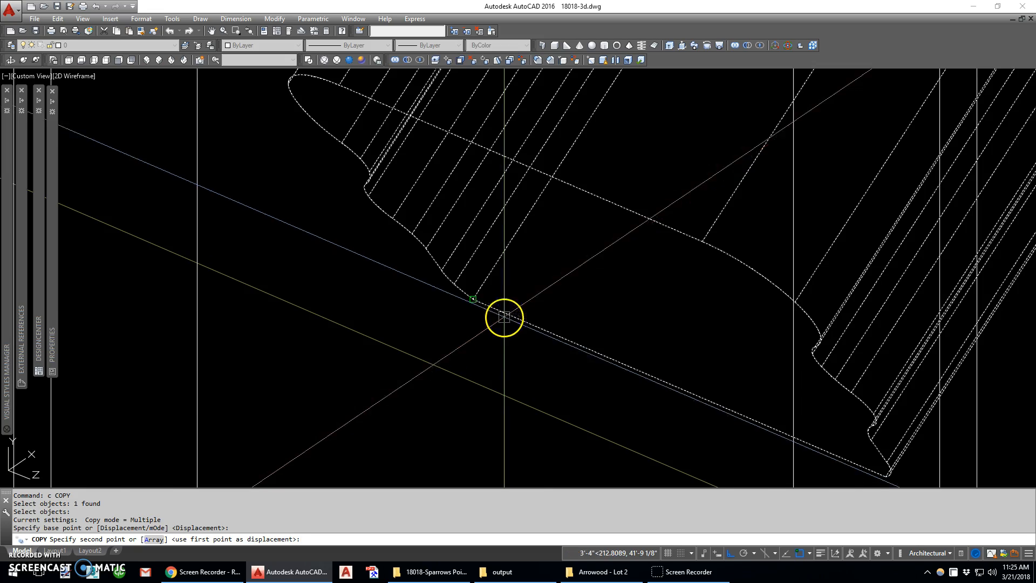
left_click(504, 316)
scroll(504, 317, "down", 8)
scroll(382, 296, "up", 4)
scroll(302, 373, "up", 6)
left_click(363, 322)
scroll(322, 319, "down", 5)
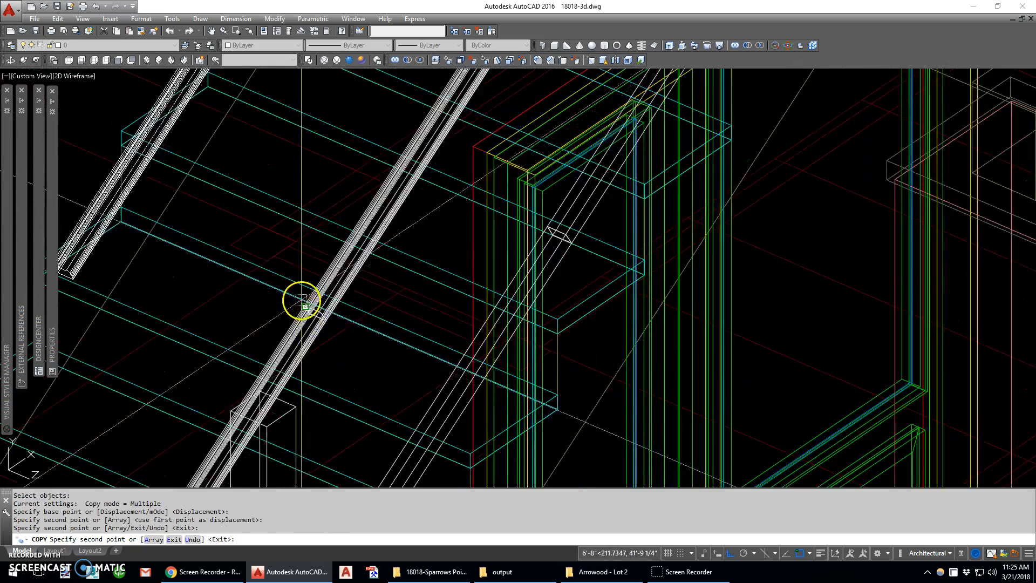
key("Escape")
Union all the sloped top and bottom rail pieces along the upper stair flight into one solid.
scroll(323, 301, "down", 6)
middle_click_drag(398, 328, 346, 334, "shift")
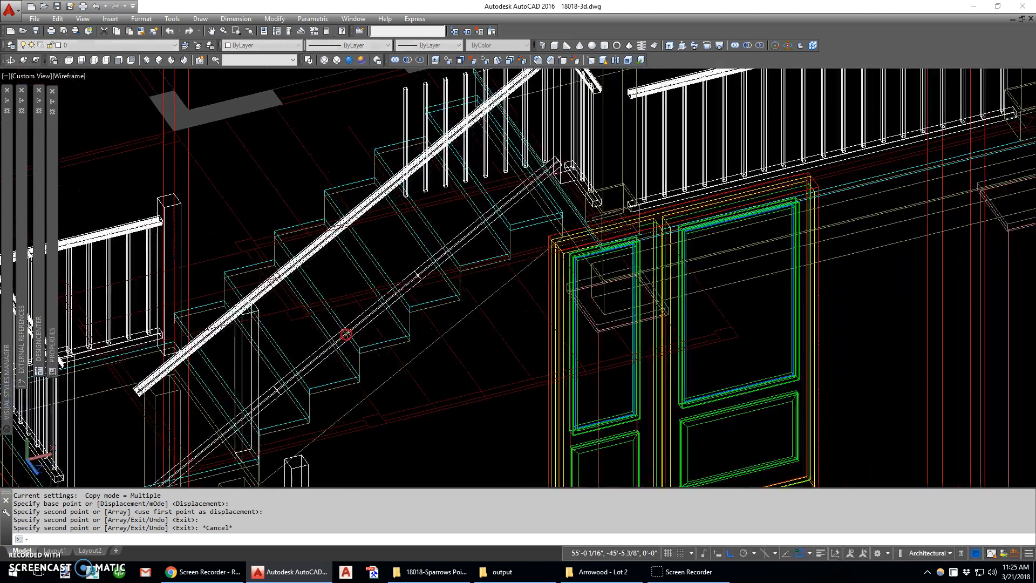
type("uni")
key("Return")
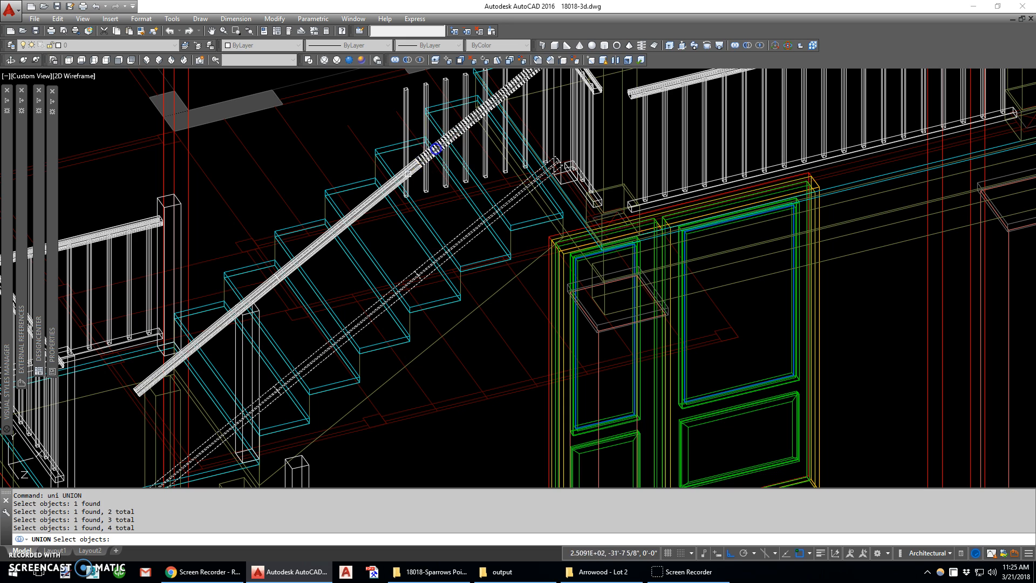
right_click(268, 298)
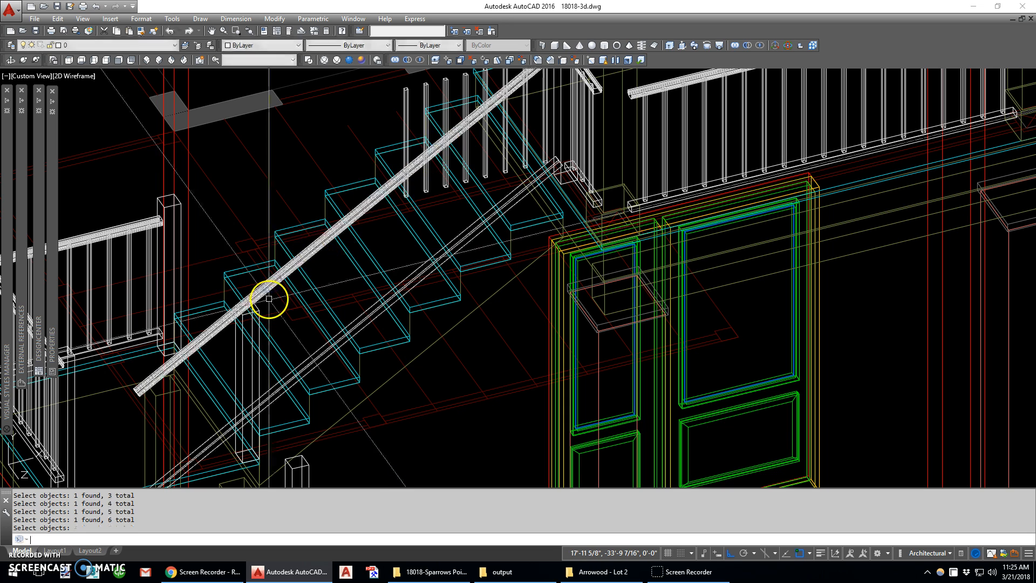
Slice the united rails with a YZ plane at the lower stair post's uphill corner, keeping the uphill side.
type("sl")
key("Return")
left_click(270, 286)
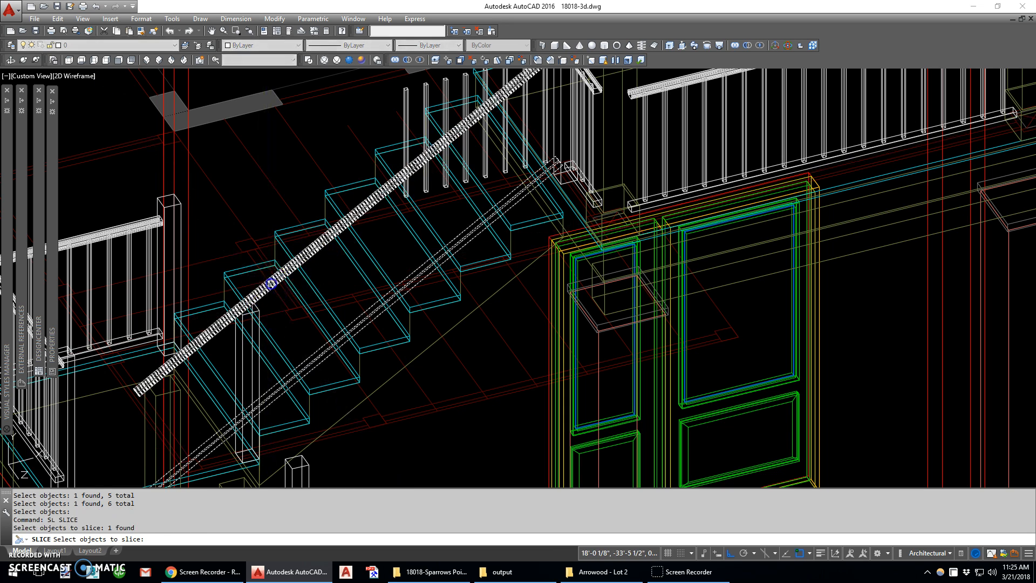
right_click(268, 349)
type("yz")
key("Return")
left_click(261, 308)
left_click(359, 347)
middle_click_drag(456, 252, 363, 374)
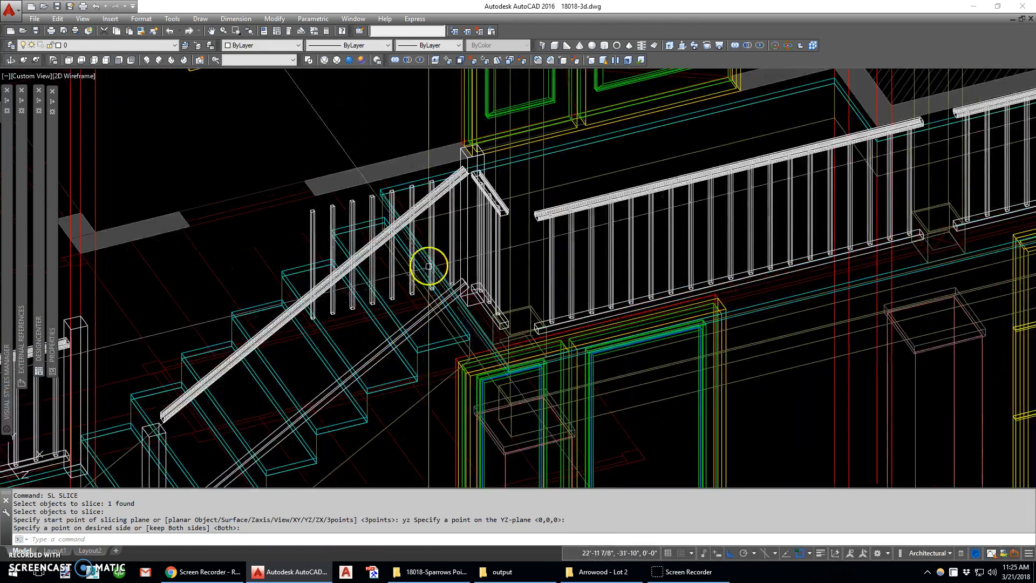
Measure from the top of the landing rail's end to the top edge of its post.
middle_click_drag(156, 441, 221, 365)
scroll(224, 356, "up", 4)
scroll(267, 310, "down", 5)
scroll(205, 250, "up", 3)
scroll(205, 250, "up", 5)
type("di")
key("Return")
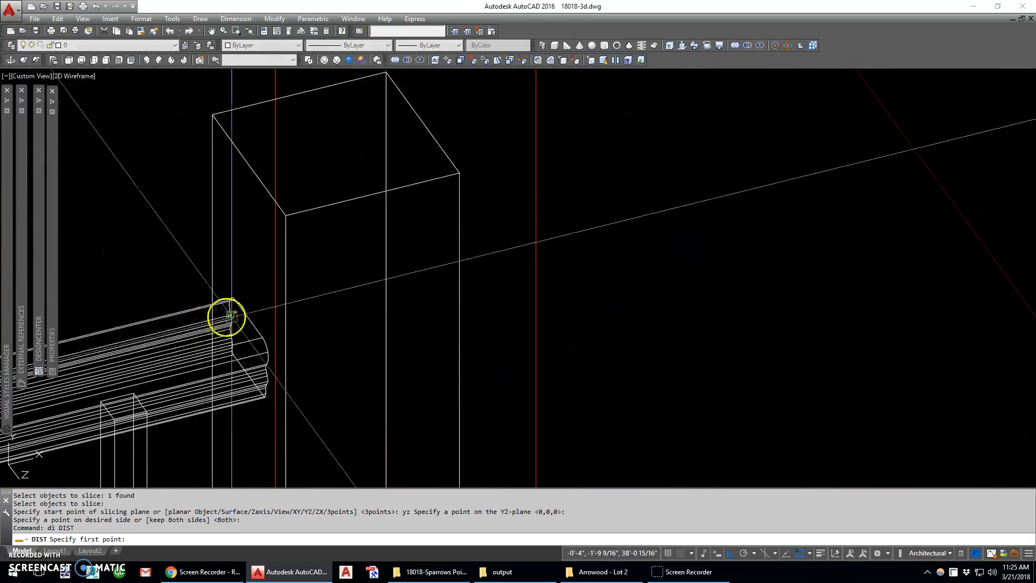
left_click(233, 299)
left_click(245, 168)
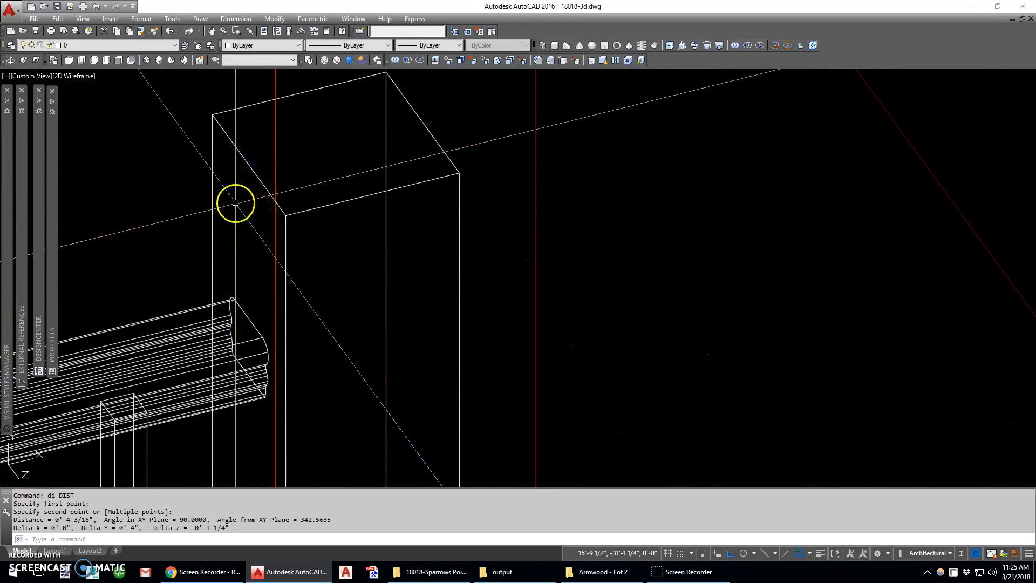
Copy the top face of the post at the foot of the sloped rail in place, with zero displacement.
scroll(233, 165, "down", 4)
scroll(312, 247, "down", 1)
scroll(321, 261, "up", 4)
scroll(322, 261, "up", 4)
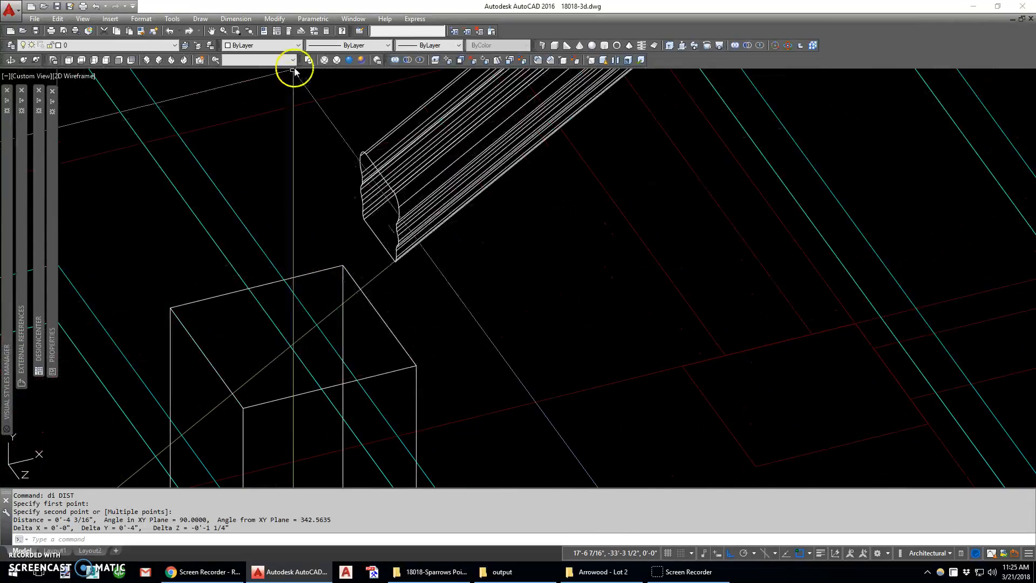
left_click(508, 61)
left_click(316, 296)
key("Return")
left_click(343, 265)
left_click(341, 264)
key("Escape")
Extrude the copied post face upward to the top of the sloped top rail's end.
type("ext")
key("Return")
left_click(345, 266)
key("Return")
scroll(372, 164, "up", 8)
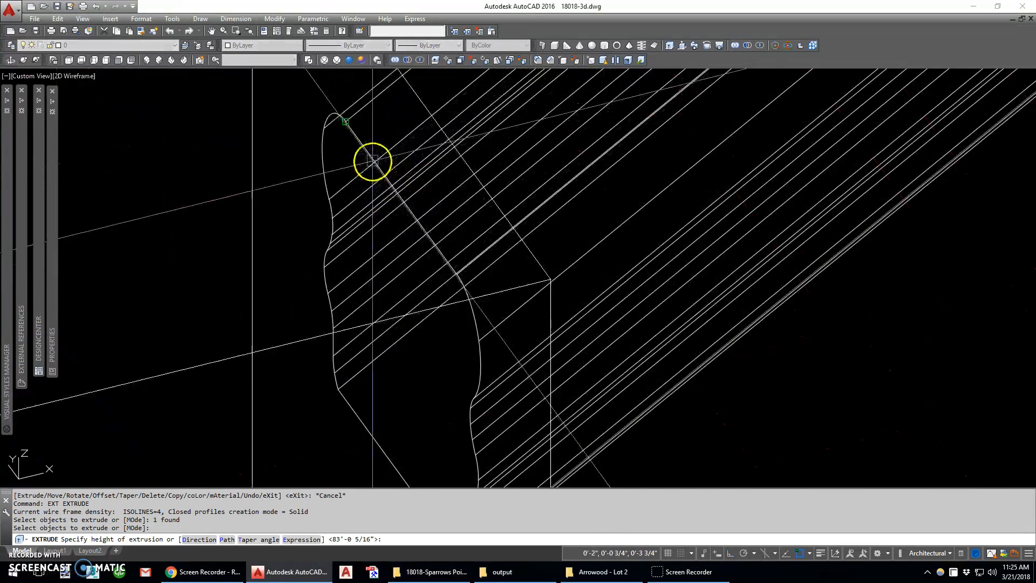
scroll(365, 146, "down", 6)
left_click(312, 225)
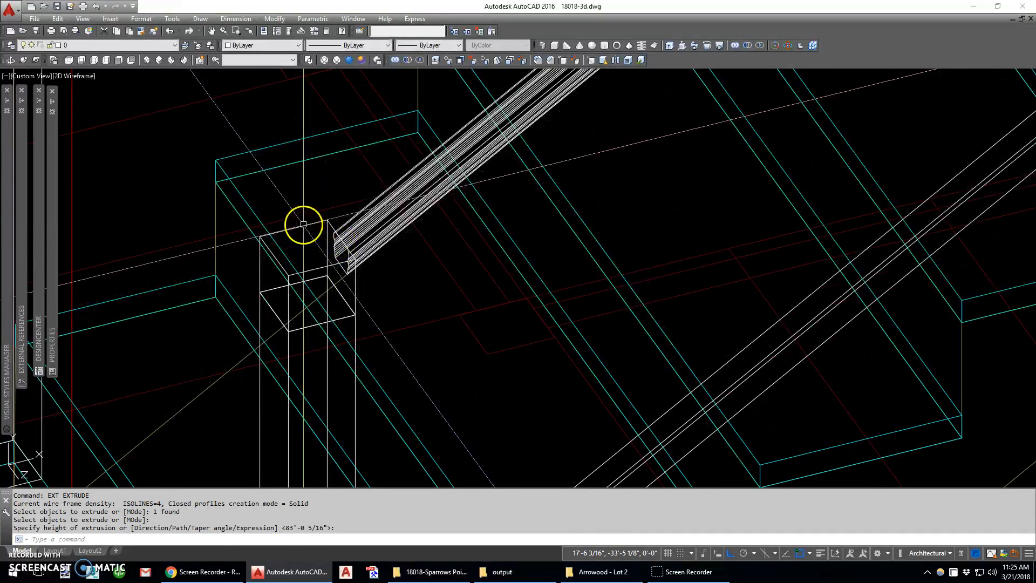
Stretch the top of the extruded post extension upward by 4".
left_click(303, 226)
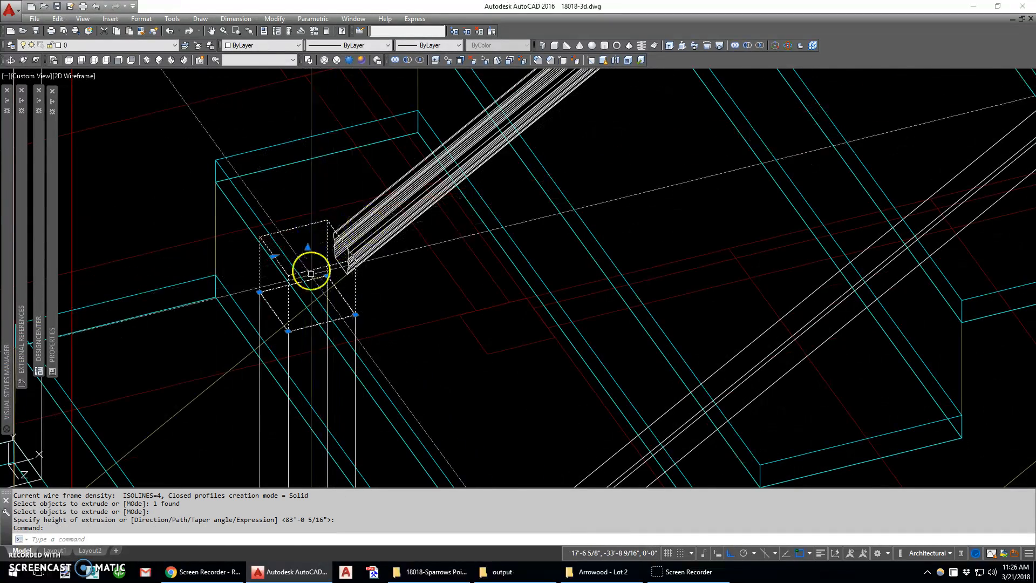
left_click(307, 247)
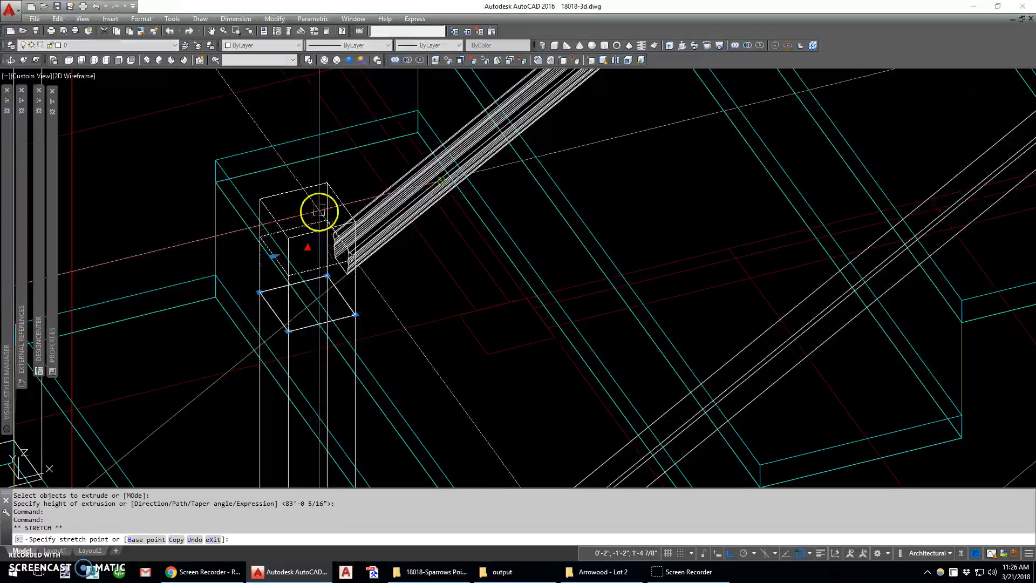
type("4")
key("Return")
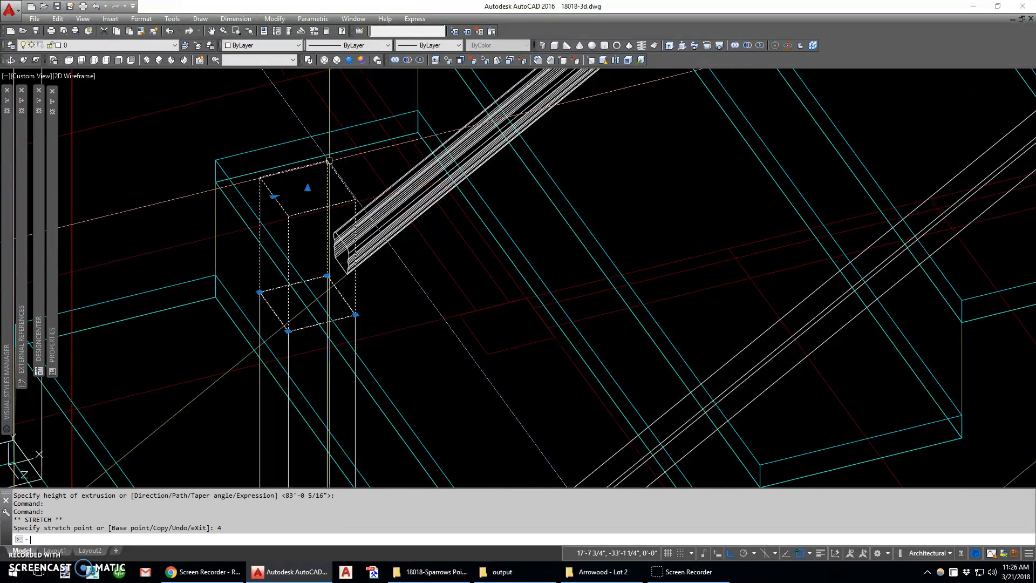
scroll(329, 256, "down", 3)
key("Escape")
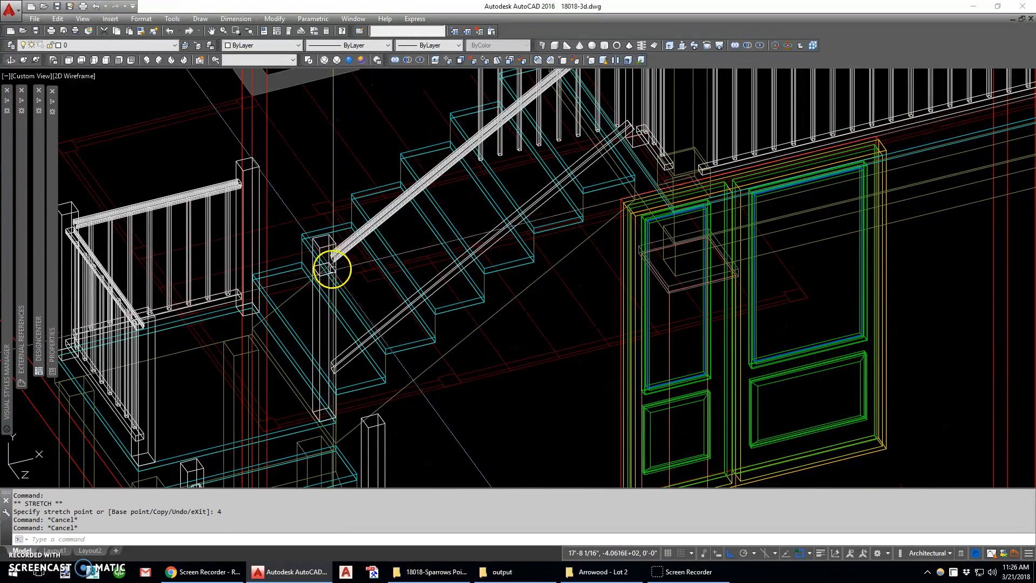
Copy the post extension onto the freestanding post beside the lower landing.
scroll(359, 286, "down", 2)
middle_click_drag(385, 326, 298, 277, "shift")
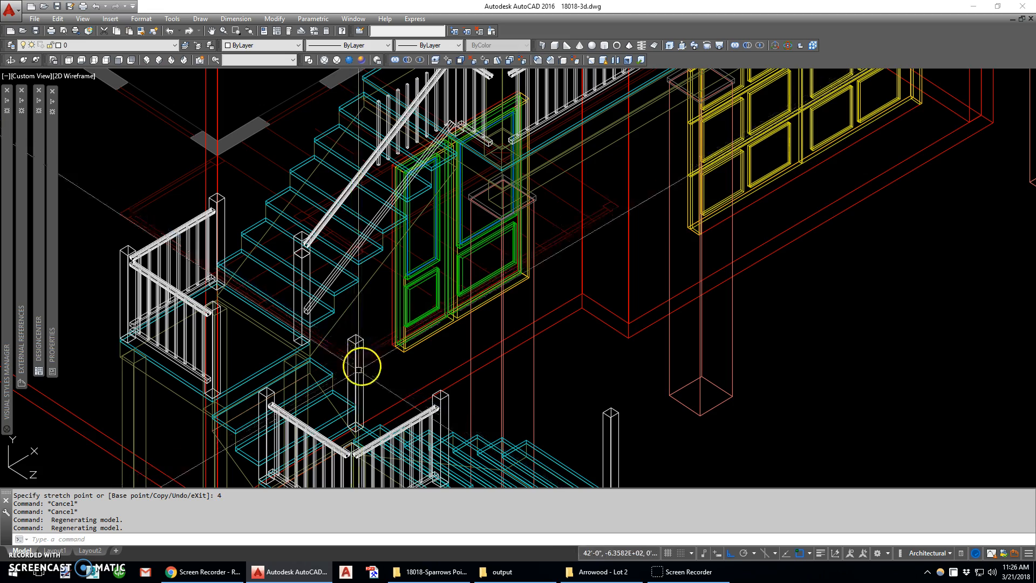
scroll(304, 252, "up", 5)
type("c")
key("Return")
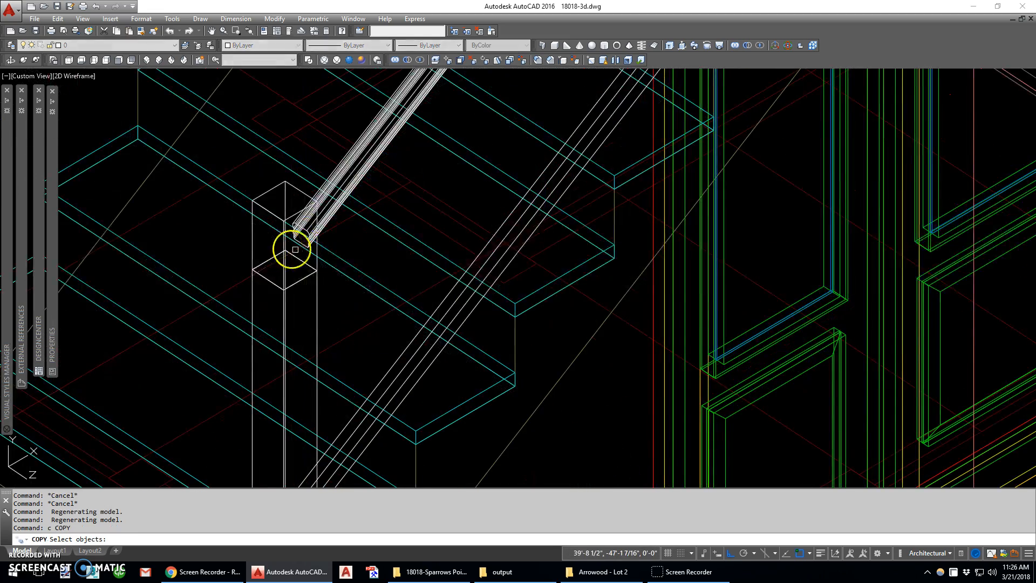
left_click(313, 236)
key("Return")
left_click(312, 232)
scroll(301, 229, "down", 5)
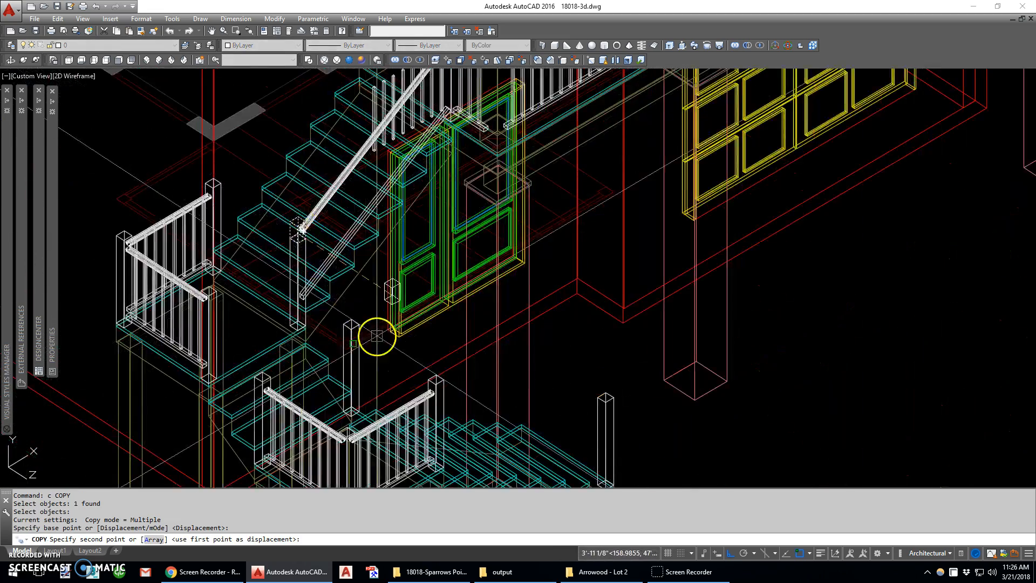
scroll(275, 375, "up", 3)
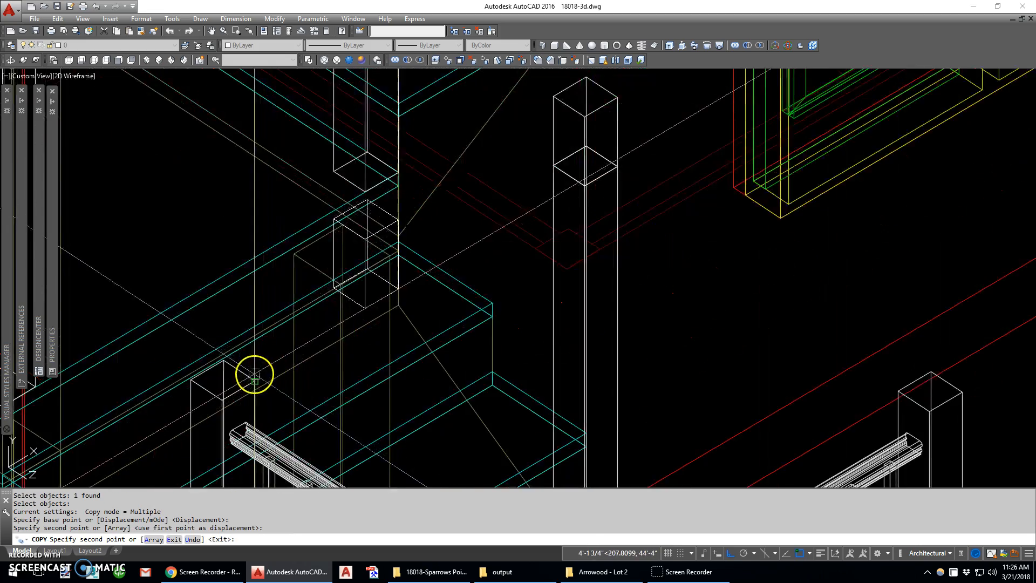
Place another copy of the extension on the lower landing railing's end post nearest the middle stairs.
left_click(254, 374)
scroll(255, 373, "up", 1)
scroll(277, 294, "down", 2)
scroll(369, 253, "down", 3)
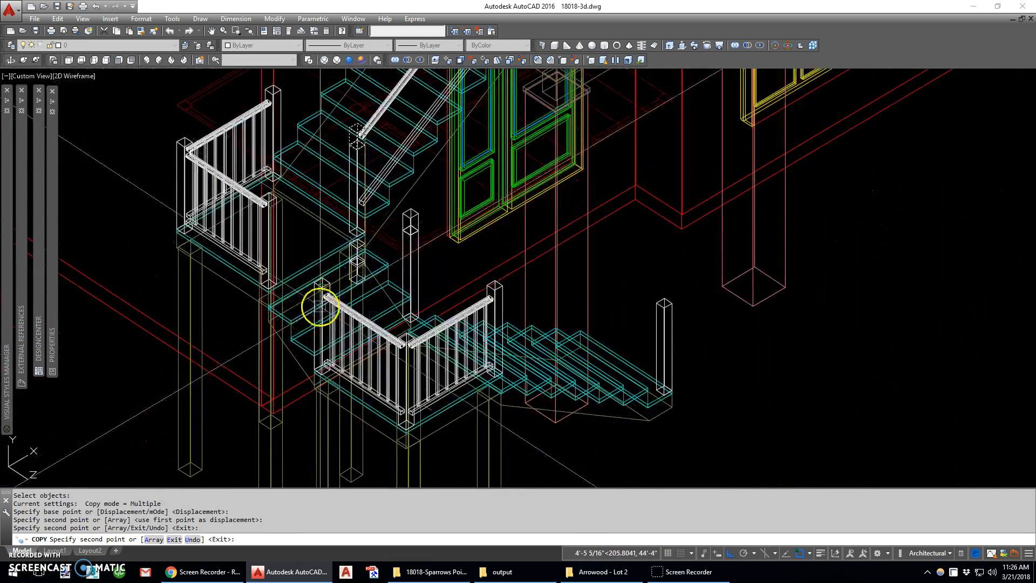
scroll(319, 306, "up", 3)
left_click(351, 225)
scroll(348, 219, "down", 1)
key("Escape")
Erase the misplaced copy of the post extension near the upper landing's corner.
left_click(419, 169)
type("e")
key("Return")
scroll(336, 251, "down", 3)
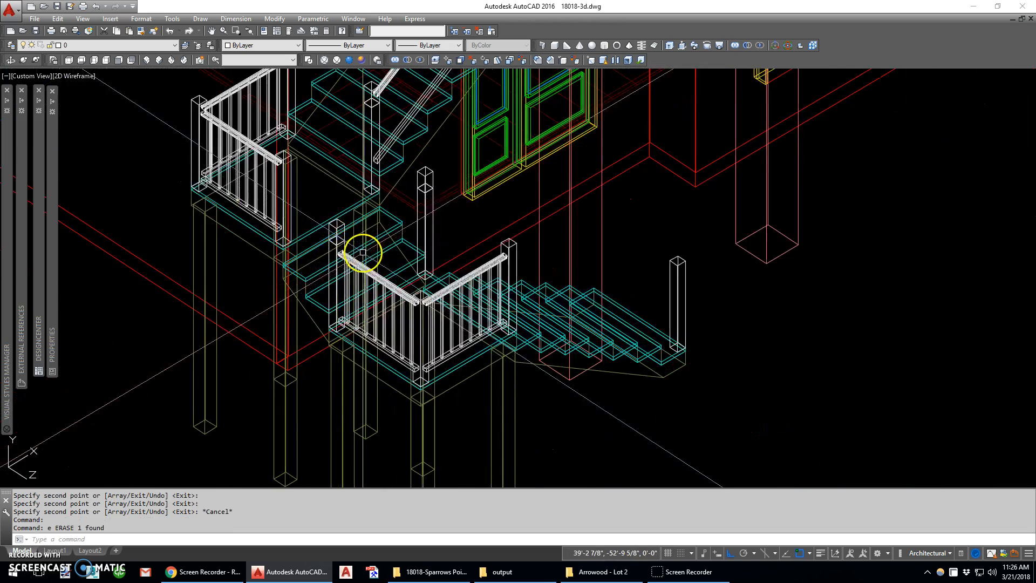
Copy the extension from the lower landing railing's end post onto the post at the foot of the lowest stairs.
middle_click_drag(363, 250, 419, 246, "shift")
type("c")
key("Return")
left_click(329, 232)
key("Return")
scroll(335, 235, "up", 5)
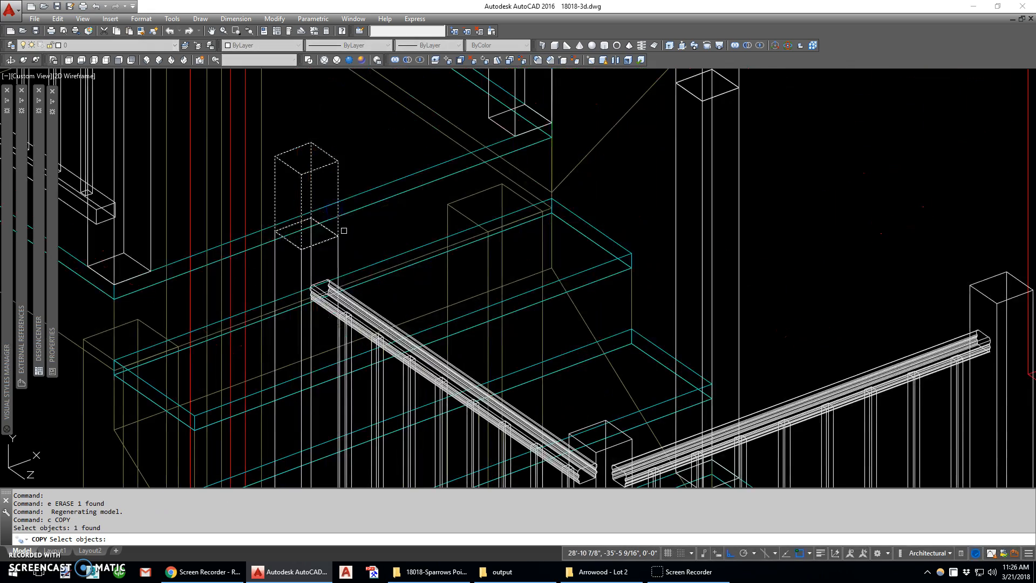
left_click(338, 235)
scroll(338, 235, "down", 5)
left_click(558, 278)
key("Escape")
Union the post at the foot of the lowest stairs with its extension, using a window selection.
type("uni")
key("Return")
type("w")
key("Return")
left_click(540, 256)
left_click(568, 346)
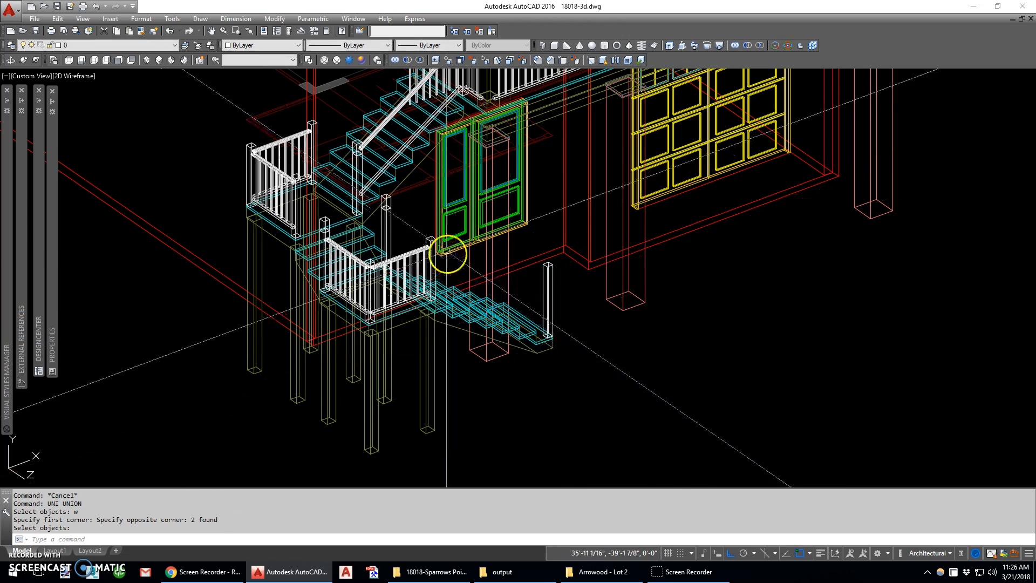
Union the freestanding post beside the lower landing with its extension.
scroll(391, 211, "up", 4)
key("Return")
left_click(385, 217)
right_click(325, 239)
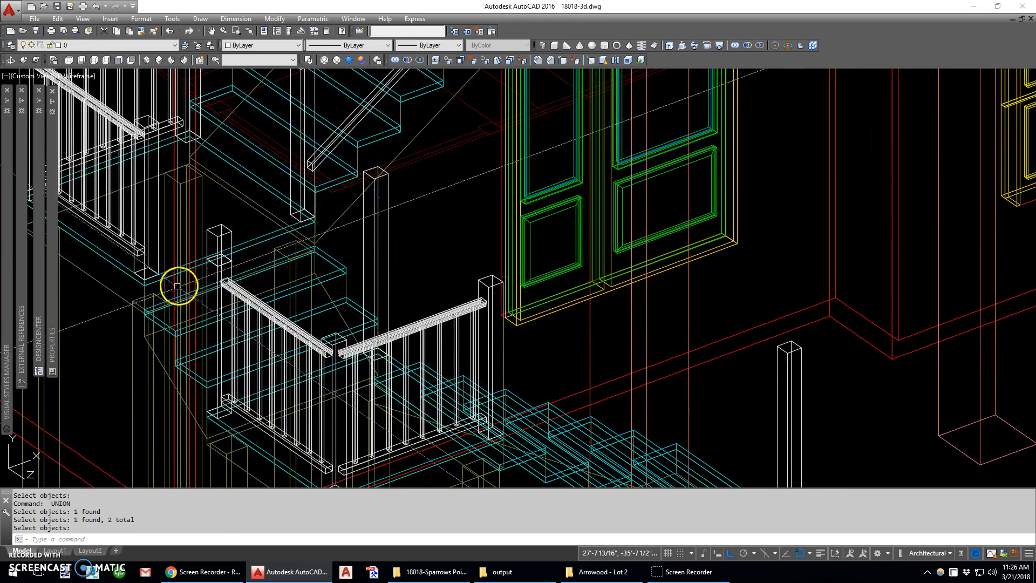
Union the lower landing railing's end post with its extension.
key("Return")
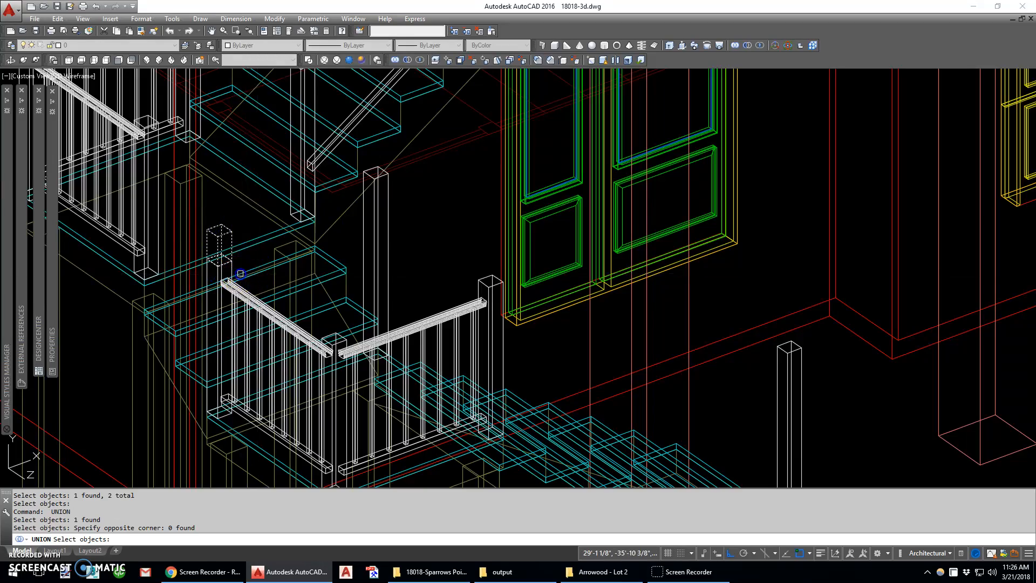
left_click(232, 270)
key("Return")
scroll(243, 284, "down", 5)
middle_click_drag(294, 182, 300, 241)
scroll(301, 241, "up", 5)
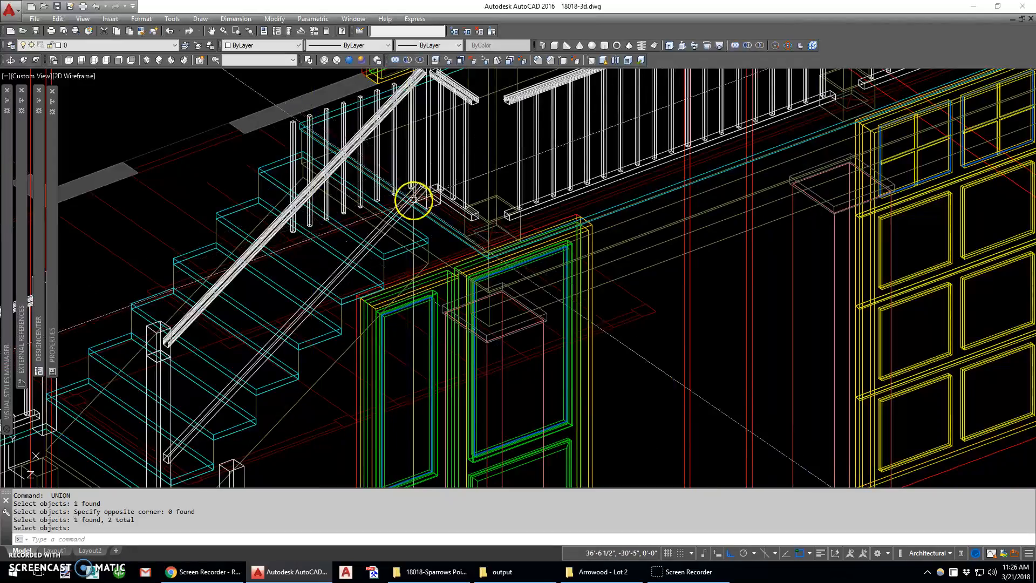
Slice the sloped stair rails on the YZ plane at the upper landing's post, keeping the part over the stairs.
scroll(415, 198, "up", 3)
scroll(399, 158, "up", 5)
type("s")
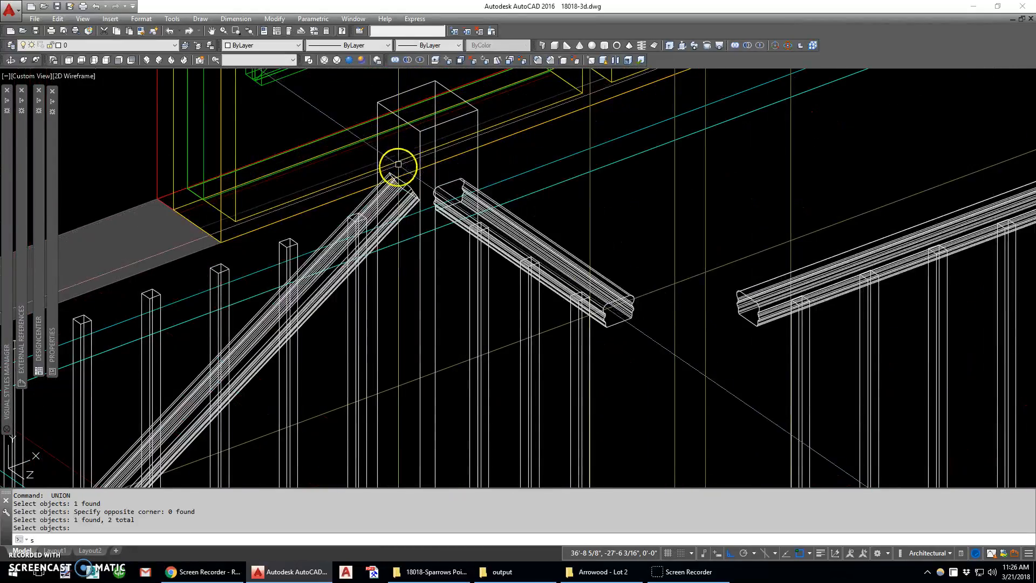
left_click(394, 182)
scroll(395, 180, "down", 4)
key("Return")
type("yz")
key("Return")
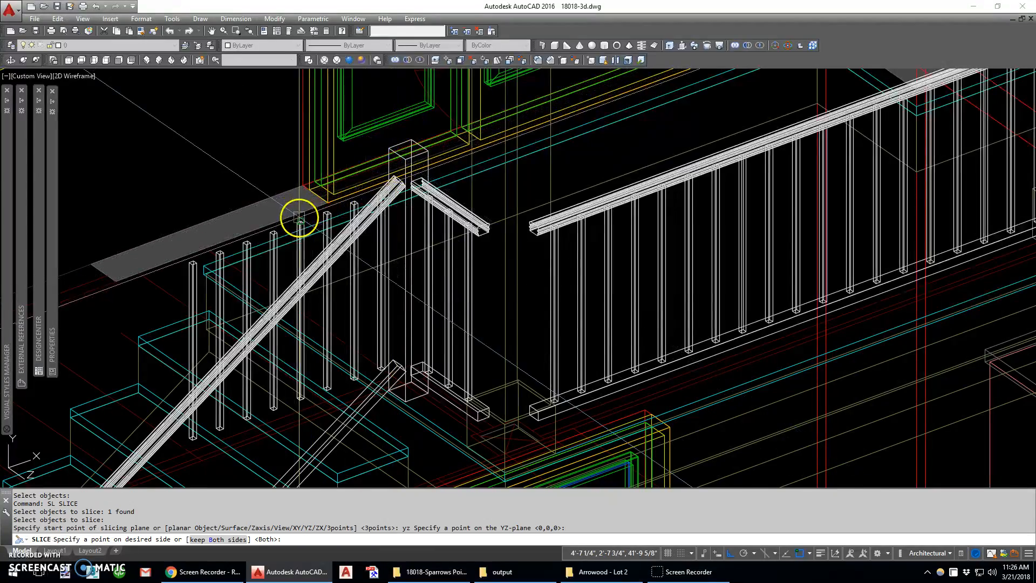
left_click(379, 174)
scroll(379, 174, "down", 3)
middle_click_drag(301, 317, 302, 248)
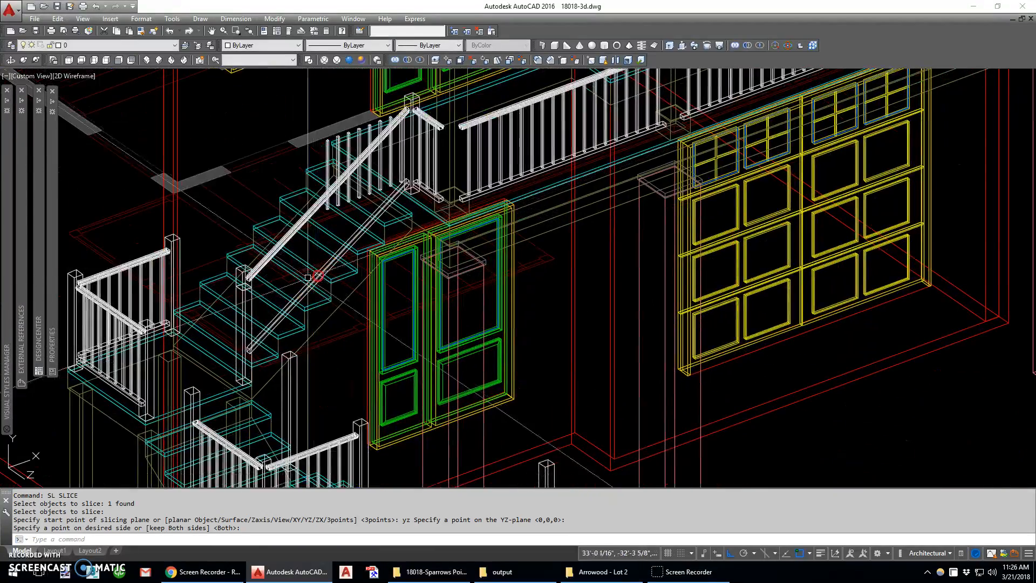
Union the post at the foot of the upper stairs with its extension, using a window selection.
left_click(265, 284)
type("uni")
key("Return")
type("w")
key("Return")
left_click(227, 254)
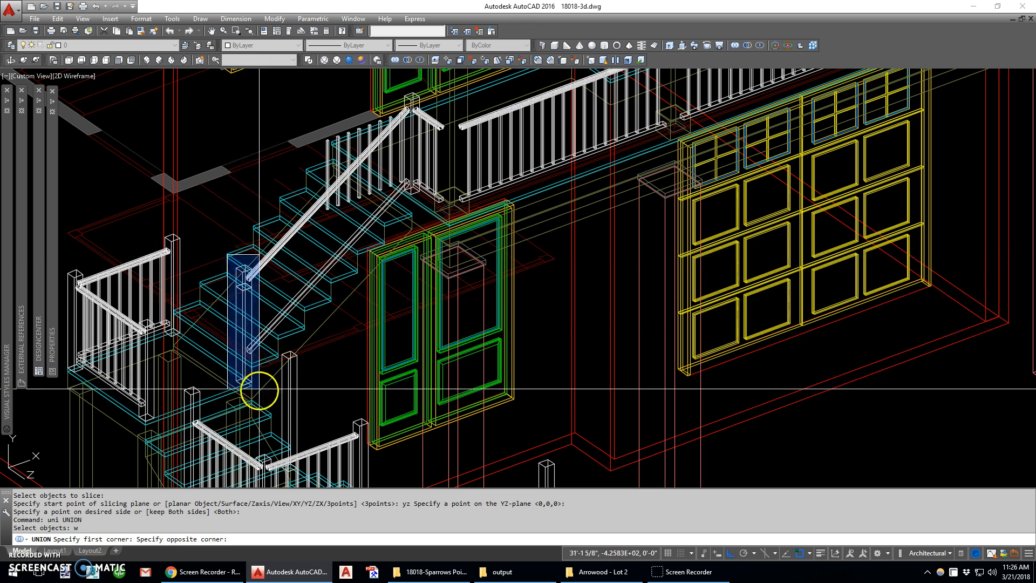
left_click(261, 390)
middle_click_drag(371, 136, 366, 190)
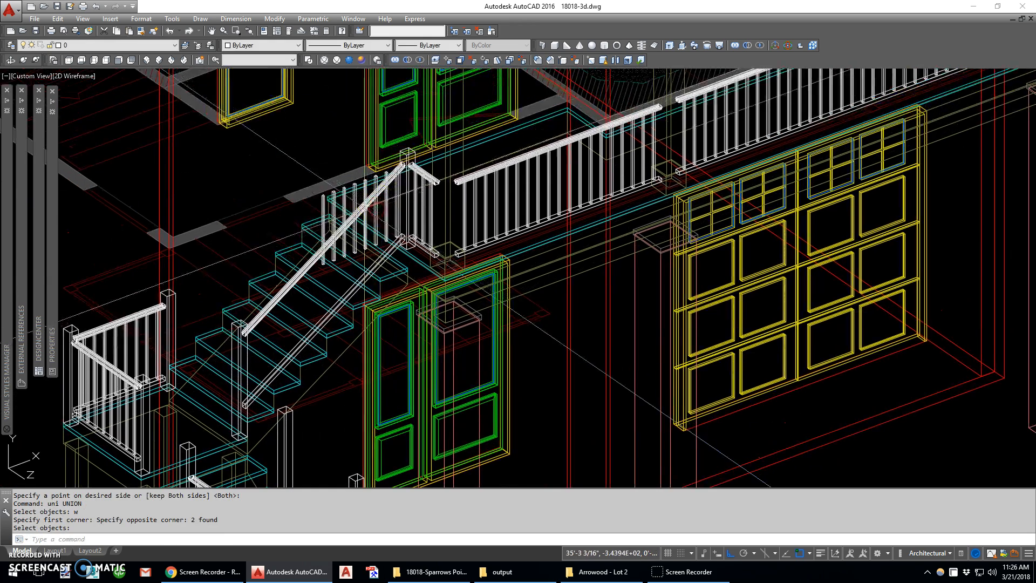
Isolate layer 0 using the sloped stair rails as the reference object.
key("Return")
left_click(377, 189)
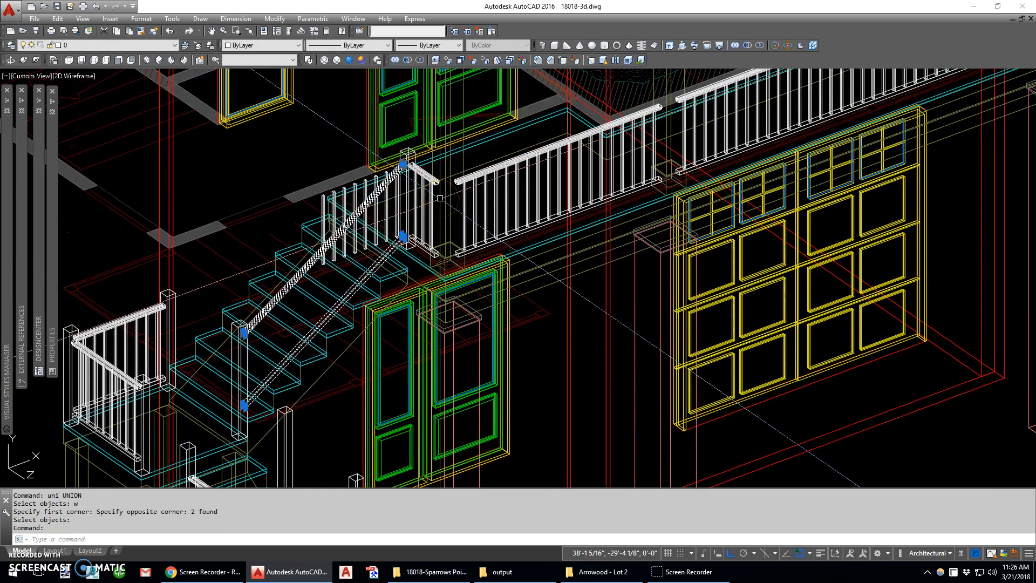
key("Return")
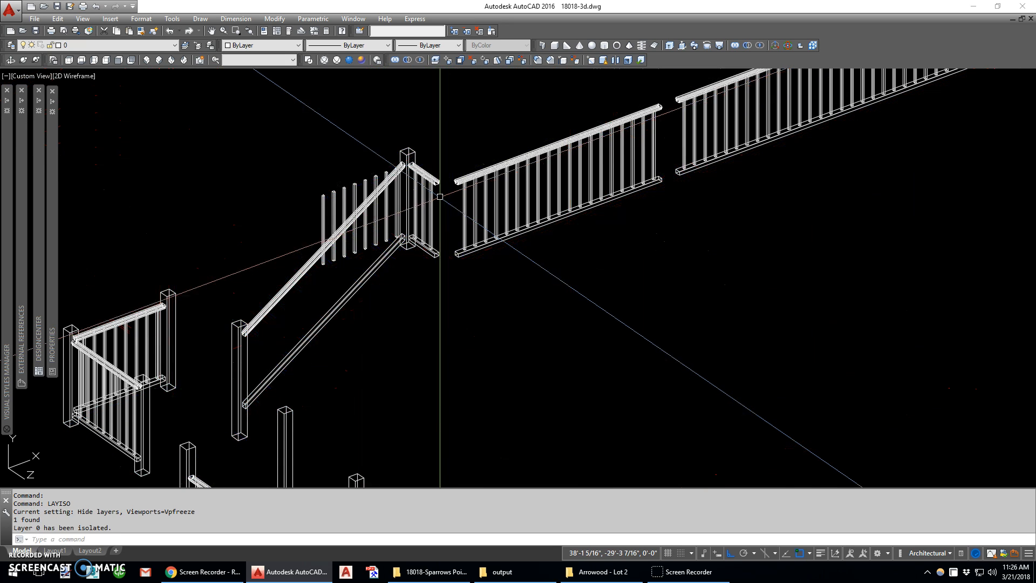
Copy the baluster group beside the upper post twice, end to end, to continue the row past the lower stair post.
scroll(372, 184, "up", 4)
type("c")
key("Return")
left_click(392, 166)
left_click(393, 166)
left_click(396, 166)
key("Return")
scroll(426, 323, "up", 3)
left_click(439, 324)
scroll(330, 358, "down", 3)
scroll(332, 367, "up", 4)
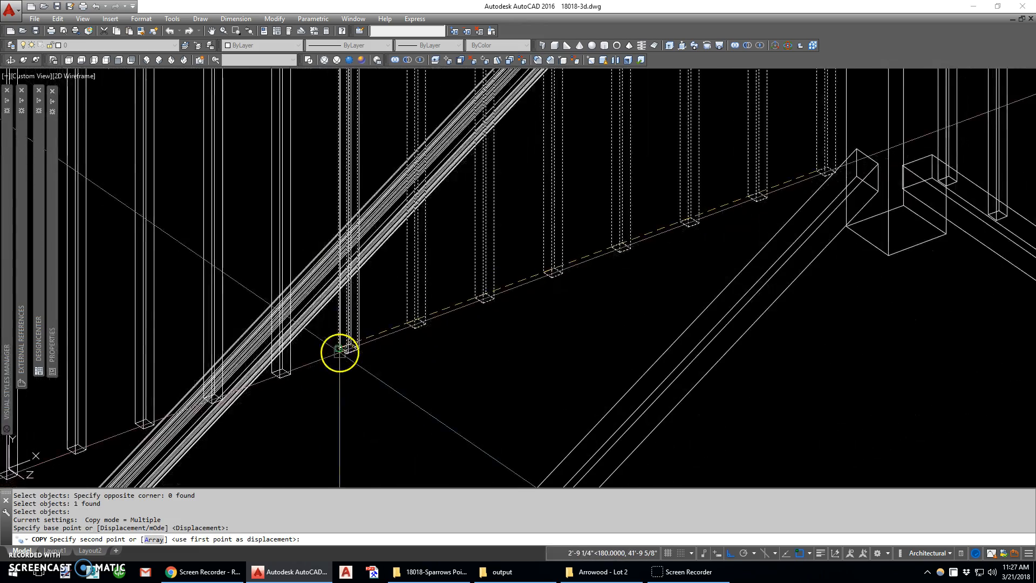
left_click(341, 348)
scroll(335, 329, "down", 3)
scroll(238, 375, "up", 3)
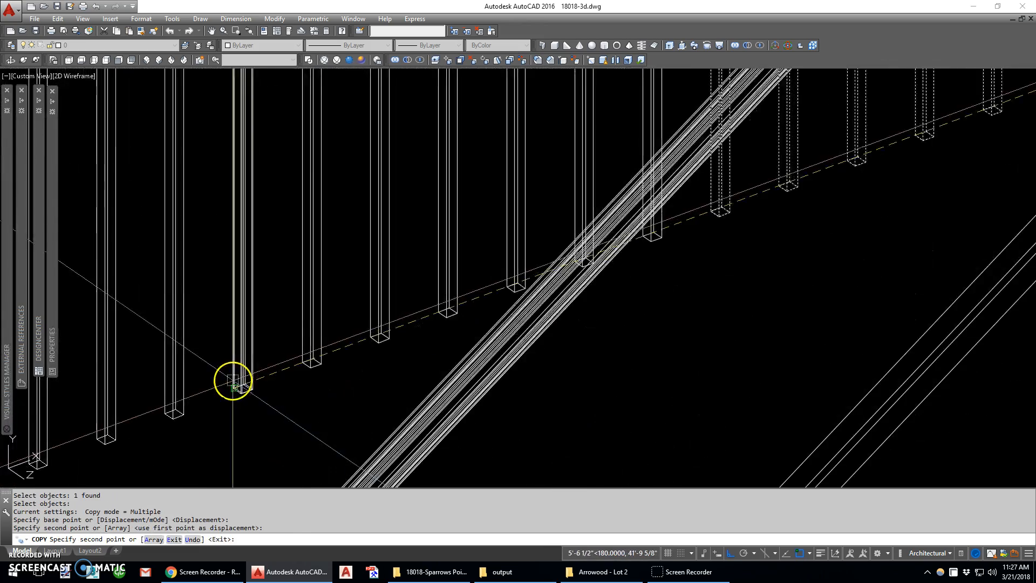
scroll(267, 350, "down", 3)
key("Escape")
Union the original baluster group with its two copies into one row.
type("uni")
key("Return")
left_click(206, 314)
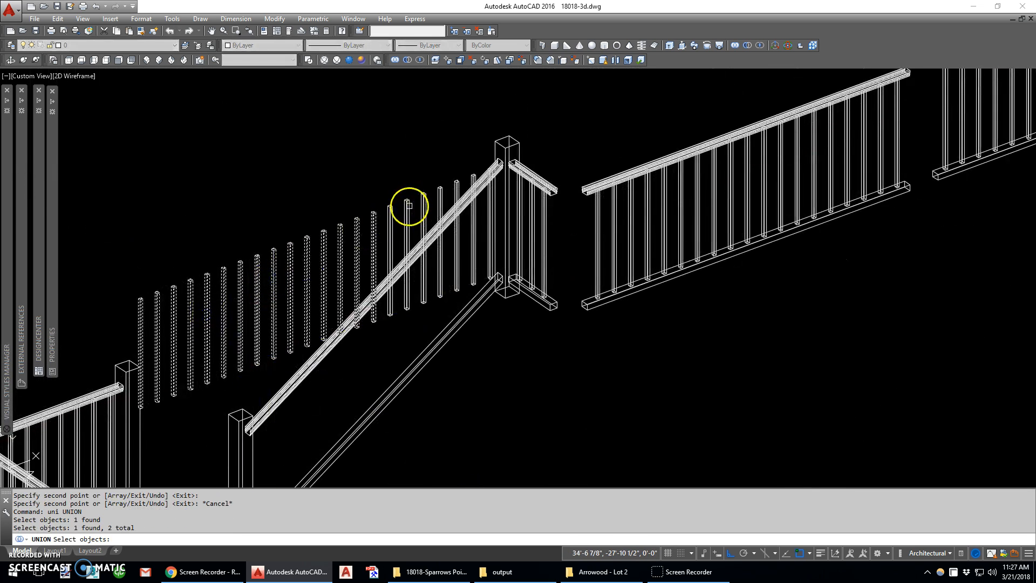
key("Return")
Copy the baluster row straight down twice, stacking each copy directly under the one above.
type("c")
key("Return")
left_click(392, 220)
key("Return")
key("F3")
key("F3")
scroll(392, 220, "up", 2)
left_click(393, 215)
scroll(398, 277, "up", 1)
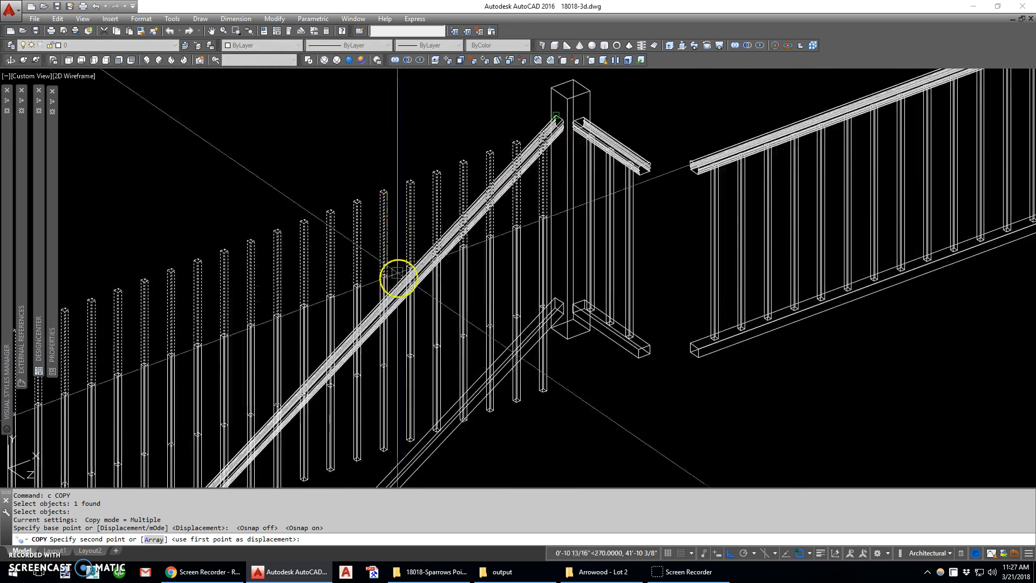
left_click(391, 367)
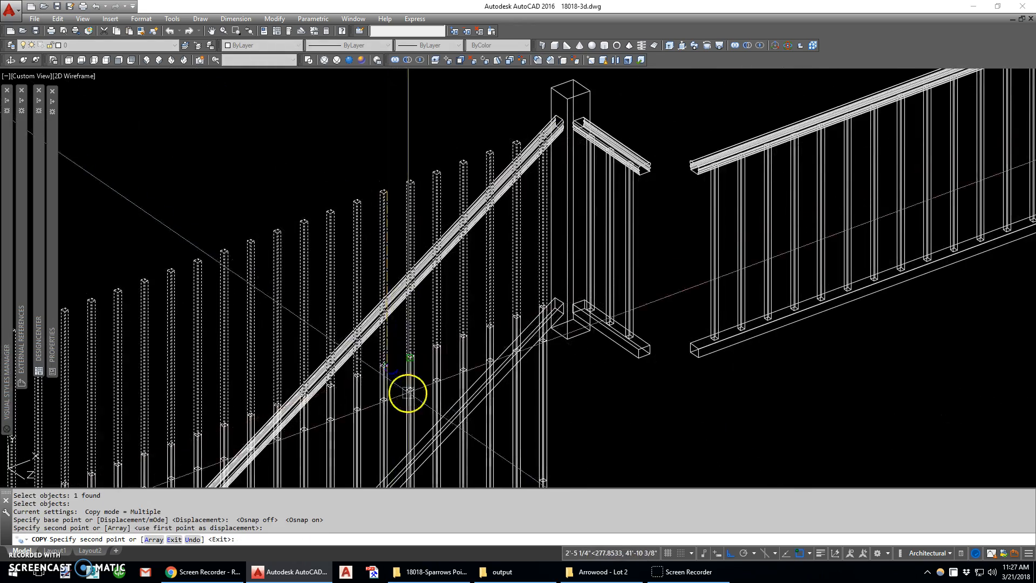
scroll(405, 389, "down", 2)
middle_click_drag(405, 388, 416, 224)
scroll(427, 351, "up", 4)
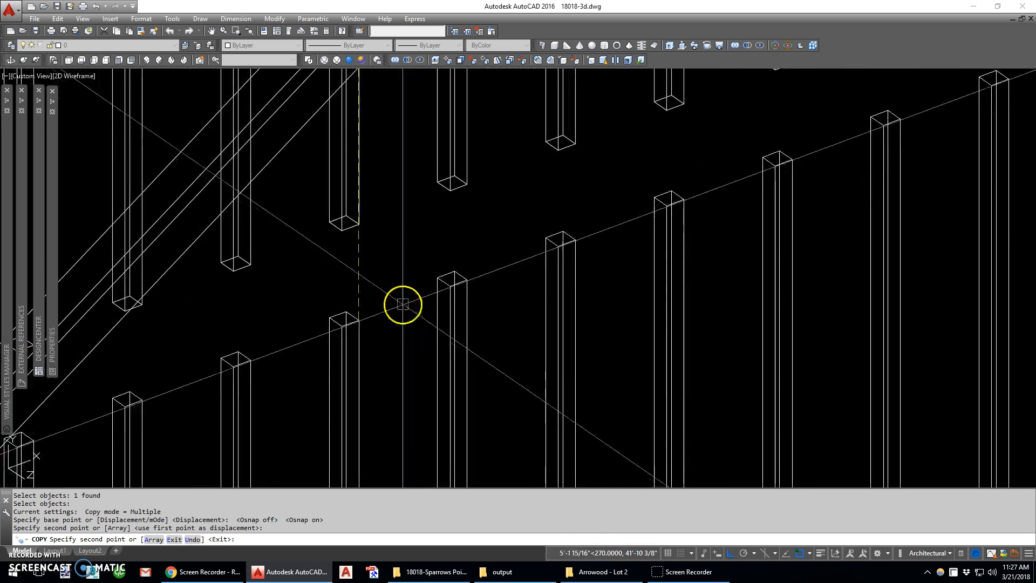
left_click(358, 224)
scroll(367, 303, "down", 4)
key("Escape")
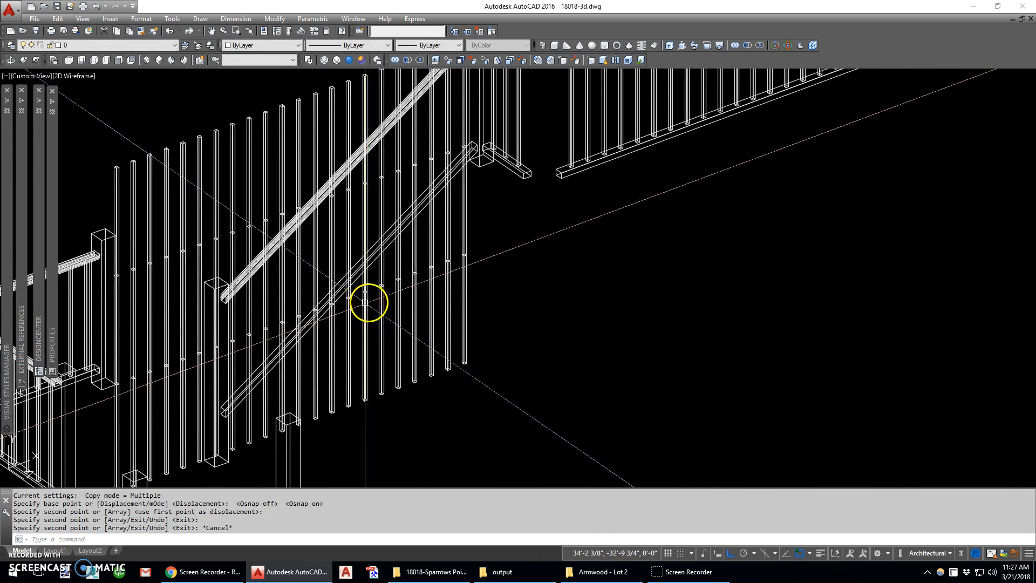
Union the three stacked baluster rows into one solid of full-height balusters.
scroll(289, 358, "down", 5)
middle_click_drag(319, 365, 283, 356, "shift")
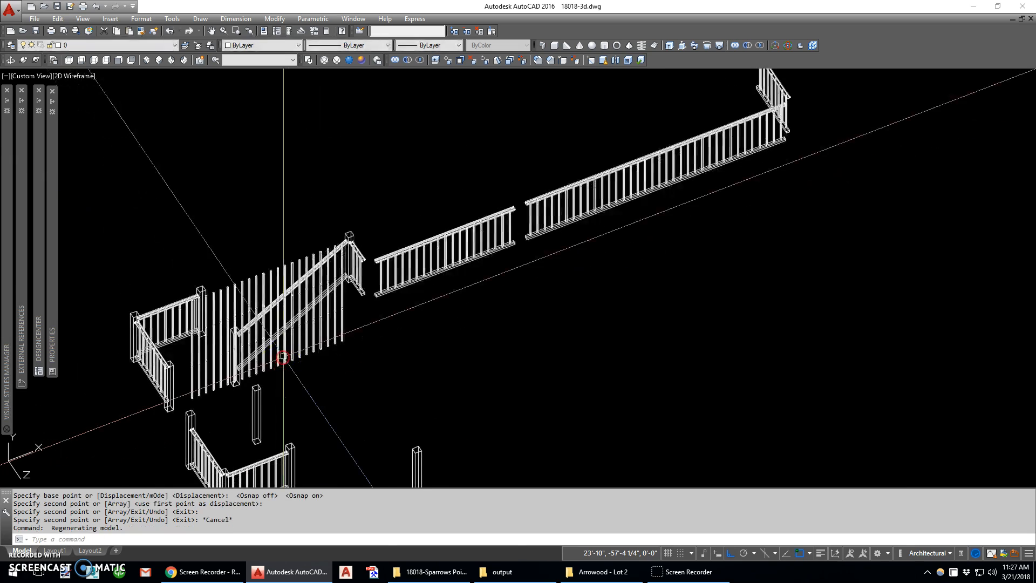
scroll(284, 356, "up", 4)
type("uni")
key("Return")
scroll(294, 347, "down", 4)
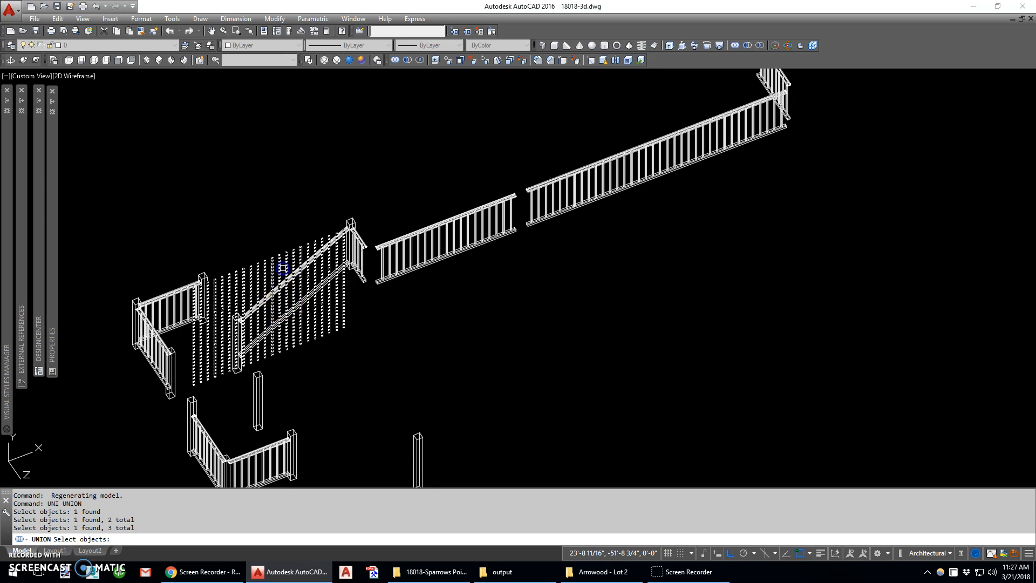
key("Return")
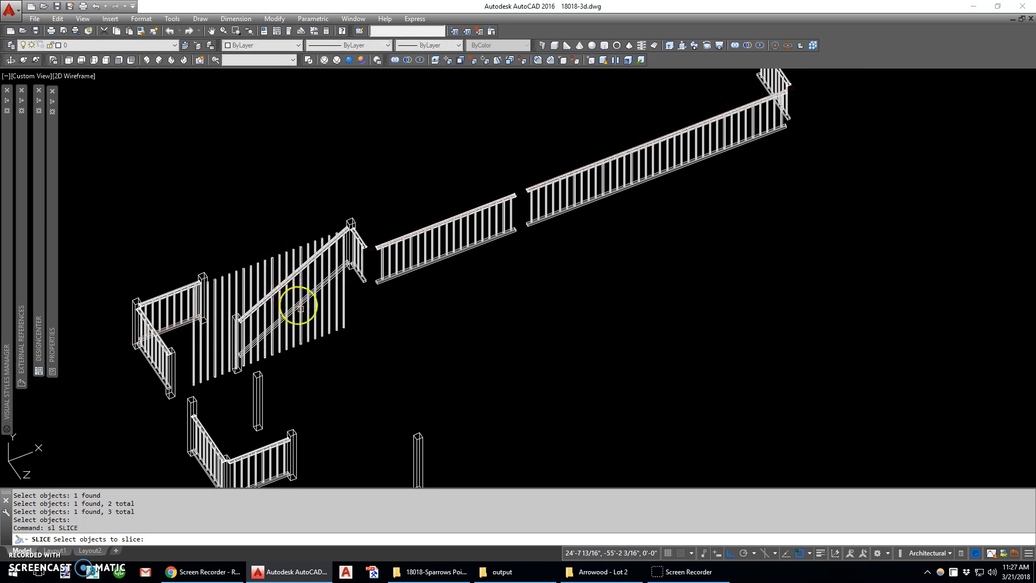
Slice the balusters with a three-point plane along the sloped bottom rail, keeping the part above it.
right_click(298, 324)
scroll(345, 269, "up", 7)
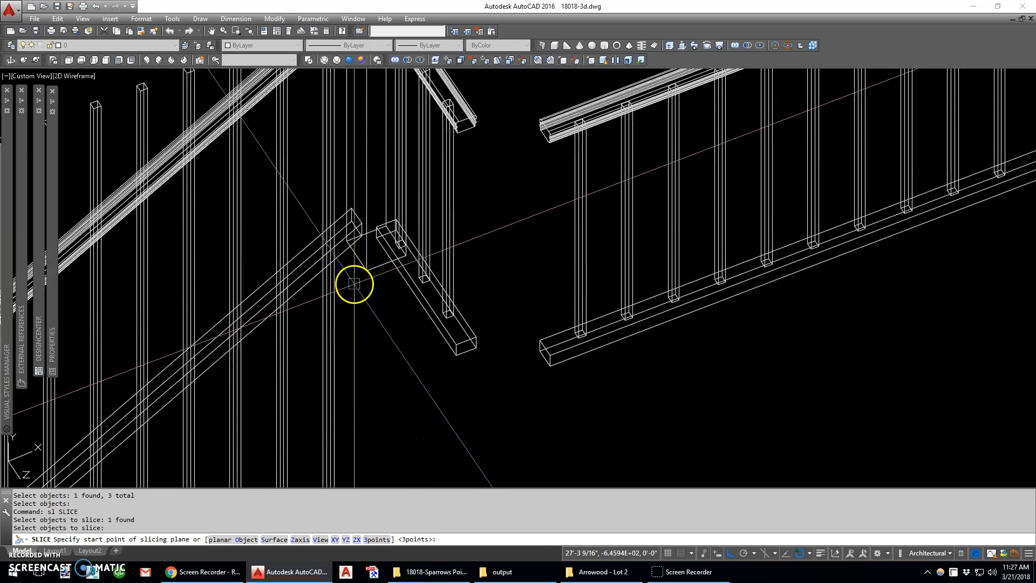
type("3")
key("Return")
left_click(353, 209)
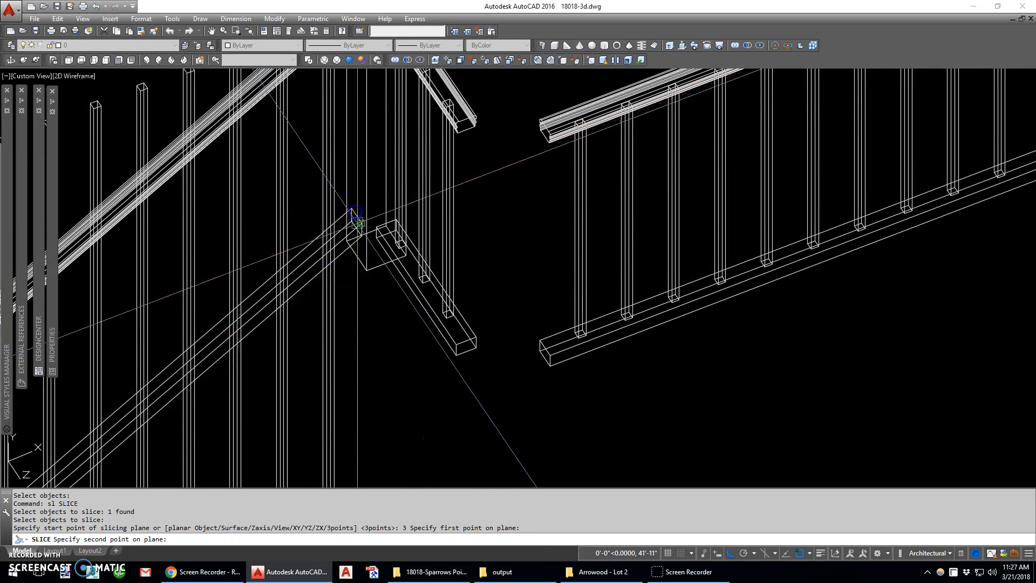
left_click(351, 221)
left_click(307, 247)
scroll(307, 247, "down", 4)
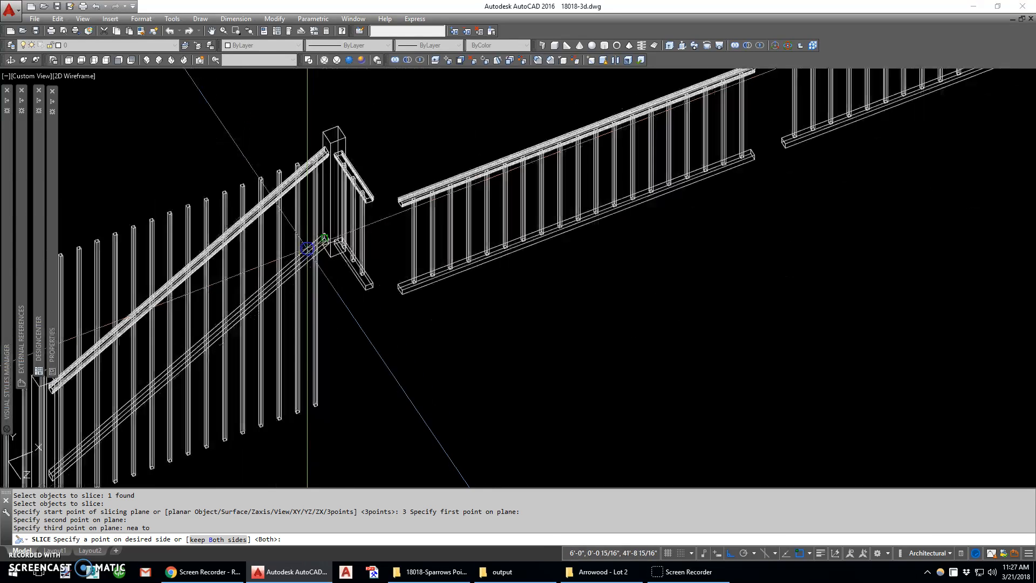
left_click(278, 173)
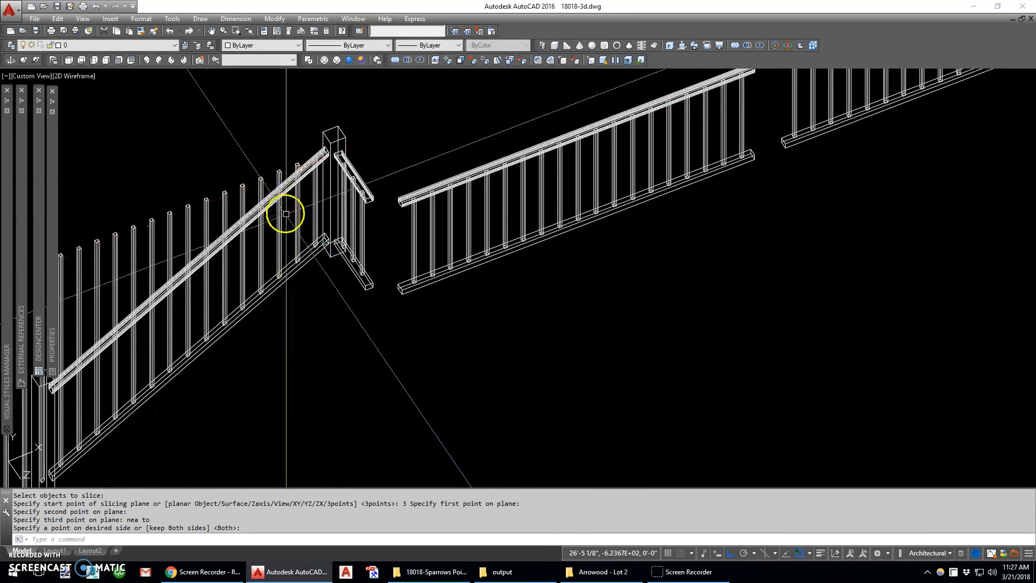
Slice the balusters with a three-point plane along the sloped handrail's underside, keeping the part below it.
key("Return")
left_click(289, 215)
key("Return")
middle_click_drag(51, 351, 277, 284)
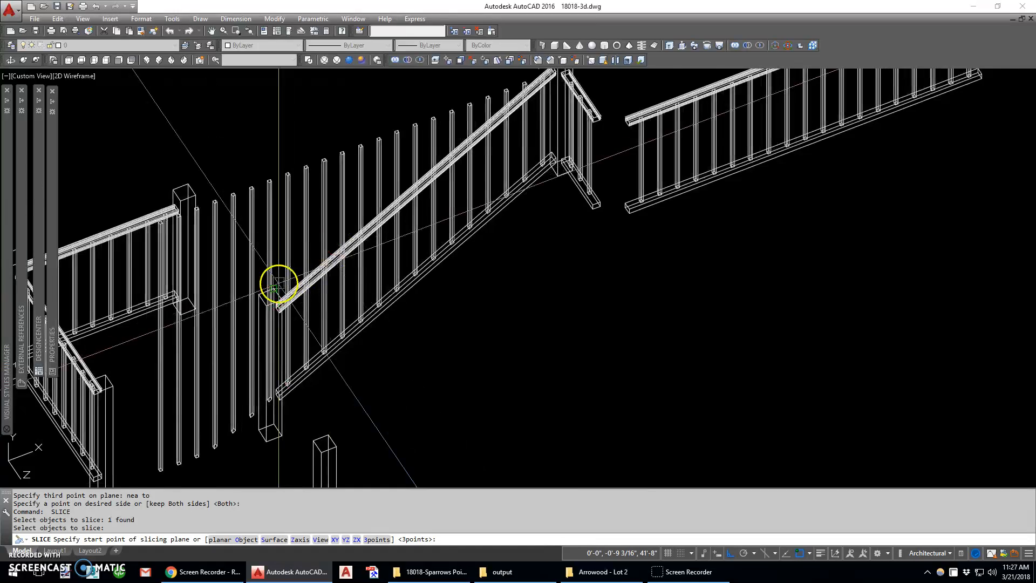
type("3")
key("Return")
scroll(281, 302, "up", 5)
left_click(290, 300)
left_click(268, 257)
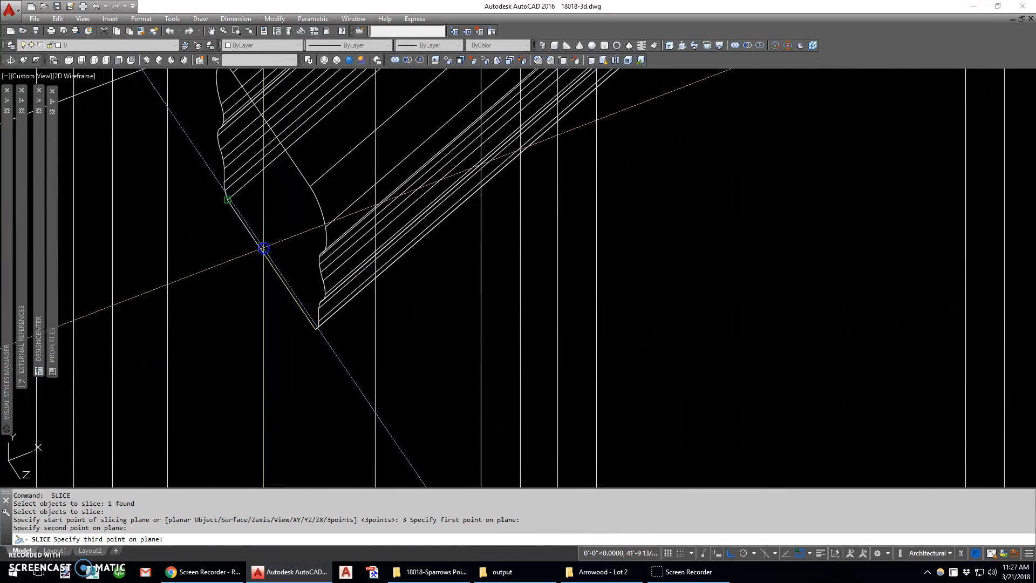
scroll(254, 178, "up", 4)
type("nea")
key("space")
left_click(282, 174)
scroll(286, 183, "down", 6)
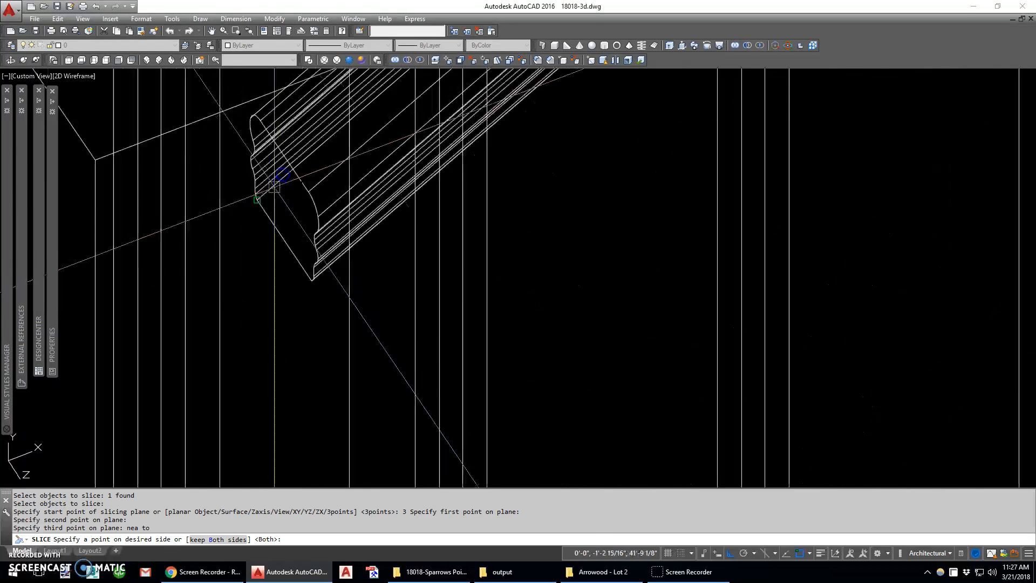
left_click(305, 213)
Slice the balusters on the YZ plane at the post at the foot of the upper stairs, keeping the stair side.
key("space")
left_click(299, 228)
key("space")
key("space")
left_click(287, 263)
left_click(300, 225)
Turn all layers back on and display the model in the Realistic visual style.
middle_click_drag(301, 224, 329, 265)
scroll(364, 212, "down", 5)
middle_click_drag(351, 227, 336, 277, "shift")
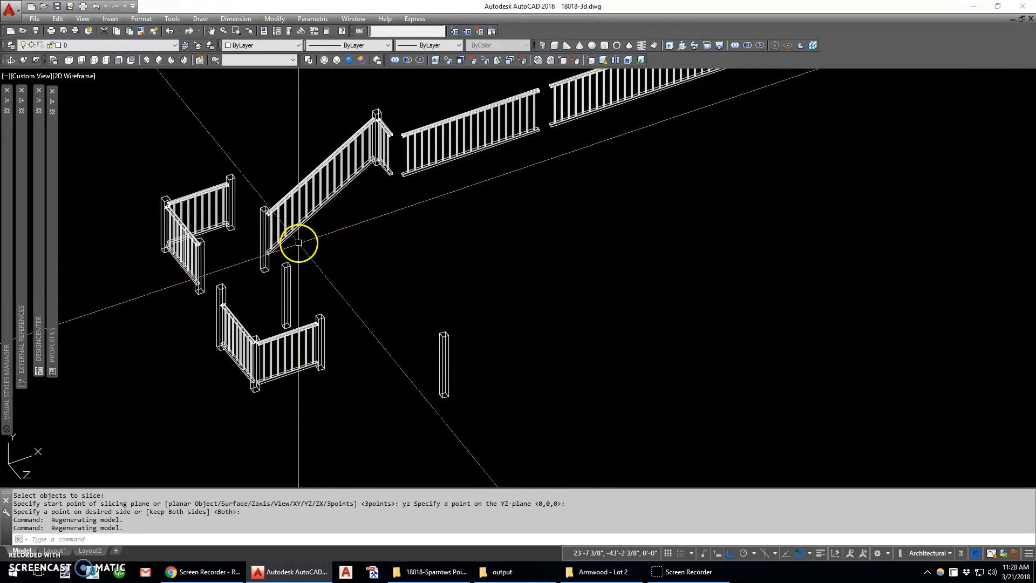
middle_click_drag(254, 273, 335, 246, "shift")
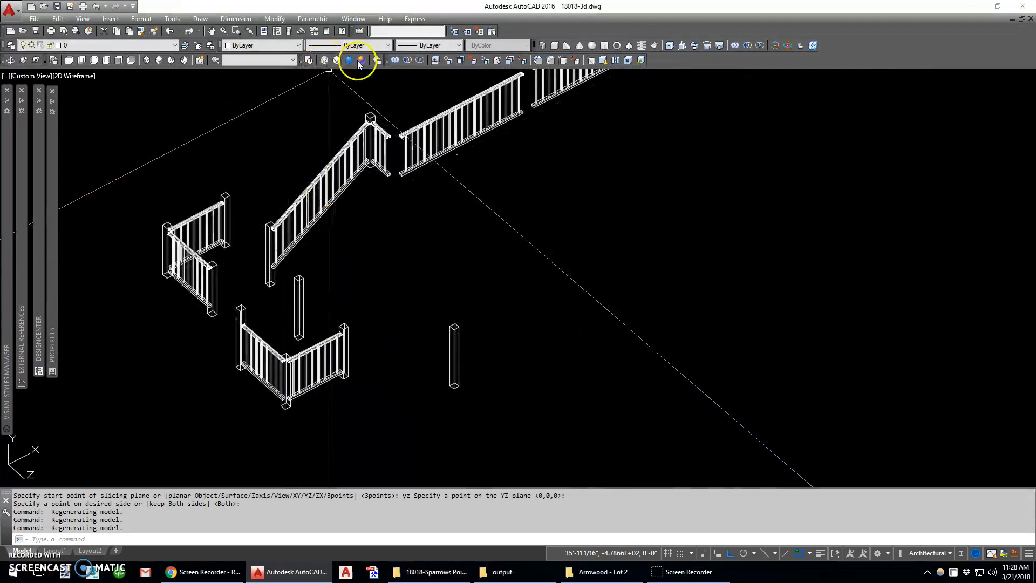
key("Return")
type("on")
key("Return")
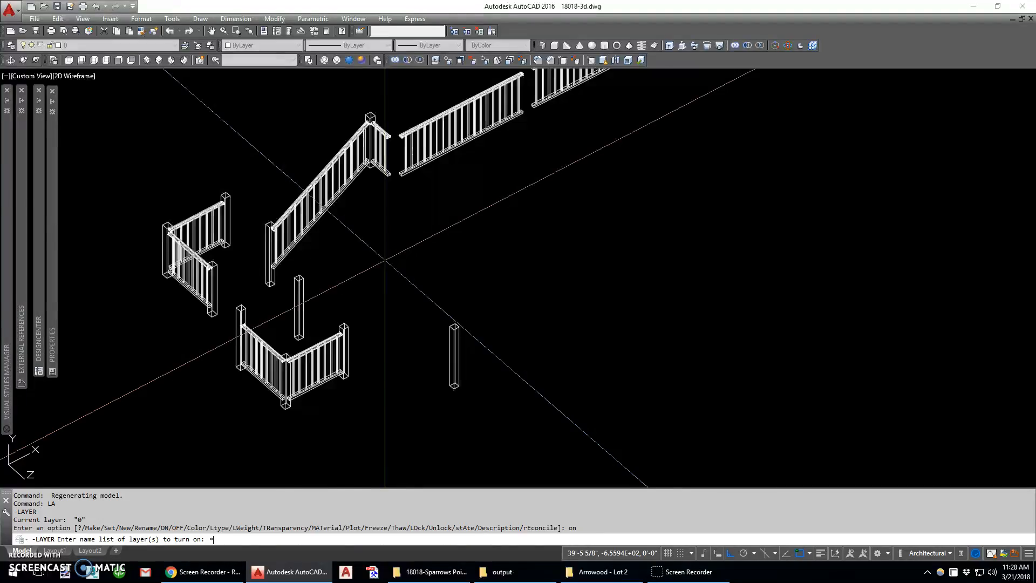
type("*")
key("Return")
key("Return")
left_click(349, 60)
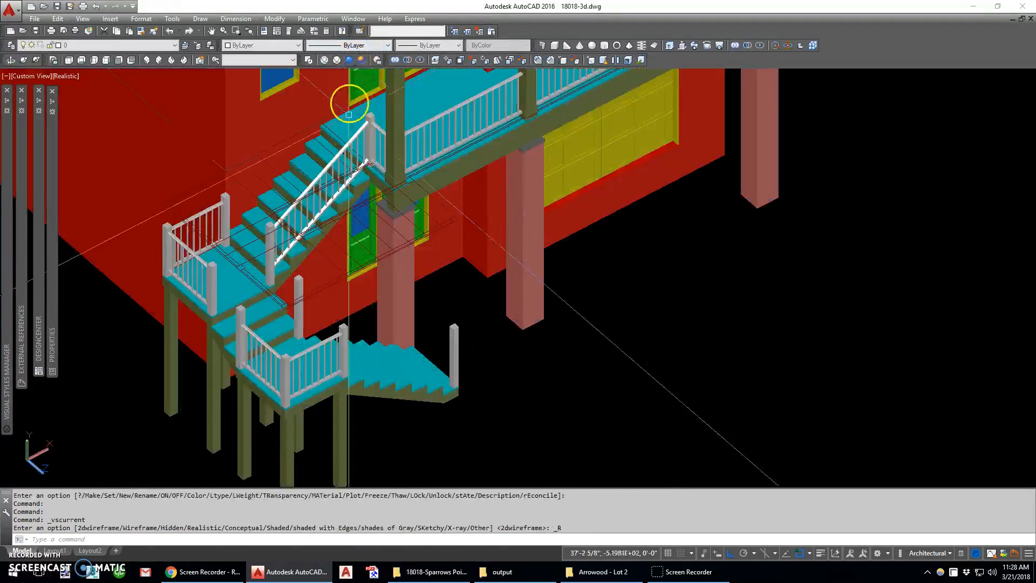
Separate the unioned balusters of the upper stair railing into individual solids.
scroll(327, 229, "up", 6)
middle_click_drag(294, 223, 382, 227, "shift")
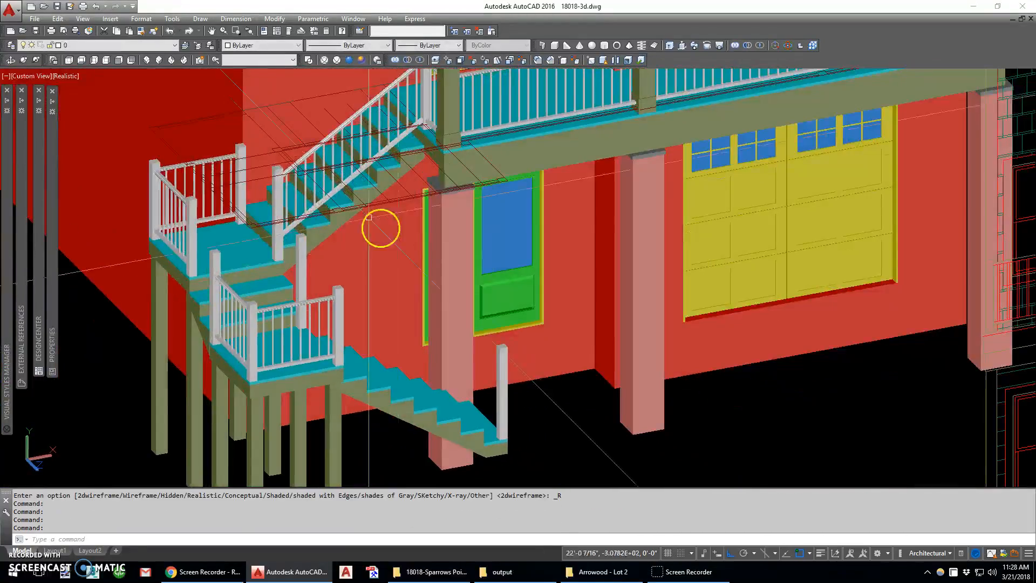
scroll(343, 180, "up", 4)
middle_click_drag(344, 99, 374, 201)
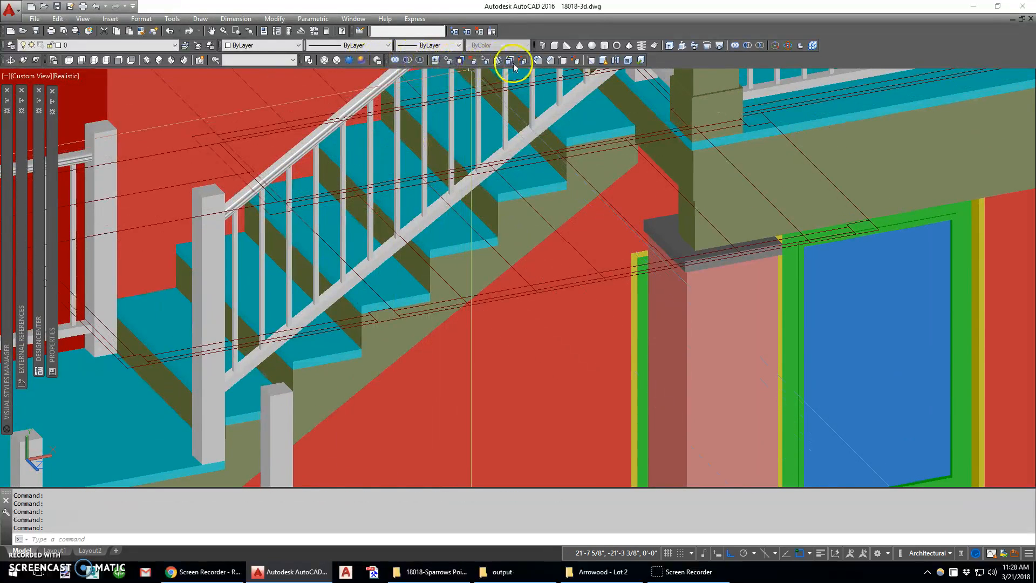
left_click(615, 60)
scroll(354, 107, "up", 4)
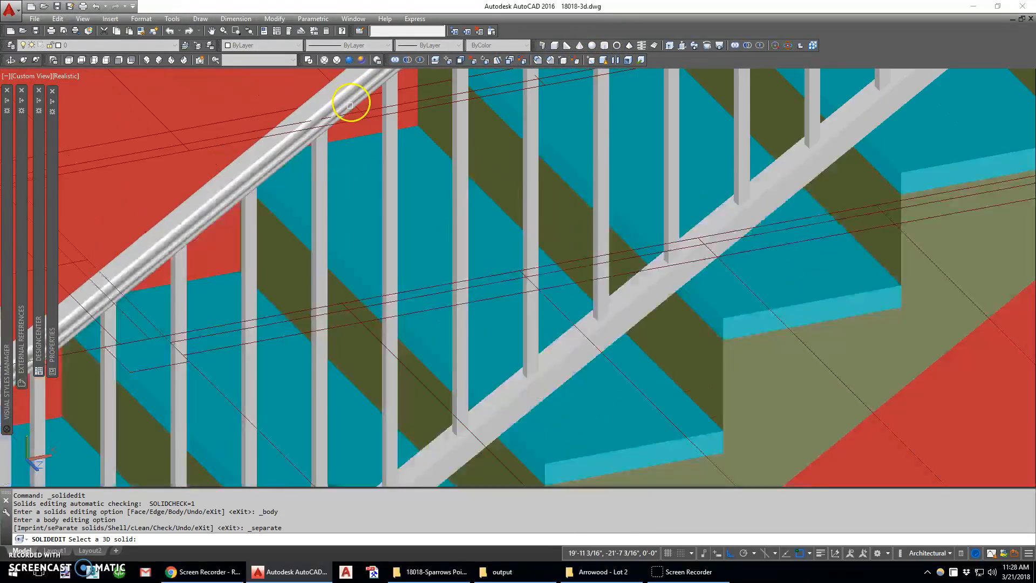
scroll(350, 106, "down", 4)
scroll(351, 89, "up", 3)
key("Escape")
key("Escape")
scroll(379, 229, "down", 3)
key("Escape")
Move the bottom rail of the upper stair railing straight down by 3".
left_click(380, 229)
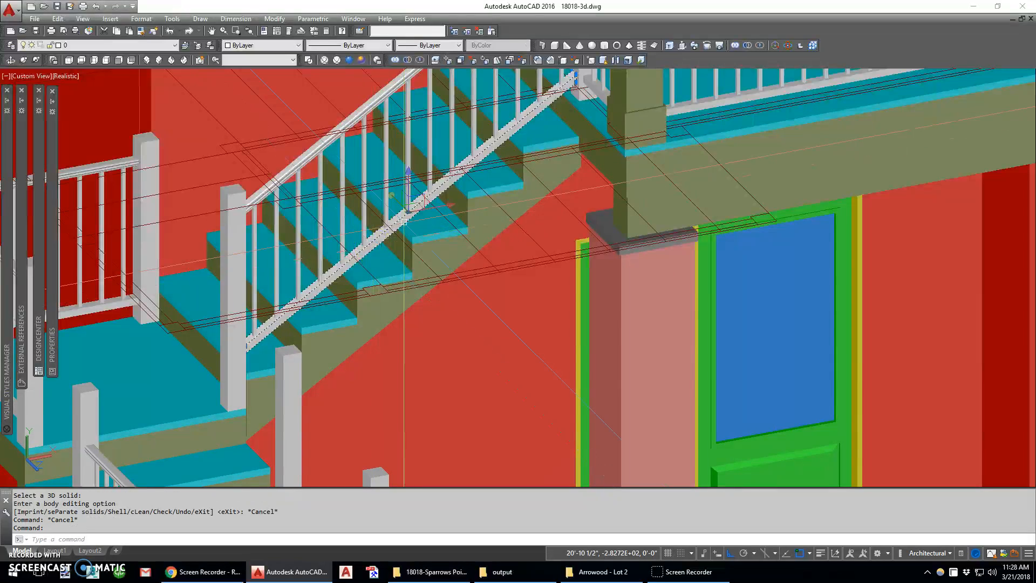
type("m")
key("Return")
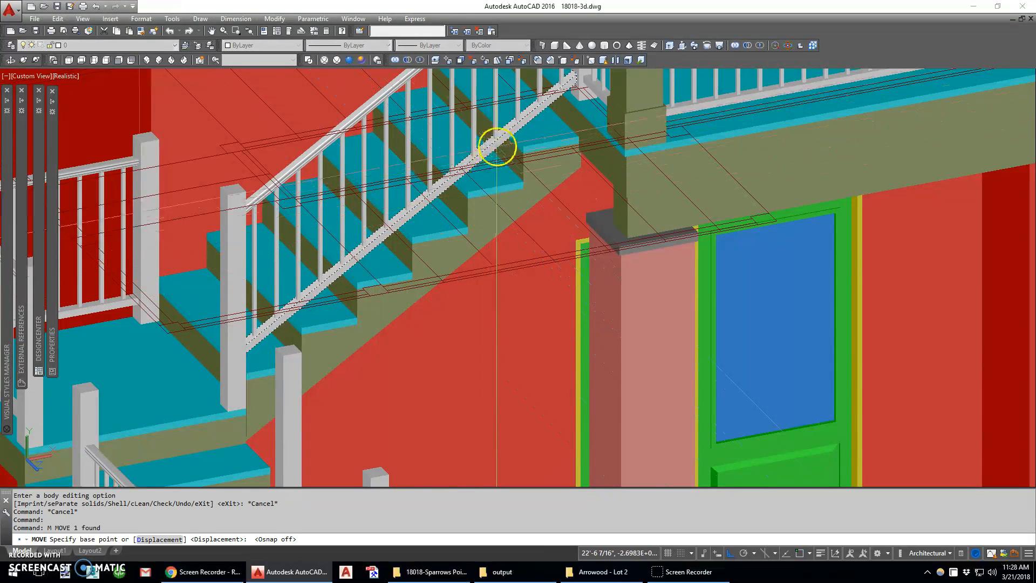
left_click(496, 147)
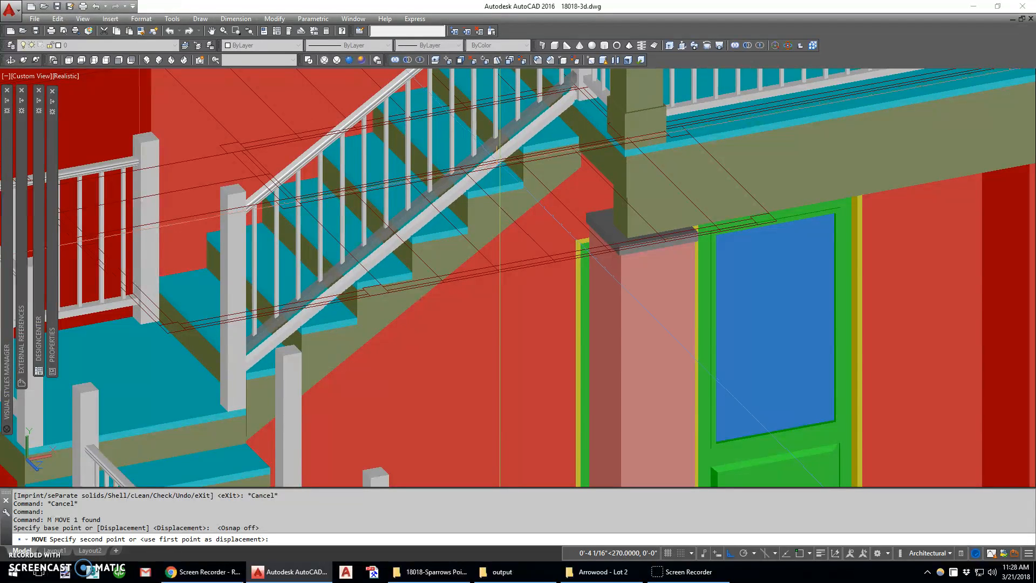
scroll(499, 159, "up", 4)
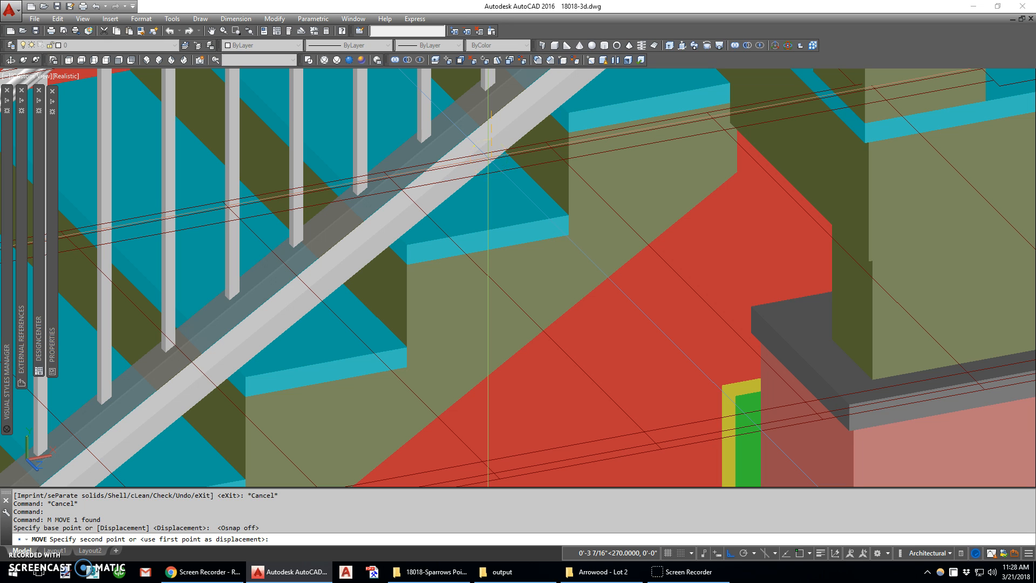
type("3")
key("Return")
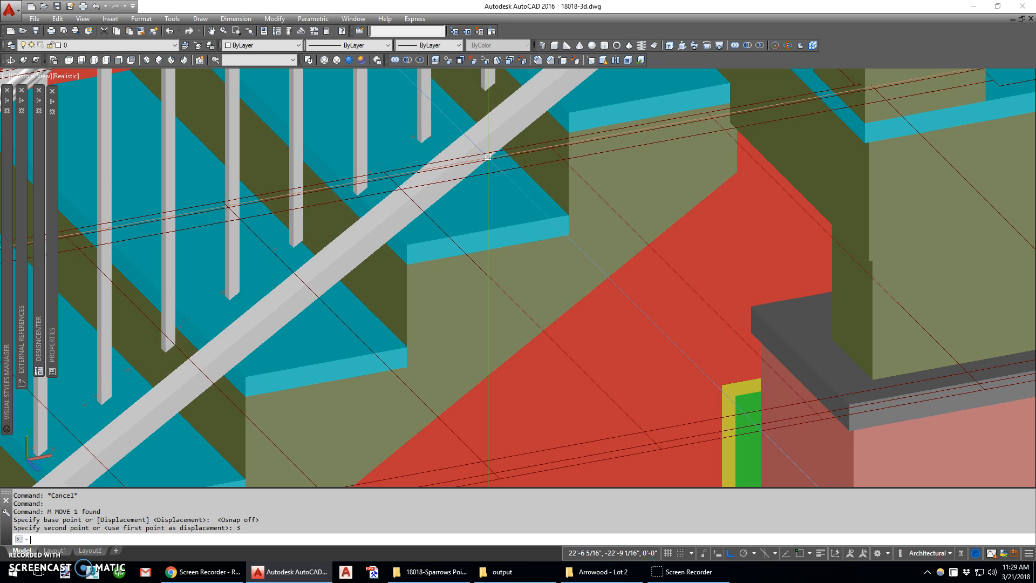
Copy the upper stair railing's balusters straight down by 3" so they reach the bottom rail.
type("c")
key("Return")
left_click(380, 105)
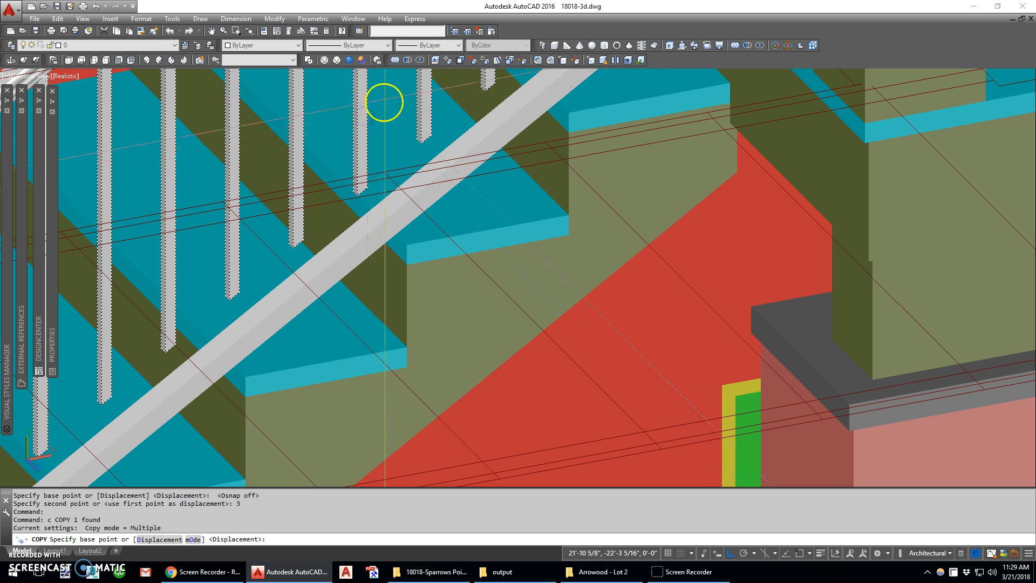
type("3")
key("Return")
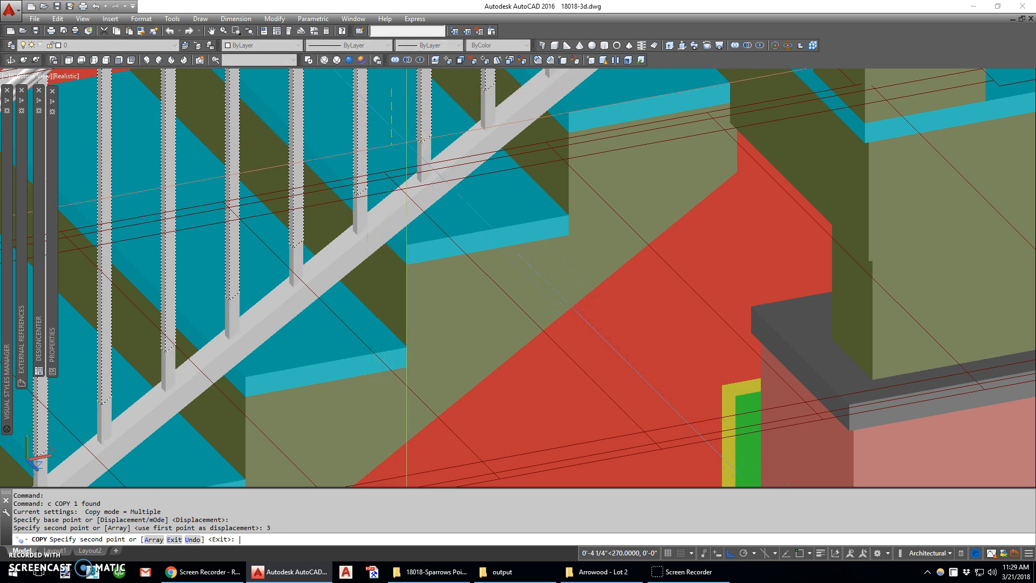
key("Escape")
Switch to the 2D Wireframe visual style and union the balusters with their lowered copy.
left_click(311, 61)
scroll(370, 162, "up", 4)
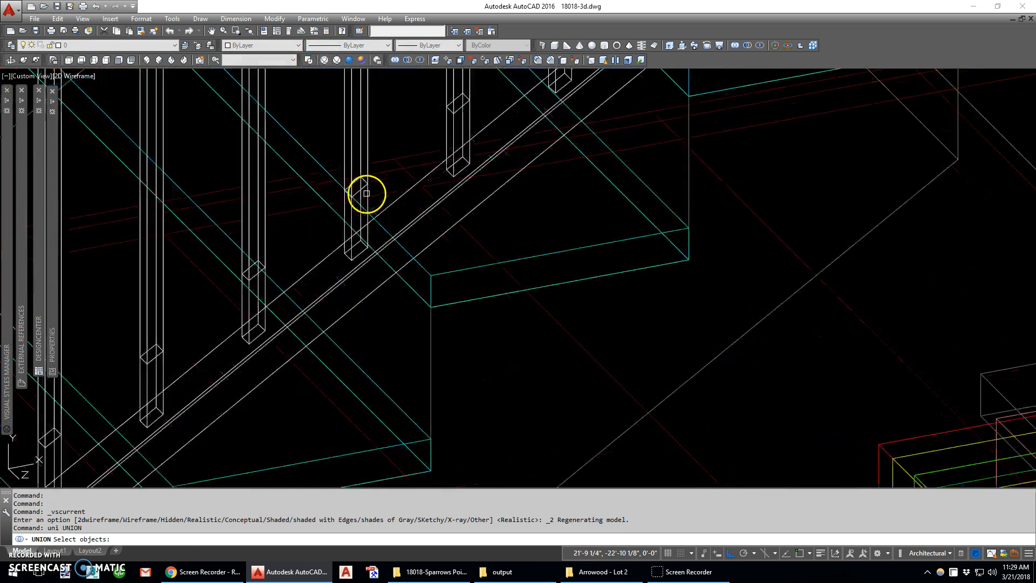
type("uni")
key("Return")
left_click(362, 179)
scroll(360, 183, "up", 3)
left_click(358, 183)
key("Return")
Union the sloped handrail and the bottom rail of the upper stair railing into one solid.
scroll(372, 182, "down", 10)
key("Return")
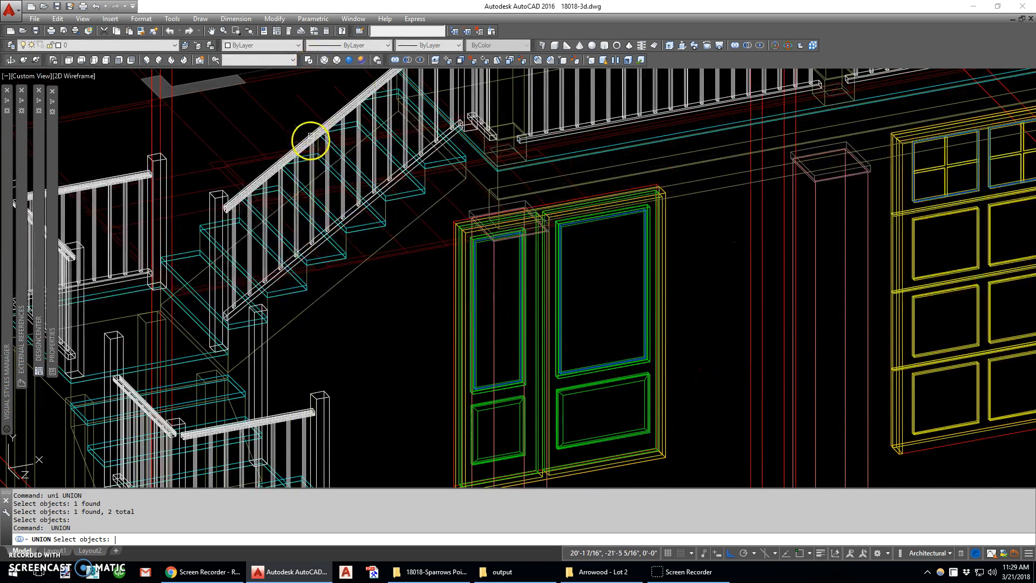
left_click(318, 126)
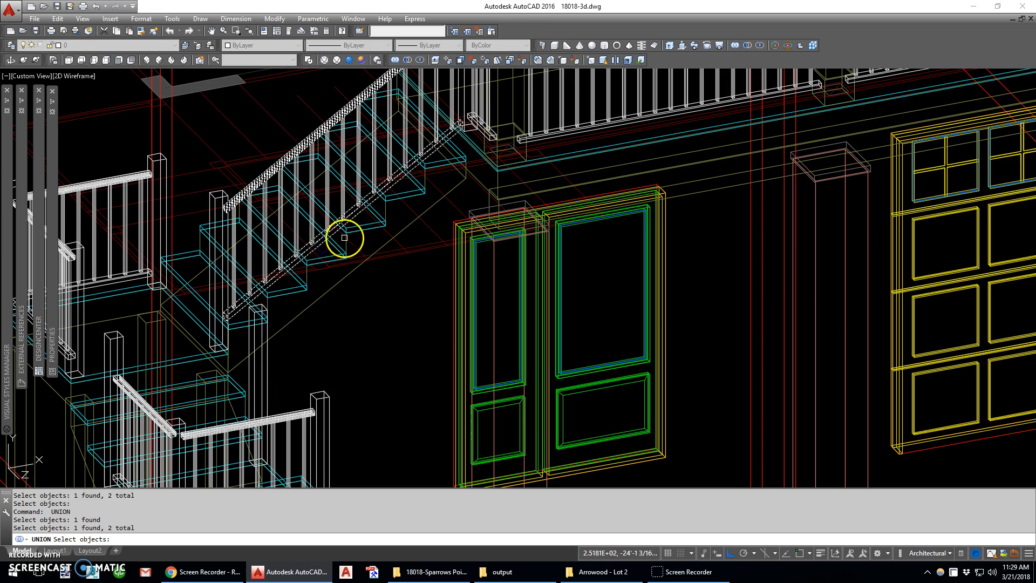
key("Return")
scroll(344, 237, "down", 4)
scroll(386, 92, "down", 1)
scroll(371, 104, "up", 7)
type("c")
key("Return")
key("Escape")
Reset the UCS to the World coordinate system.
type("ucs")
key("Return")
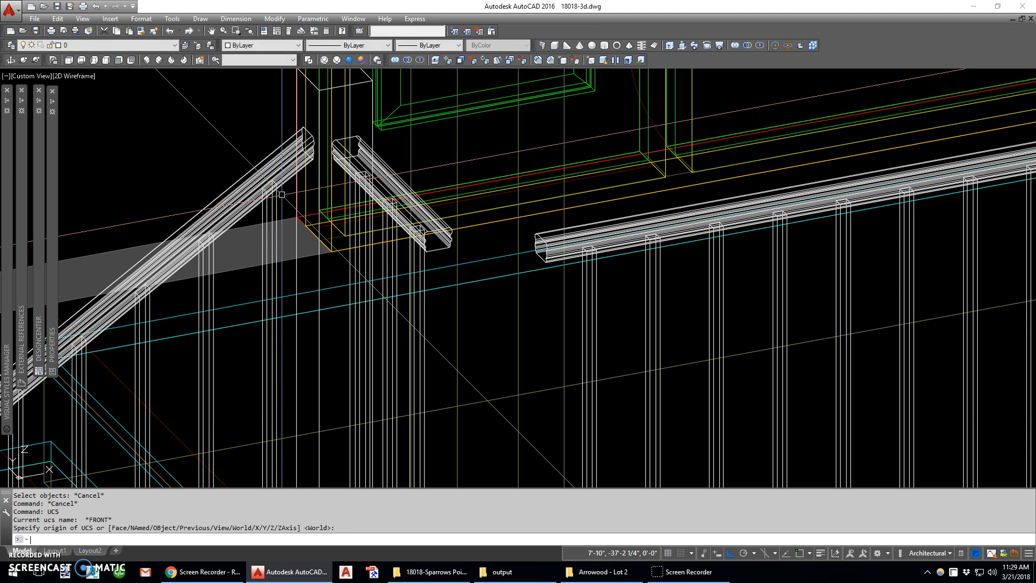
key("Return")
Copy the upper stair rails and balusters from the top post to the post at the foot of the upper stairs, using object snaps.
left_click(276, 206)
left_click(281, 162)
scroll(303, 146, "down", 4)
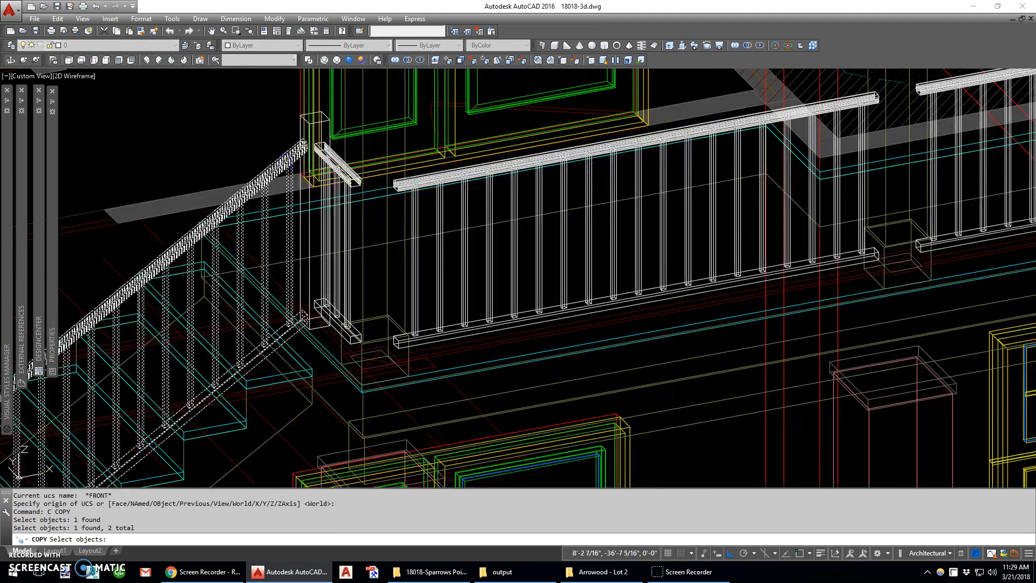
key("Return")
key("F3")
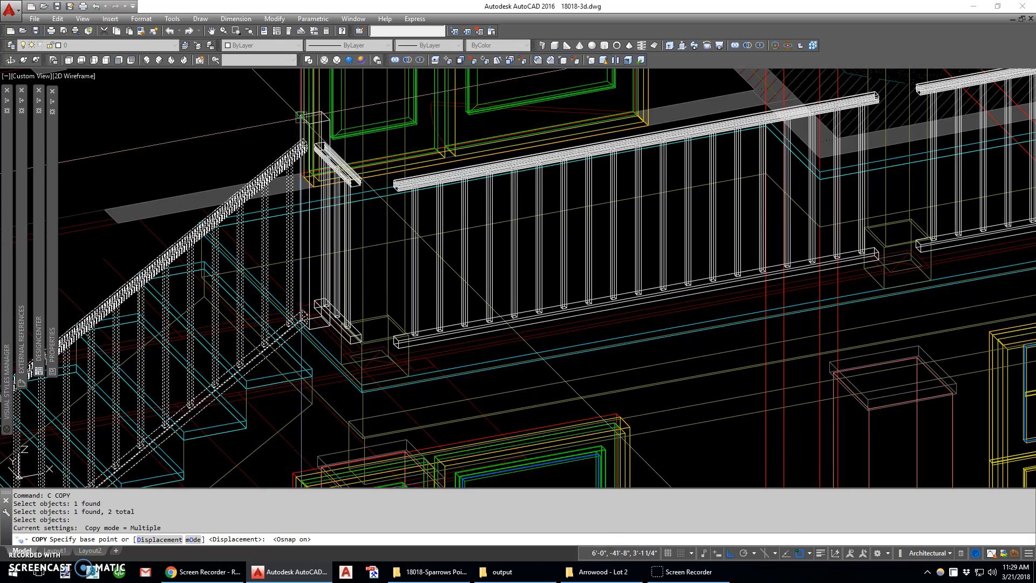
left_click(301, 115)
scroll(322, 104, "down", 4)
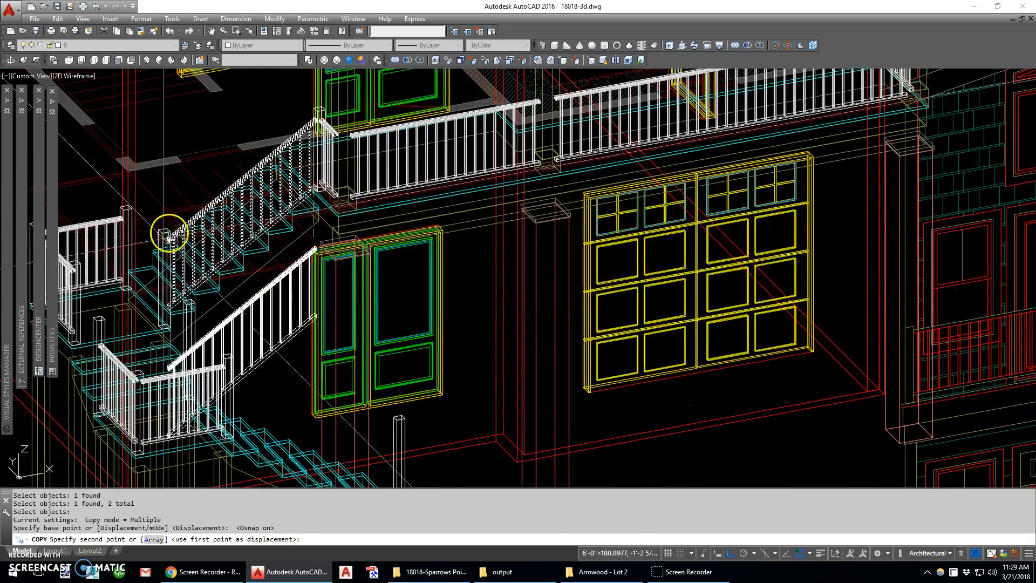
scroll(173, 213, "up", 4)
left_click(176, 192)
key("Escape")
Rotate the copied rails and balusters 90 degrees about the top corner of the post at the foot of the upper stairs.
type("rt")
key("Return")
left_click(169, 268)
left_click(76, 377)
key("Return")
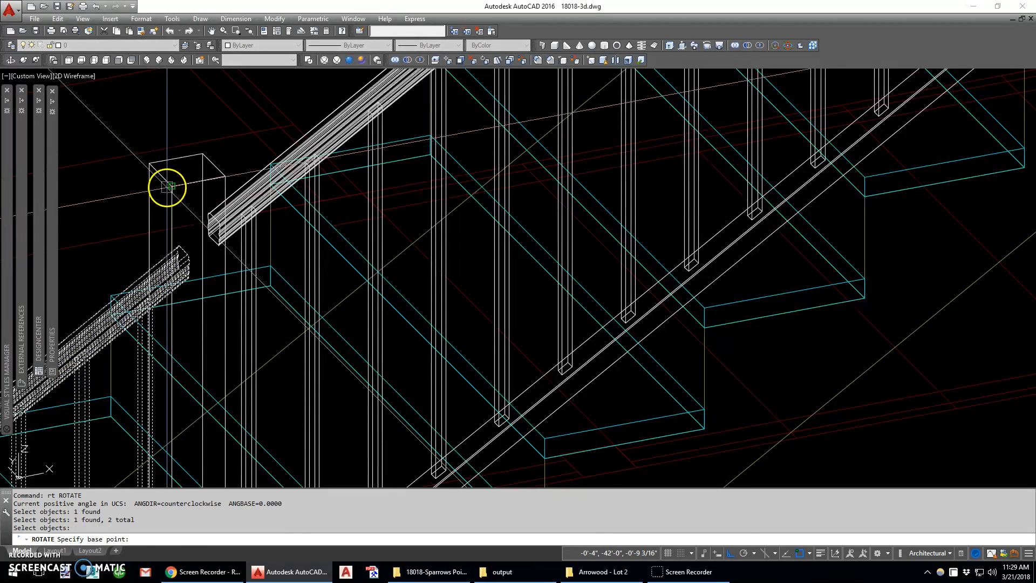
left_click(168, 186)
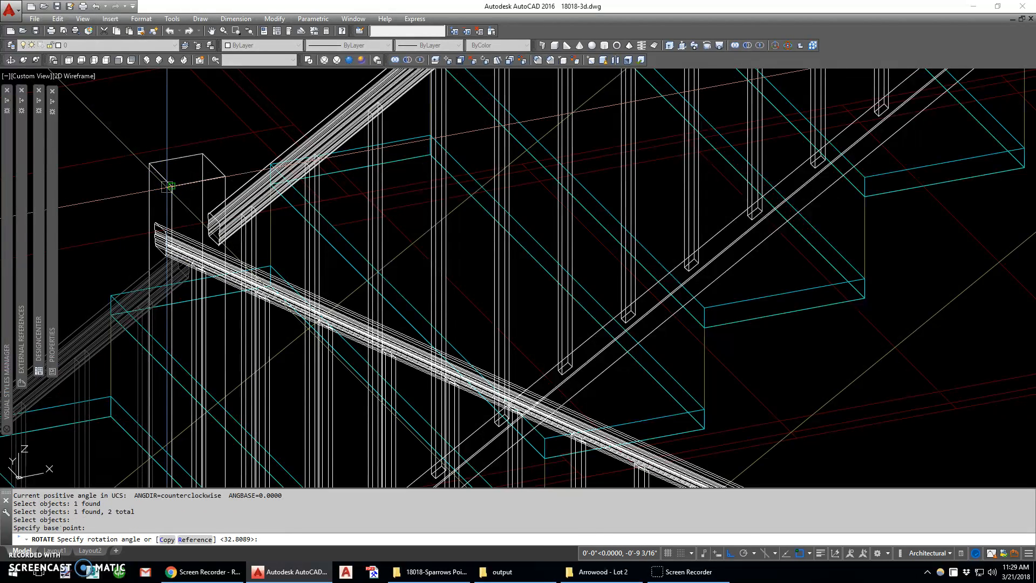
type("90")
key("Return")
scroll(173, 184, "down", 5)
middle_click_drag(185, 166, 311, 275, "shift")
middle_click_drag(342, 386, 316, 274)
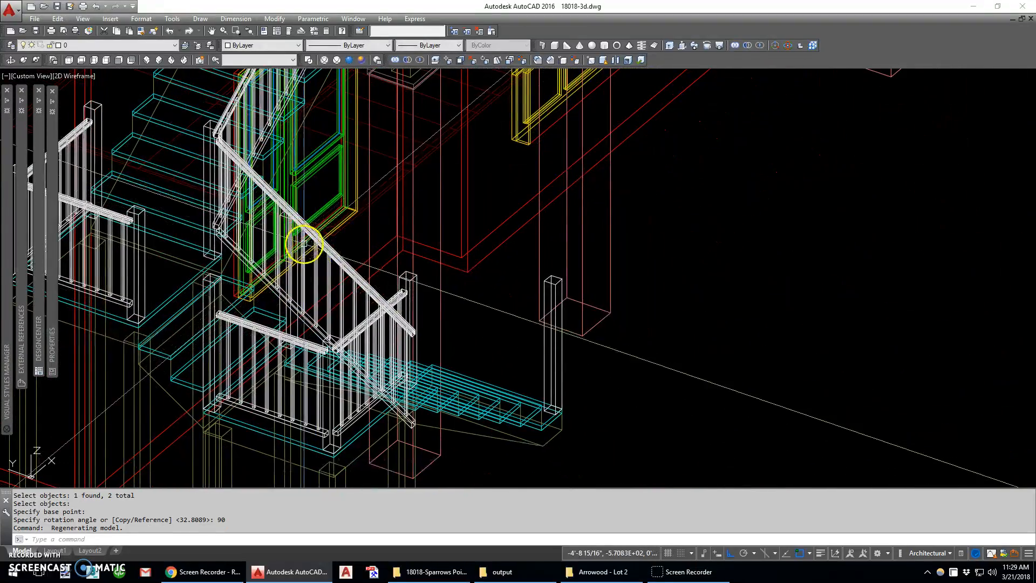
type("s")
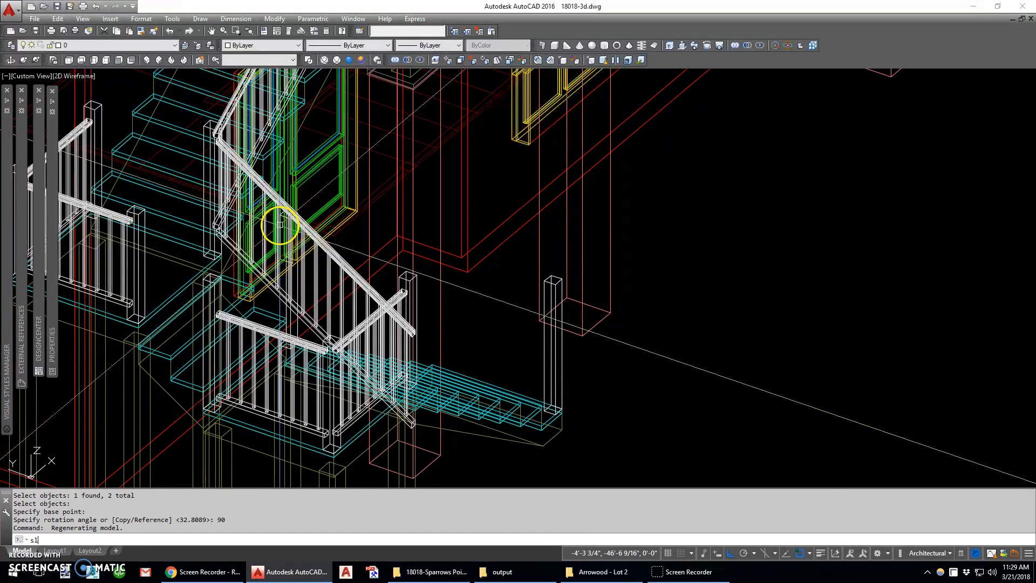
type("l")
key("Return")
key("Escape")
Isolate the layer of the rotated stair railing.
left_click(296, 213)
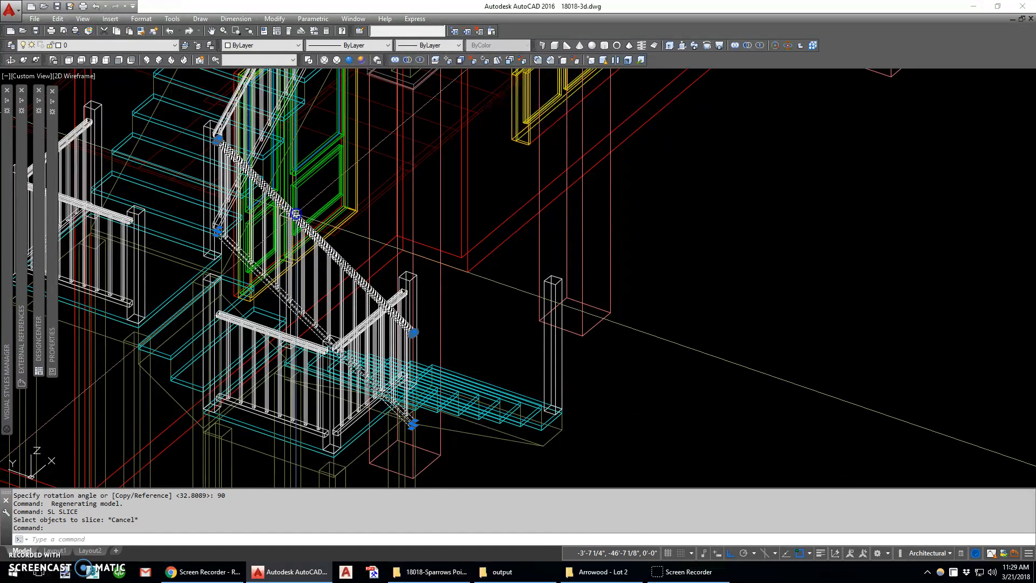
type("layiso")
key("Return")
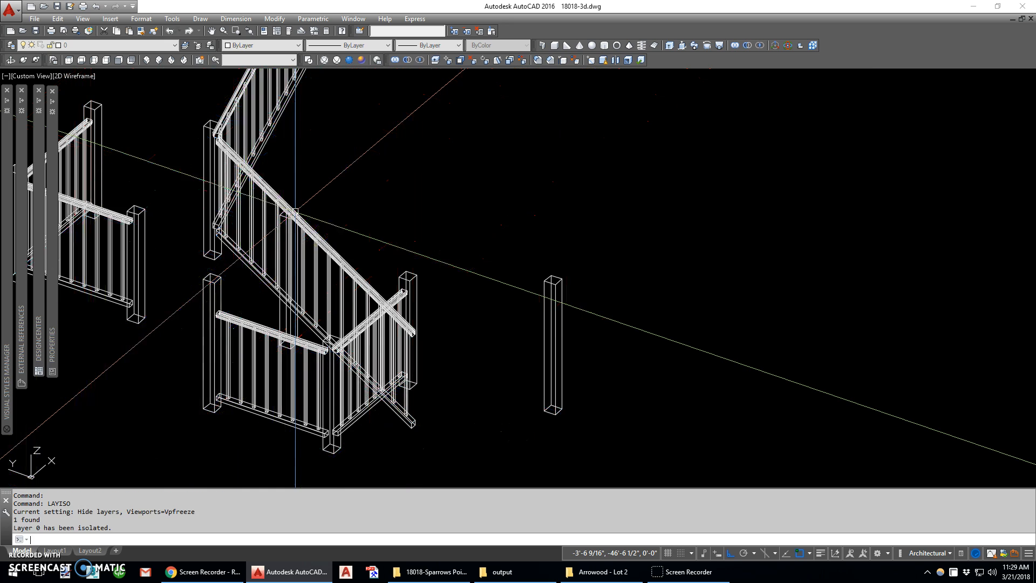
Slice the rotated rails and balusters on the ZX plane at the next post down, keeping the section next to the upper stairs.
type("sl")
key("Return")
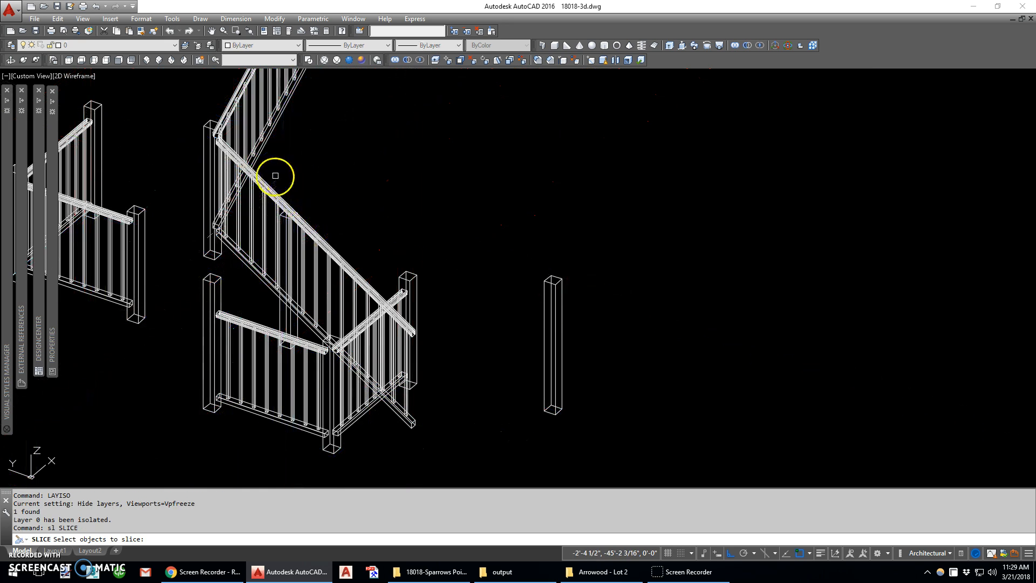
left_click(275, 178)
left_click(267, 218)
left_click(265, 219)
key("Return")
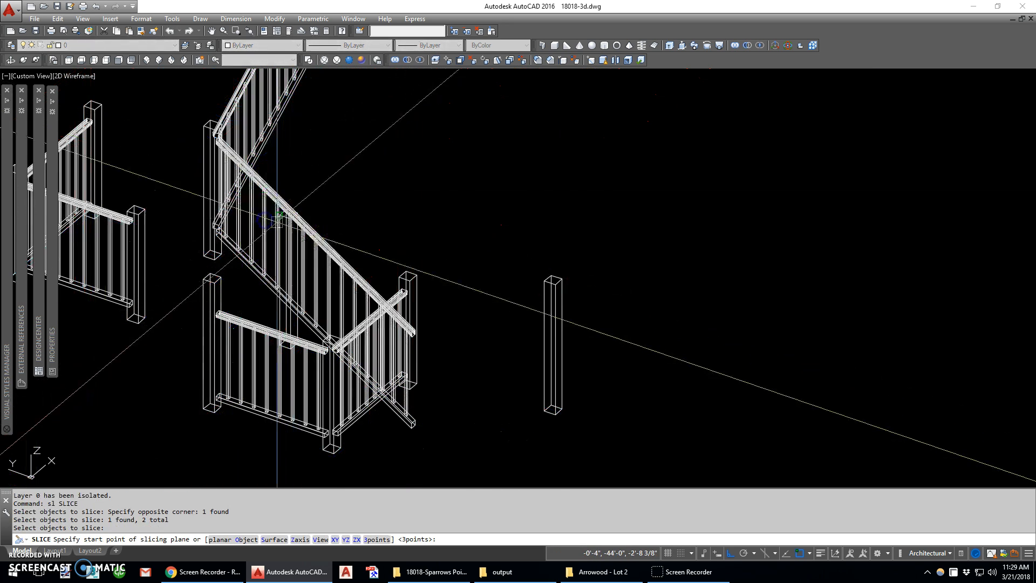
scroll(254, 196, "up", 5)
type("zx")
key("Return")
left_click(254, 196)
key("Return")
scroll(254, 196, "down", 6)
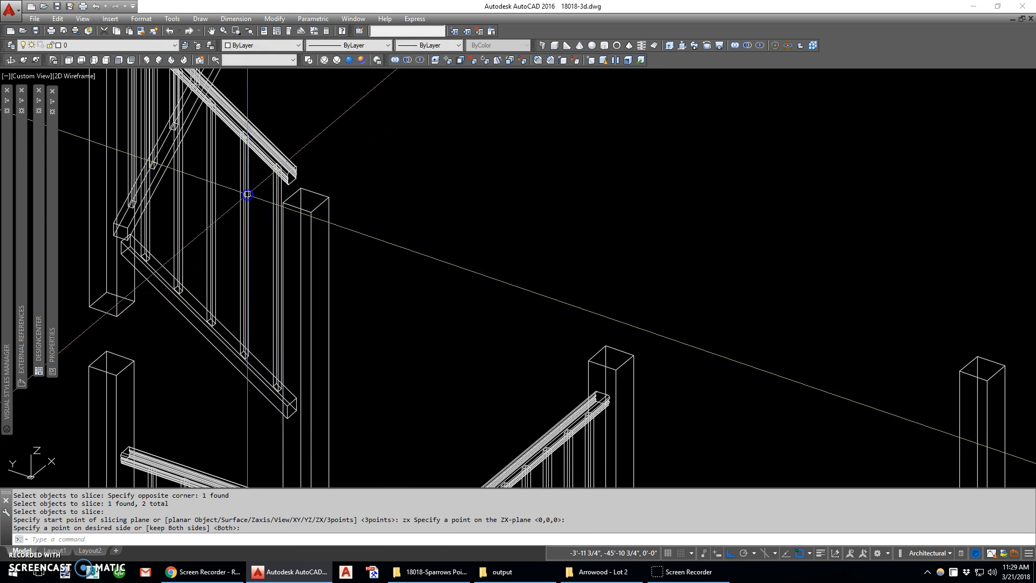
type("c")
key("Return")
left_click(262, 163)
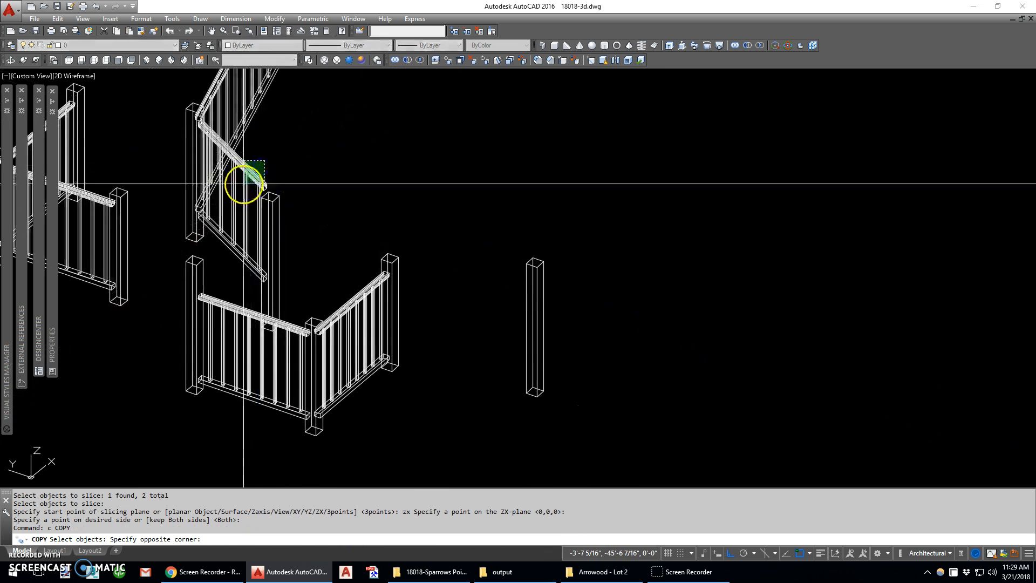
left_click(244, 185)
mouse_move(255, 220)
middle_mouse_down("shift")
mouse_move(166, 192)
mouse_move(241, 233)
middle_mouse_up("shift")
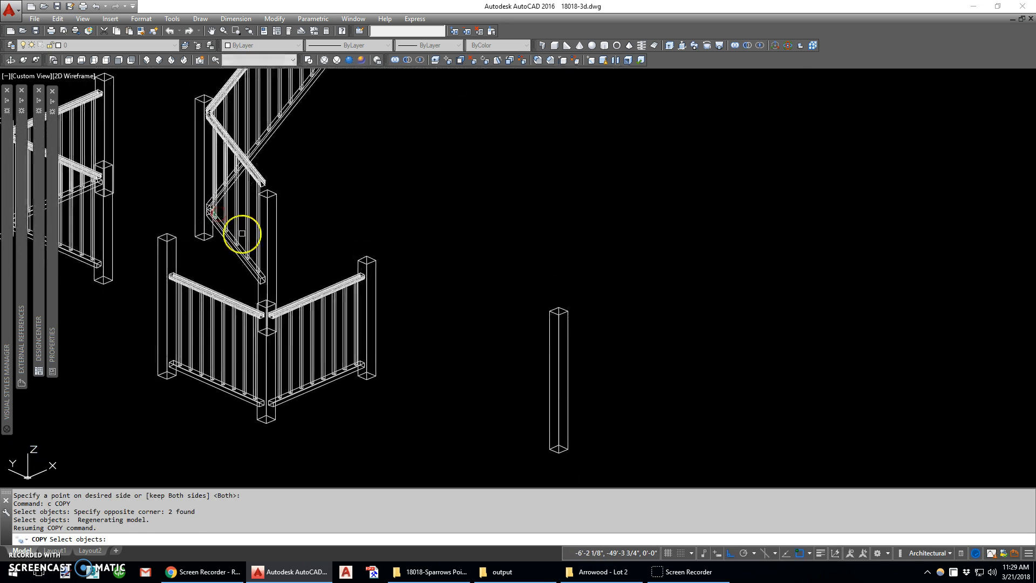
key("Escape")
Copy the short sloped railing section from post base to post base onto the opposite side of the stairs.
left_click(234, 215)
left_click(230, 240)
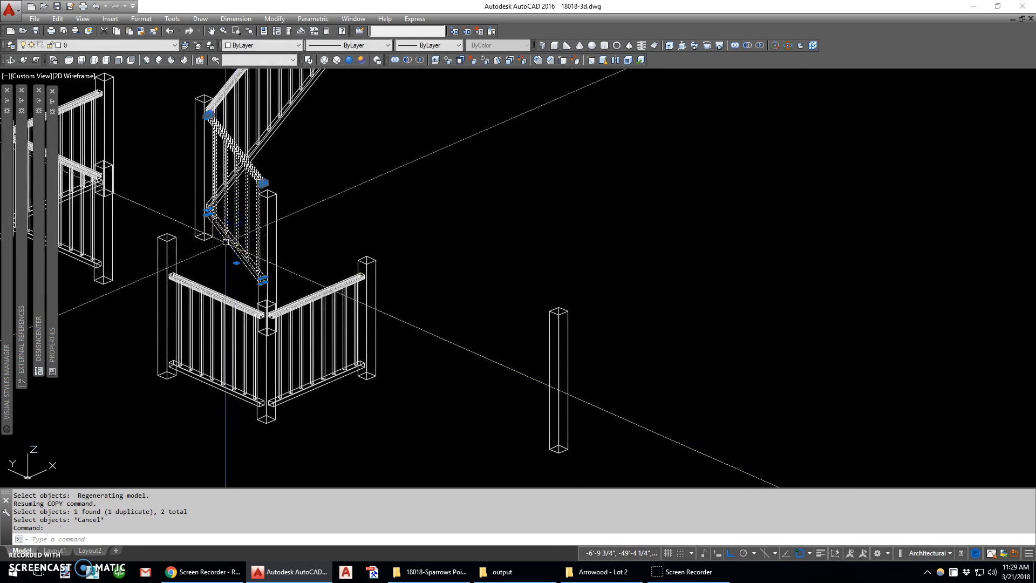
type("c")
key("Return")
left_click(206, 240)
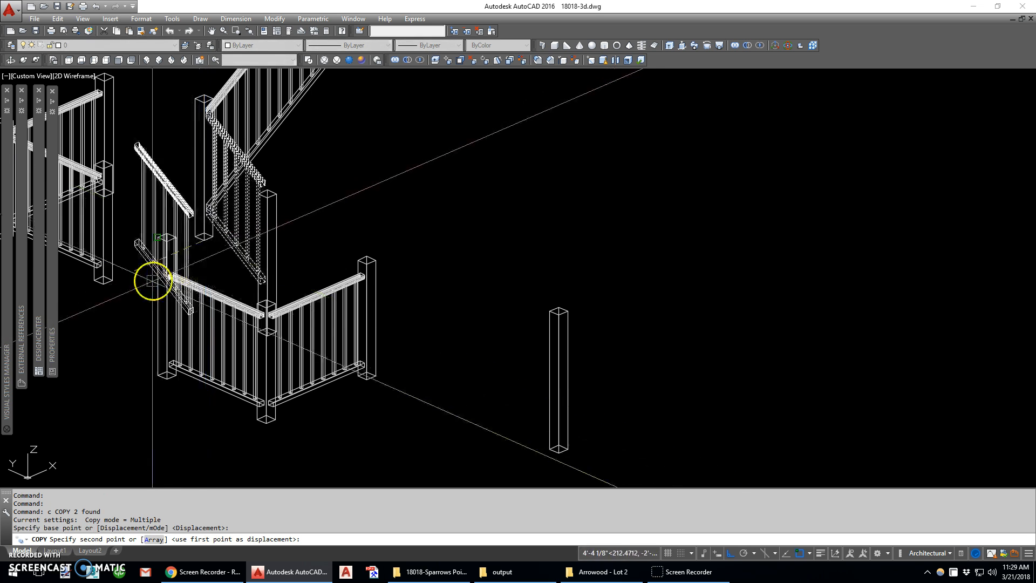
left_click(105, 284)
key("Escape")
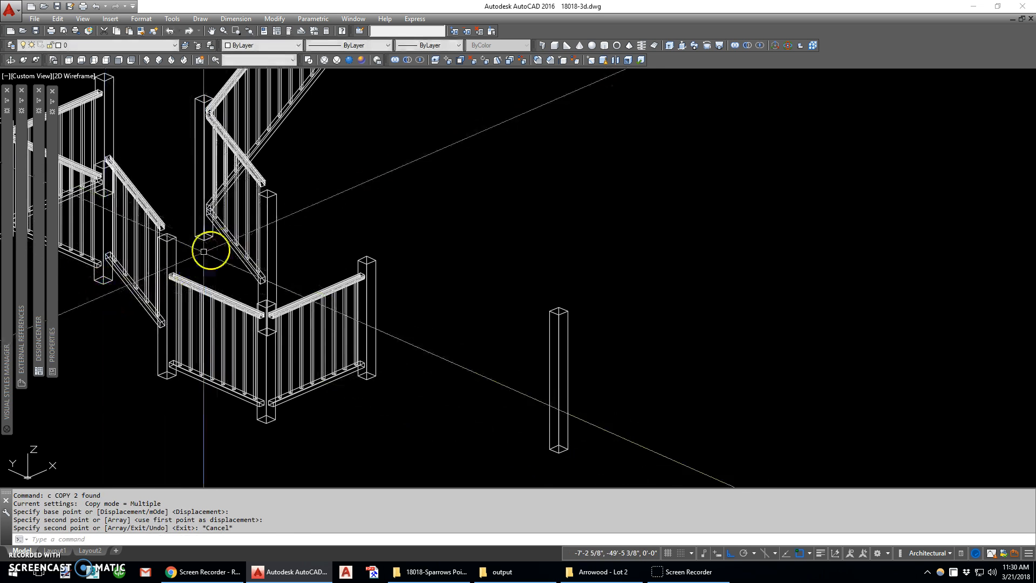
Draw a box over the top face of the post at the copied railing's lower end, reaching up to the handrail end.
middle_click_drag(166, 242, 314, 273)
middle_click_drag(351, 339, 367, 211)
scroll(366, 219, "down", 2)
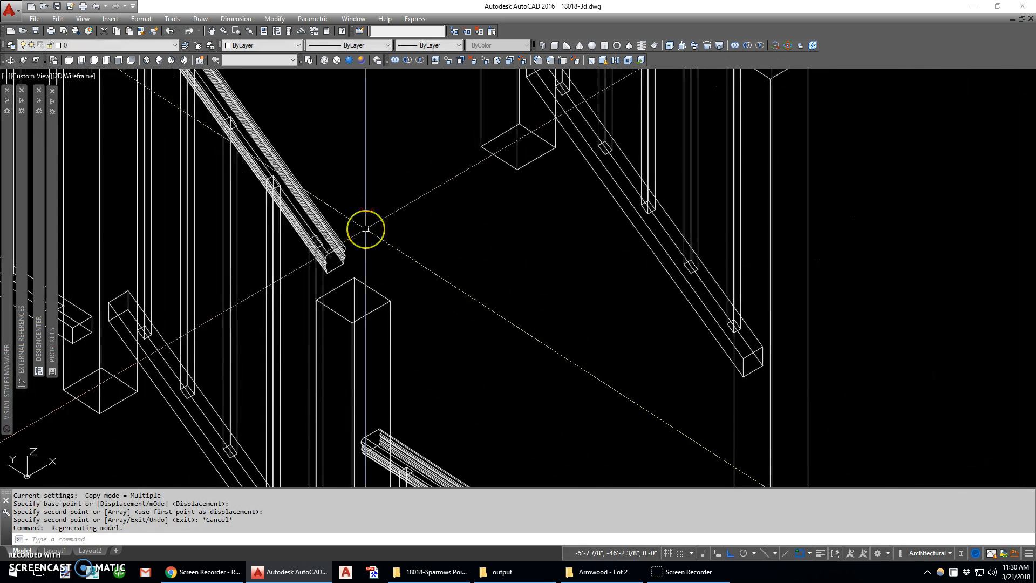
type("x")
key("Return")
left_click(381, 289)
left_click(380, 289)
scroll(335, 247, "up", 4)
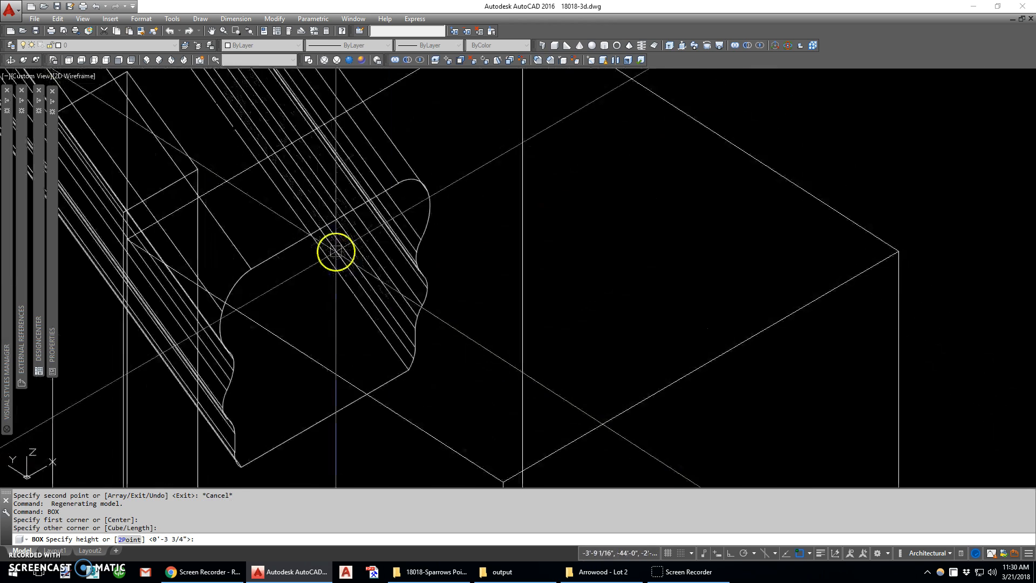
left_click(300, 237)
Extend the box on the post upward by 4".
scroll(301, 236, "down", 4)
left_click(366, 229)
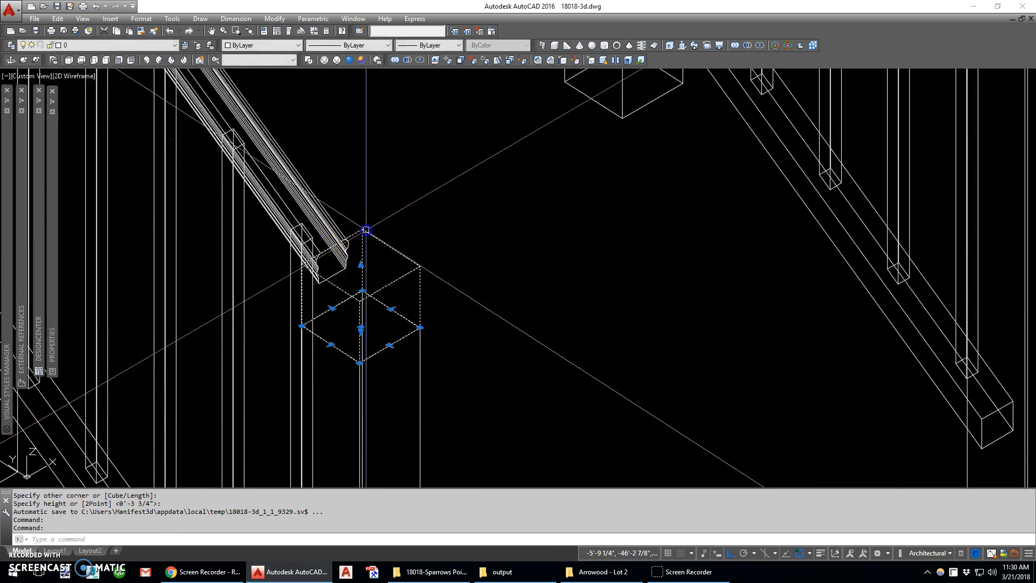
left_click(360, 265)
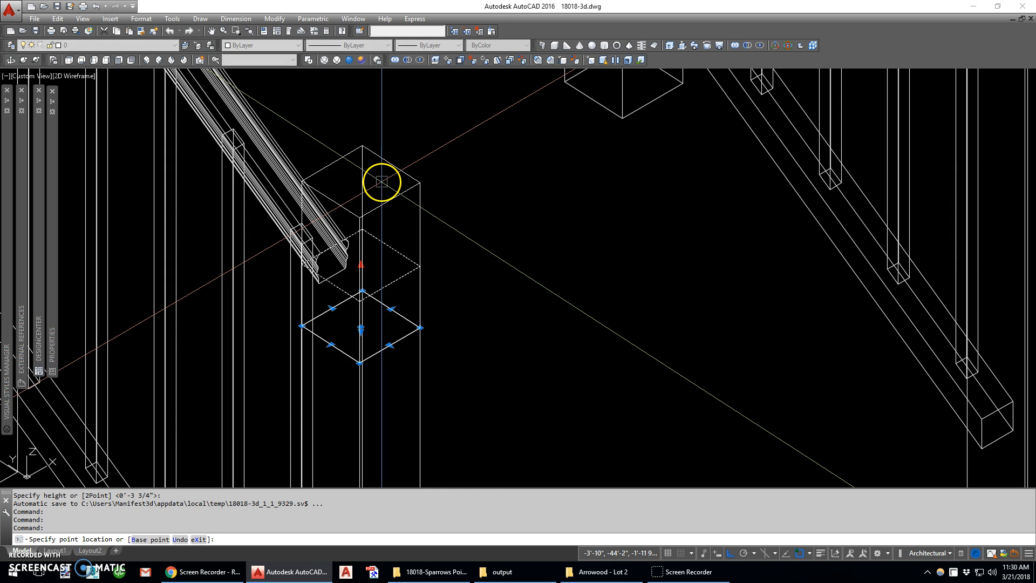
type("4")
key("Return")
Copy the post extension box onto the matching post at the lower end of the opposite railing.
scroll(367, 189, "down", 5)
type("c")
key("Return")
left_click(325, 287)
left_click(487, 193)
key("Escape")
Union each extension box with the post beneath it, one post at a time.
type("uni")
key("Return")
left_click(487, 186)
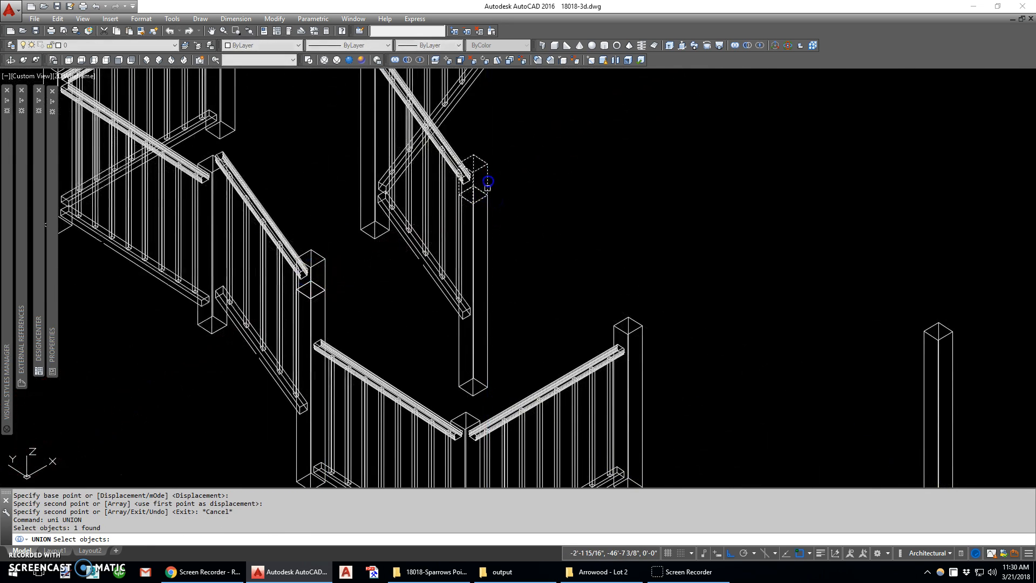
left_click(326, 263)
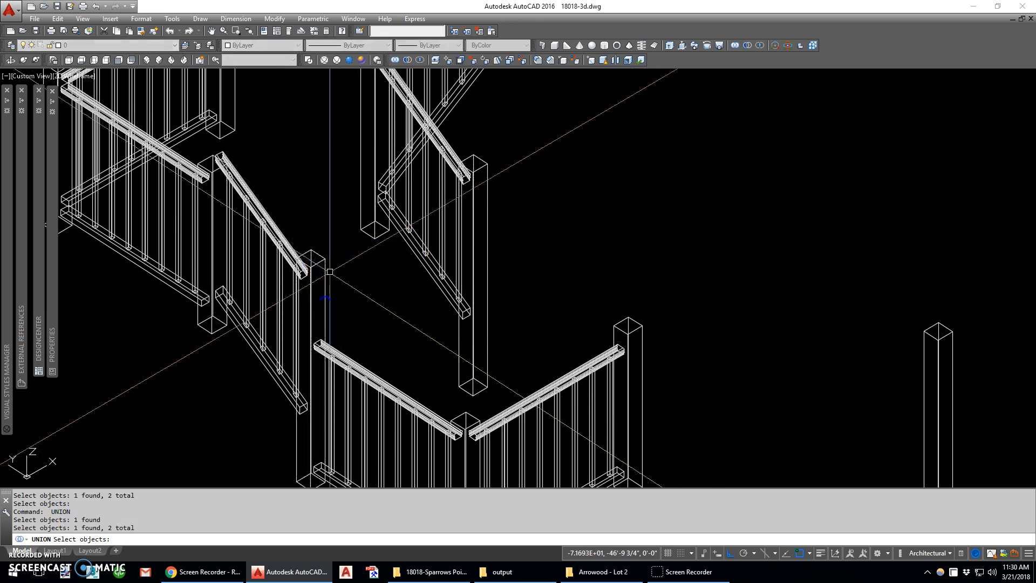
scroll(330, 272, "down", 5)
middle_click_drag(393, 261, 423, 208, "shift")
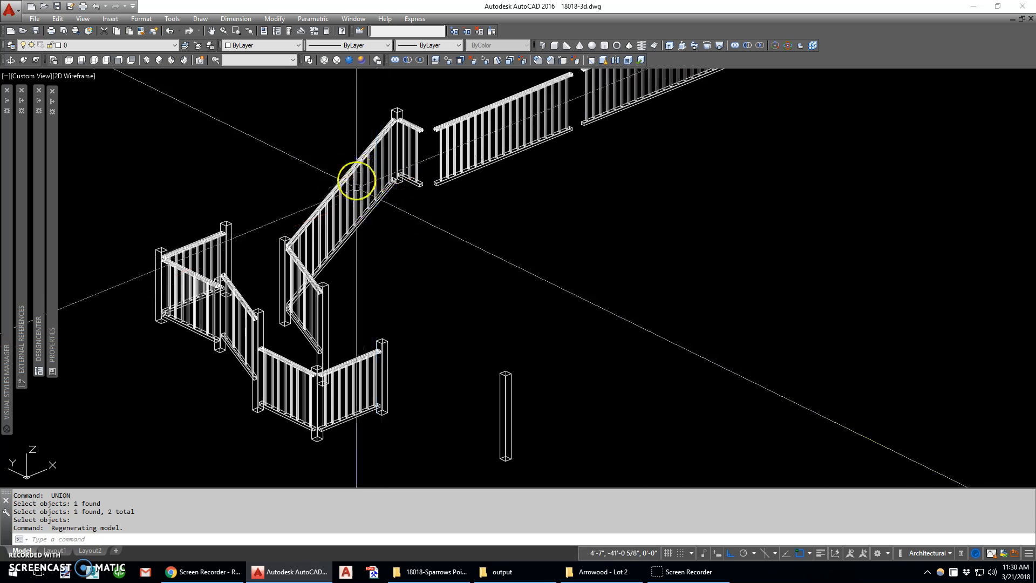
middle_click_drag(326, 334, 326, 366, "shift")
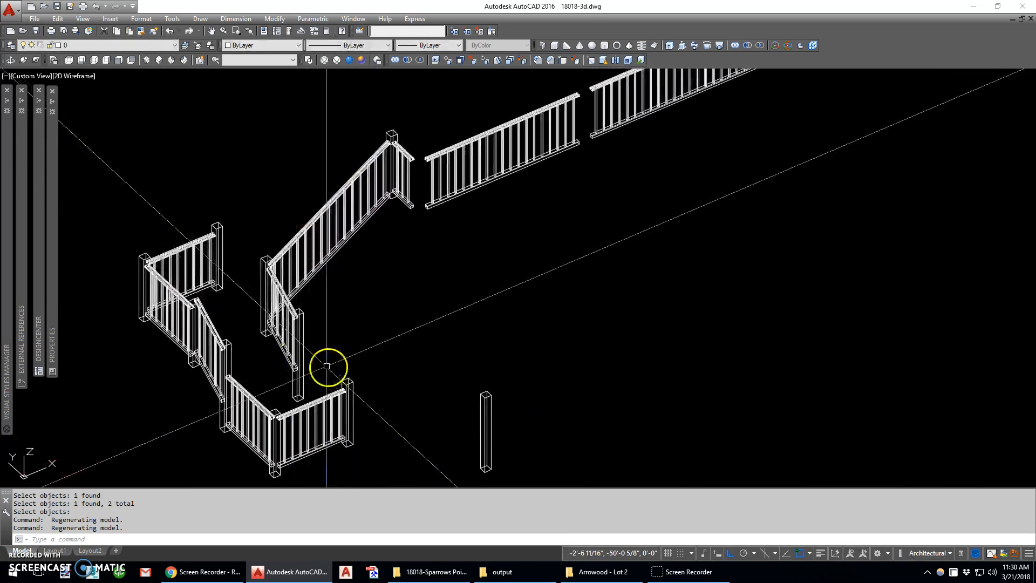
type("la")
key("Return")
type("on")
key("Return")
type("*")
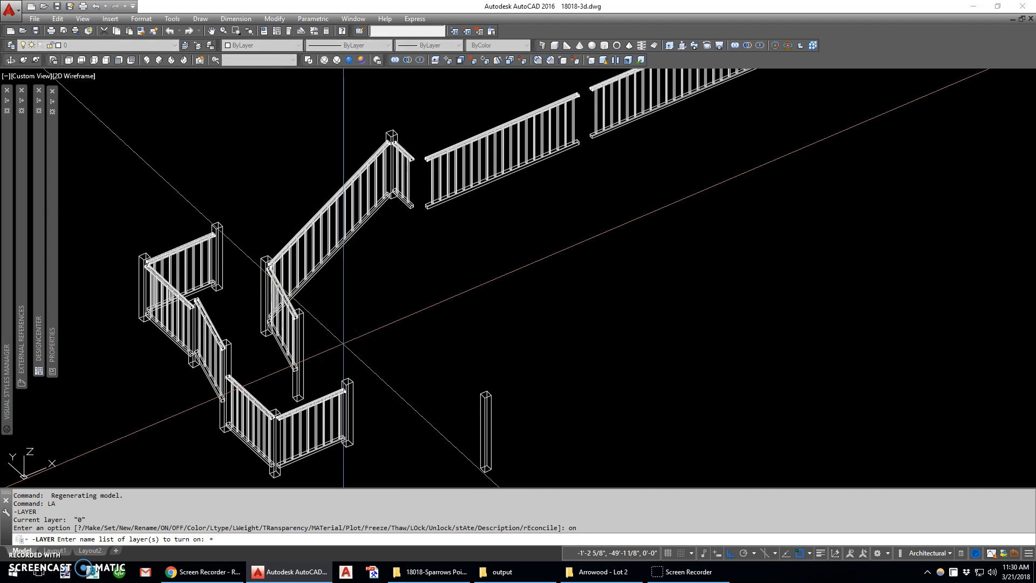
key("Escape")
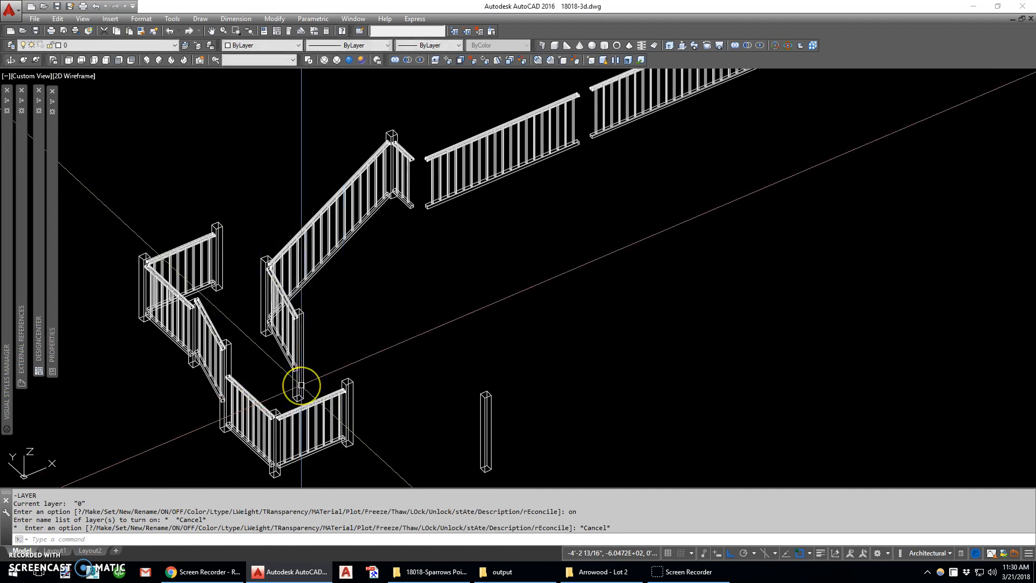
Turn on all layers of the drawing by entering * as the layer name list.
type("la")
key("Return")
type("on")
key("Return")
type("*")
key("Return")
key("Return")
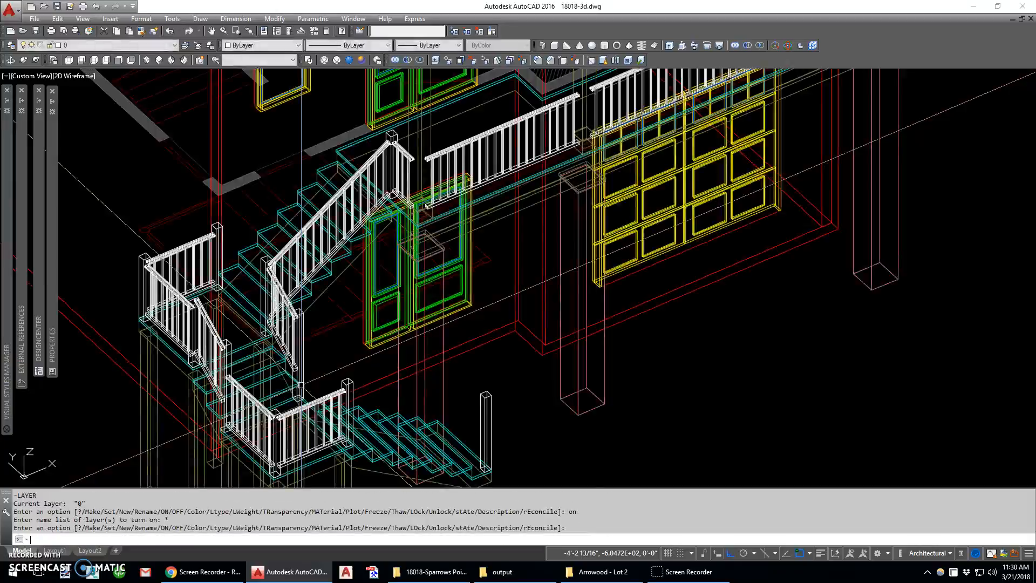
Measure the distance from the end of the upper deck railing's handrail down to the deck corner.
middle_click_drag(321, 392, 340, 377, "shift")
scroll(342, 378, "up", 5)
scroll(342, 378, "down", 4)
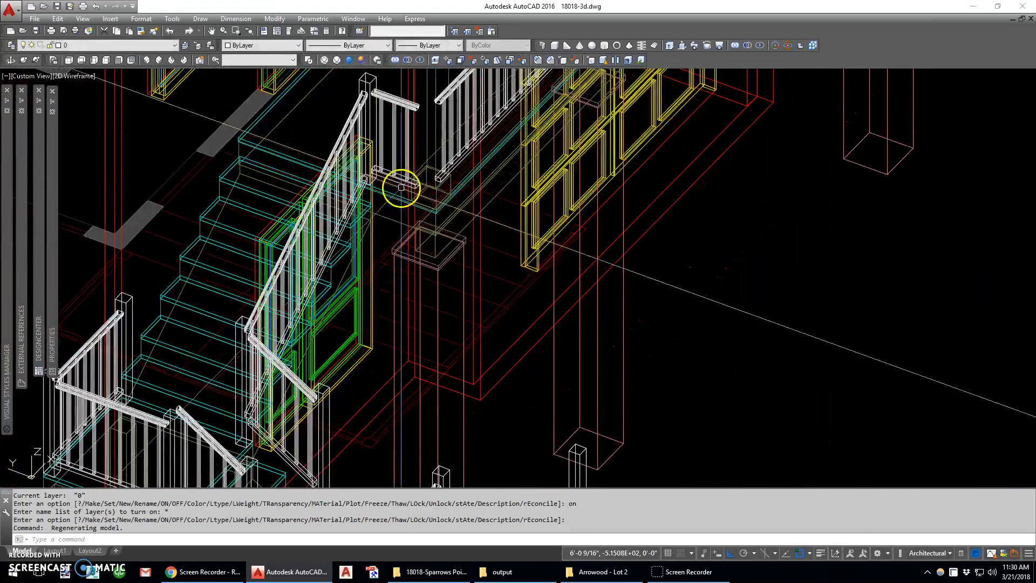
scroll(349, 258, "down", 2)
type("di")
key("Return")
scroll(386, 172, "up", 6)
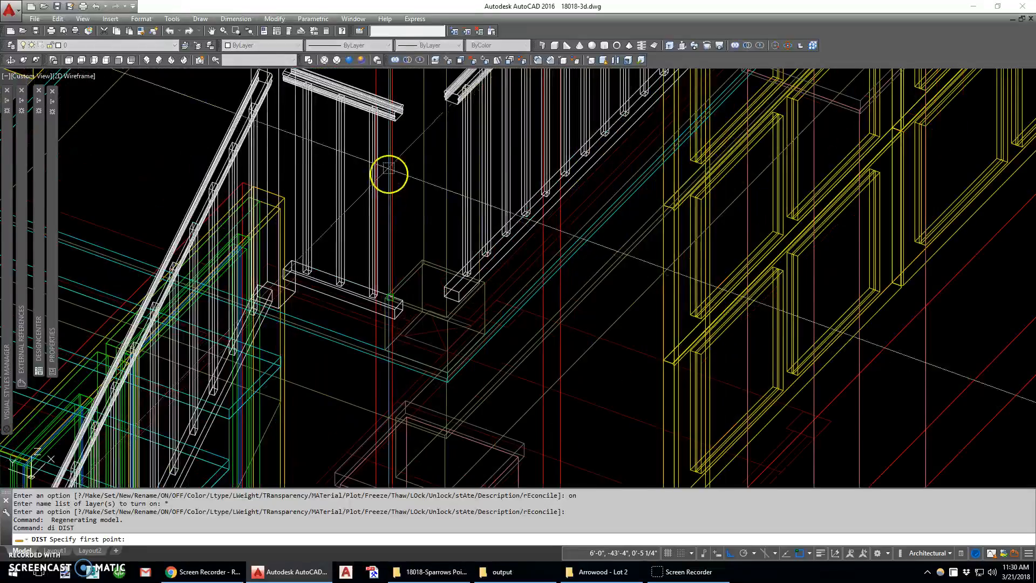
scroll(408, 102, "up", 4)
left_click(387, 89)
scroll(387, 89, "down", 3)
scroll(393, 370, "up", 8)
left_click(486, 351)
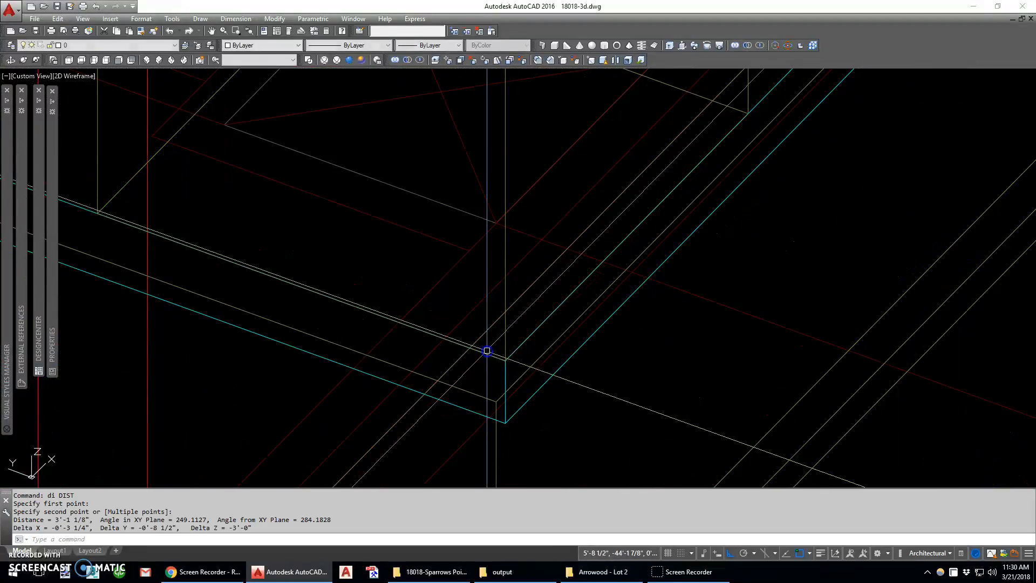
Measure the height from the short flight handrail's upper end down to the landing at the post base.
scroll(410, 305, "down", 10)
scroll(377, 366, "up", 6)
middle_click_drag(366, 365, 365, 365, "shift")
scroll(323, 212, "up", 8)
key("Return")
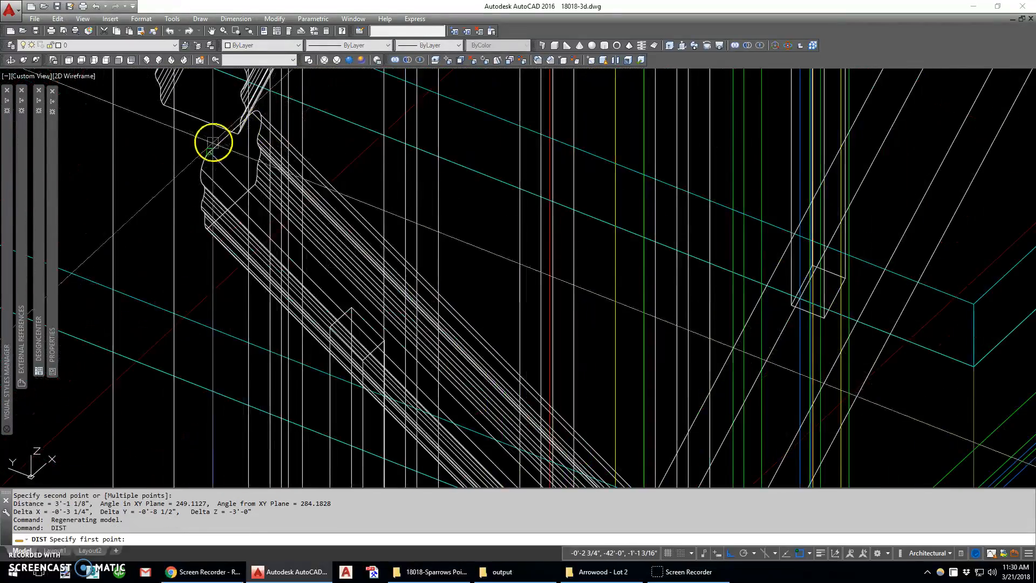
left_click(244, 120)
scroll(245, 120, "down", 2)
left_click(237, 406)
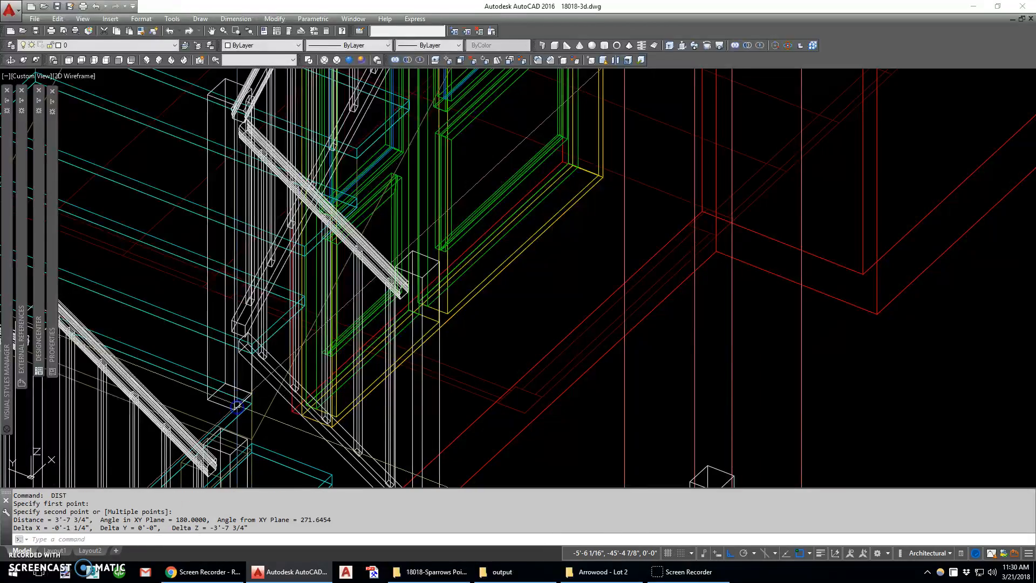
Move the short flight's house-side rails and balusters straight down, using the step corners at a riser as reference points.
scroll(291, 327, "down", 4)
middle_click_drag(323, 356, 300, 295)
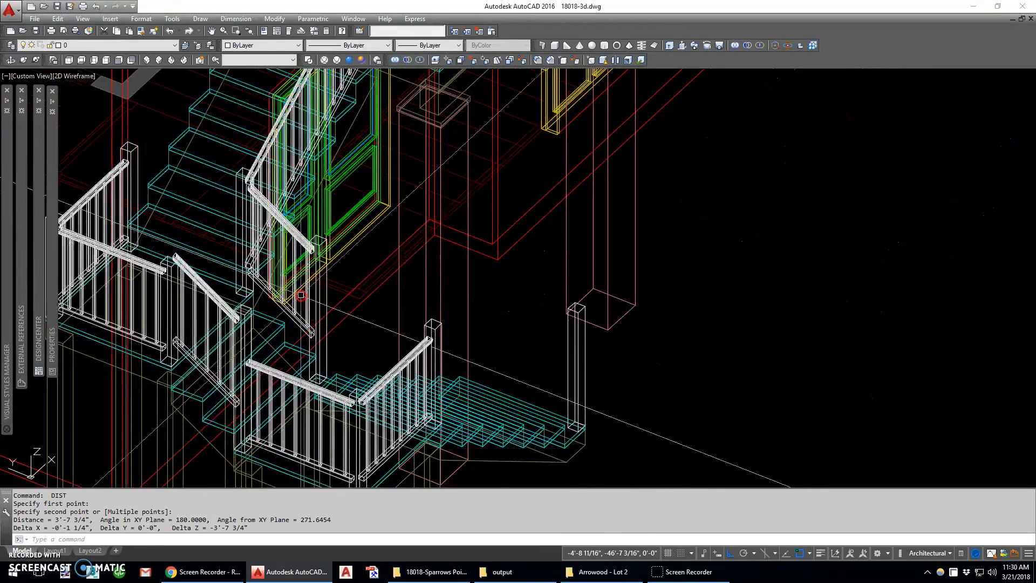
type("m")
key("Return")
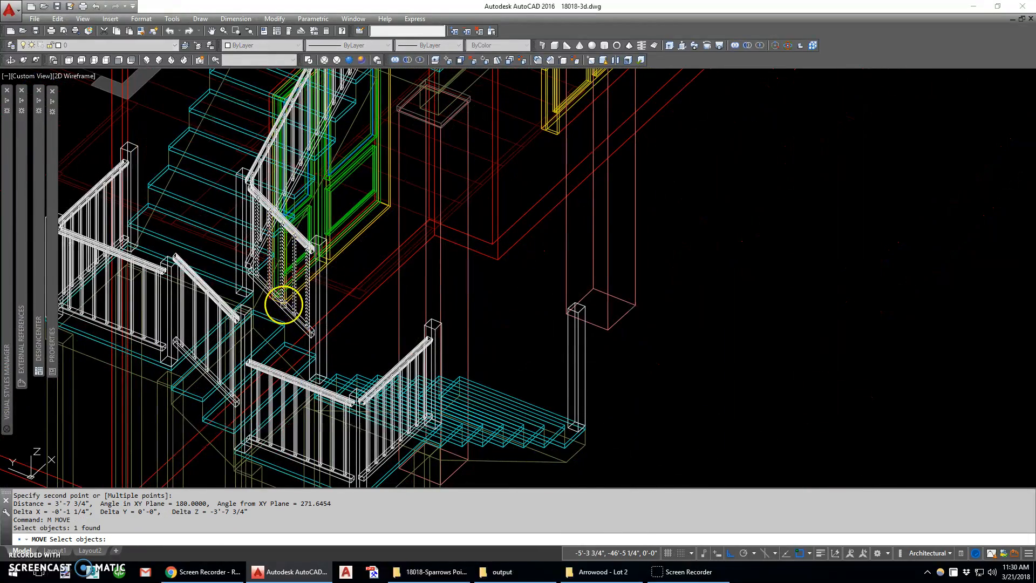
scroll(294, 339, "up", 5)
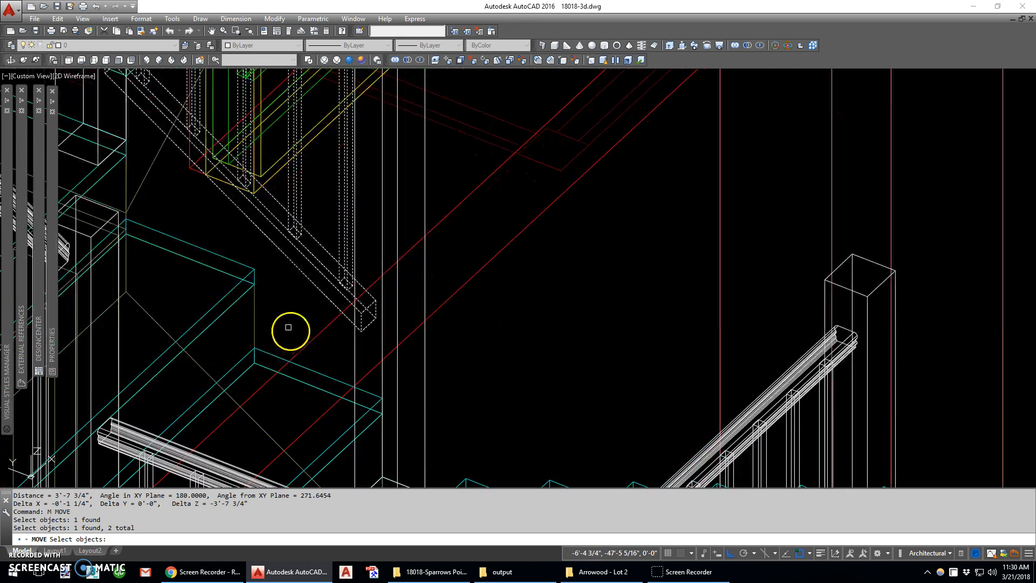
left_click(253, 271)
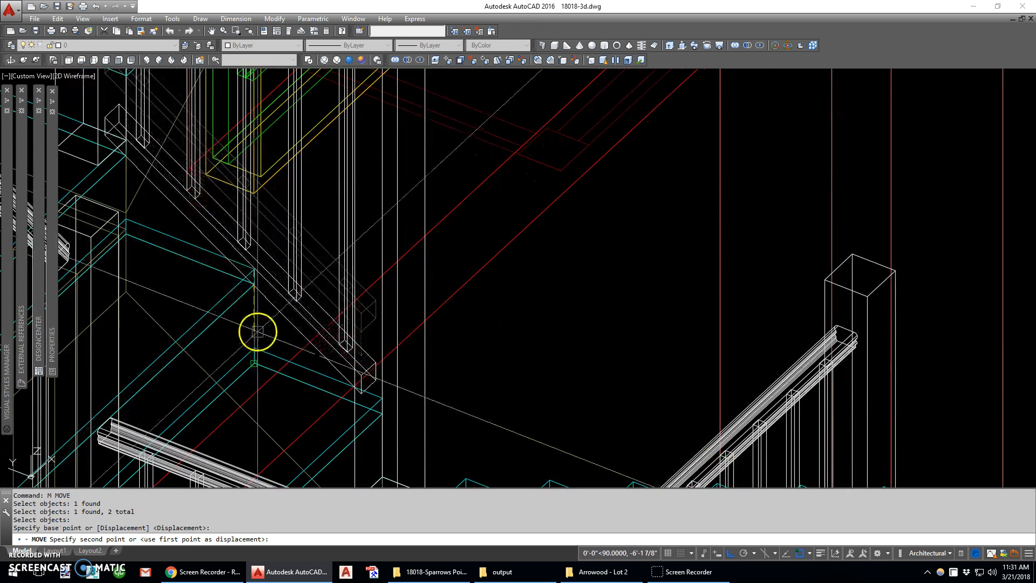
left_click(259, 343)
scroll(263, 337, "down", 5)
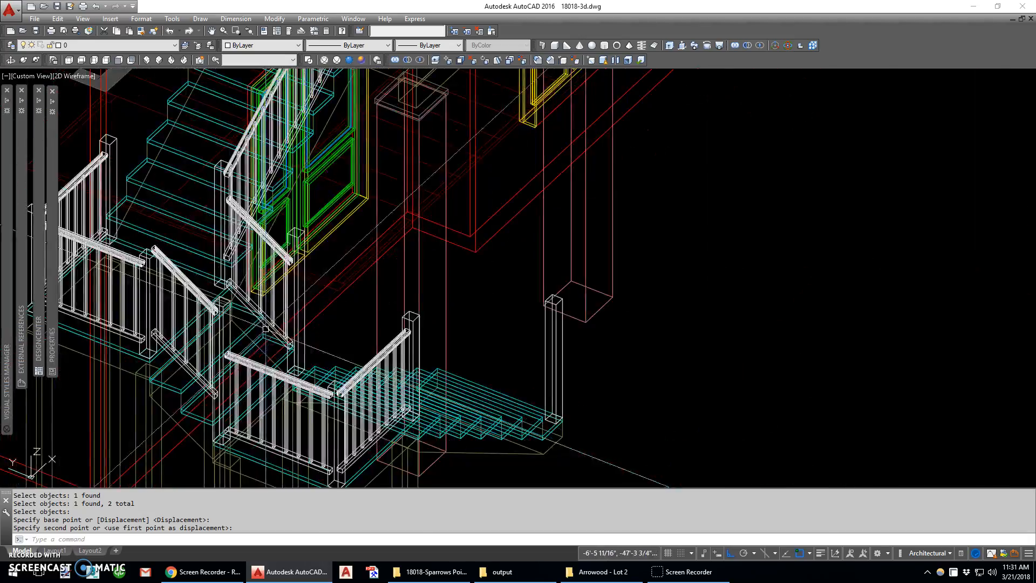
Erase the outer railing on the opposite side of the short flight.
middle_click_drag(239, 211, 221, 234, "shift")
left_click_drag(221, 233, 270, 259, "shift")
left_click(220, 274)
type("e")
key("space")
Copy the lowered short-flight railing and balusters to the opposite side of the flight, from landing corner to landing corner.
middle_click_drag(296, 267, 270, 294, "shift")
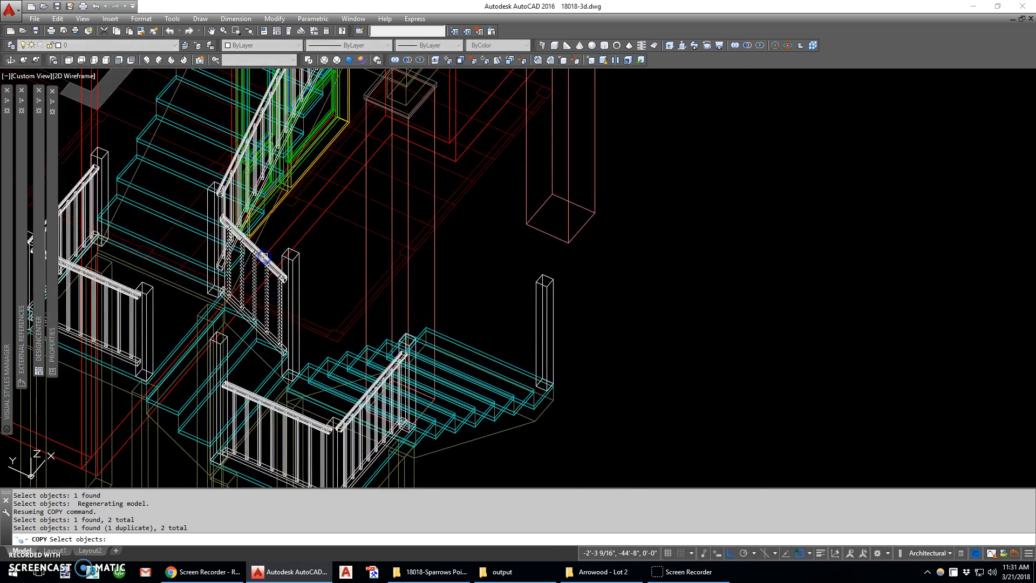
scroll(264, 257, "up", 3)
key("Escape")
key("space")
scroll(238, 264, "down", 3)
key("space")
scroll(237, 258, "up", 4)
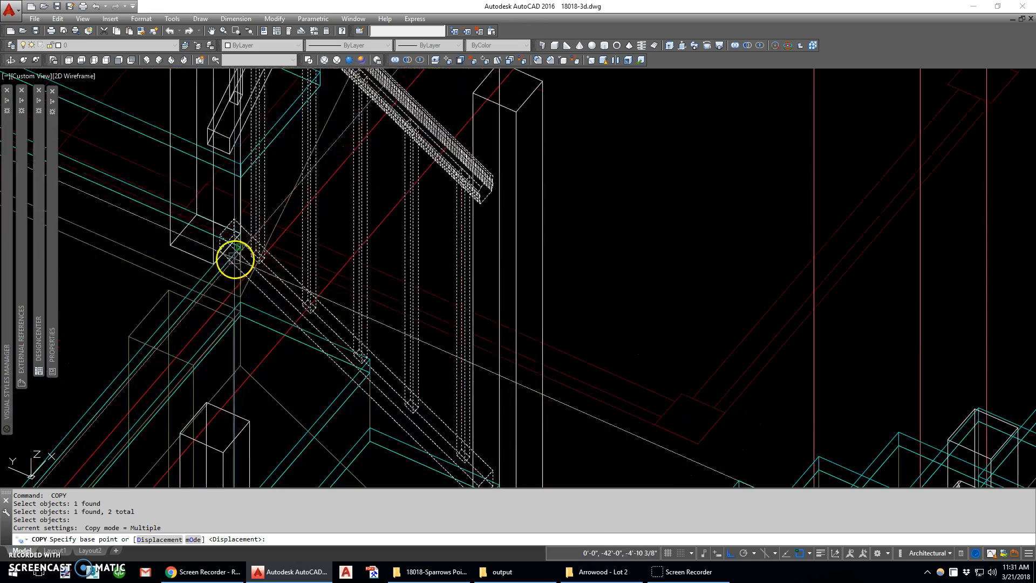
left_click(236, 259)
scroll(224, 254, "down", 4)
scroll(201, 290, "up", 5)
left_click(195, 250)
scroll(192, 258, "down", 5)
key("Escape")
Copy the long upper flight's rails and balusters from a tread corner to the landing corner at the top of the lowest flight.
middle_click_drag(330, 270, 281, 200, "shift")
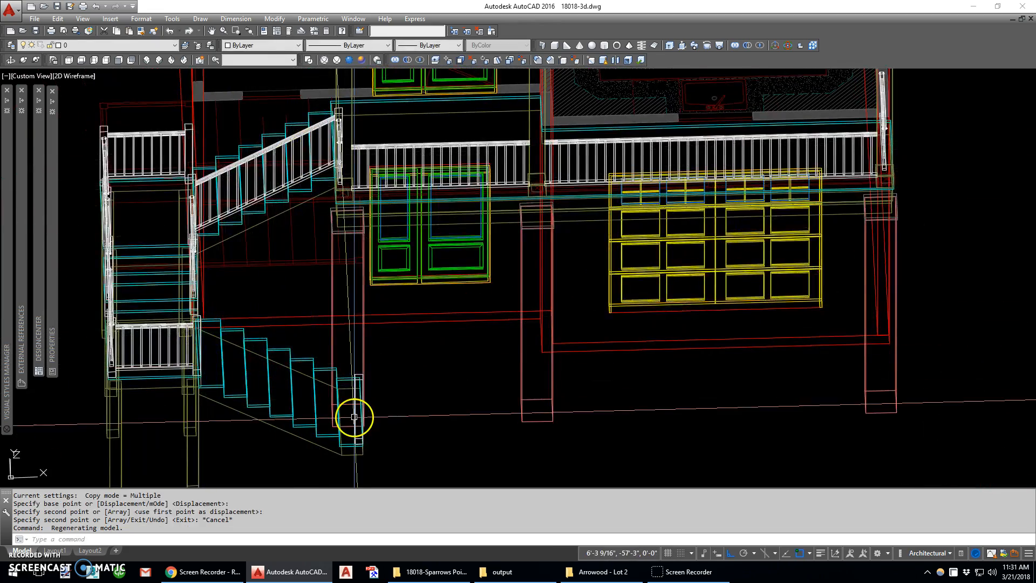
middle_click_drag(353, 428, 392, 416, "shift")
key("Escape")
scroll(332, 237, "up", 6)
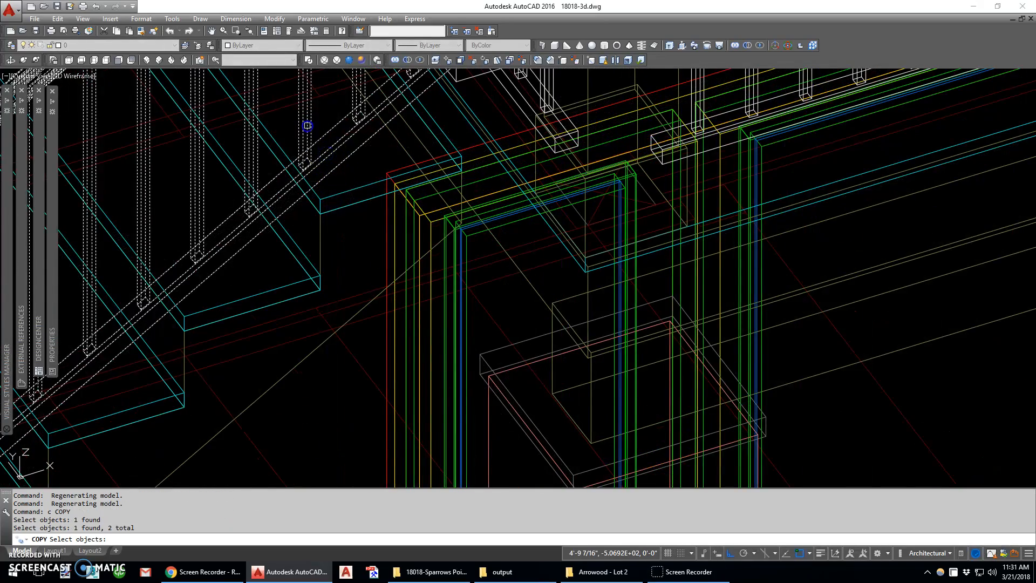
left_click(322, 199)
scroll(327, 174, "down", 6)
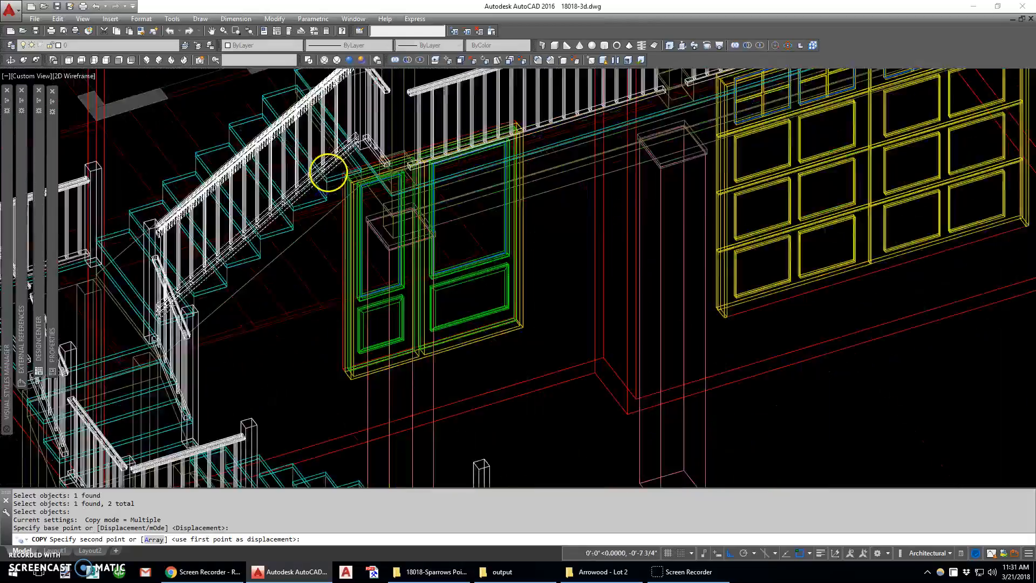
middle_click_drag(368, 258, 262, 259, "shift")
scroll(712, 200, "up", 5)
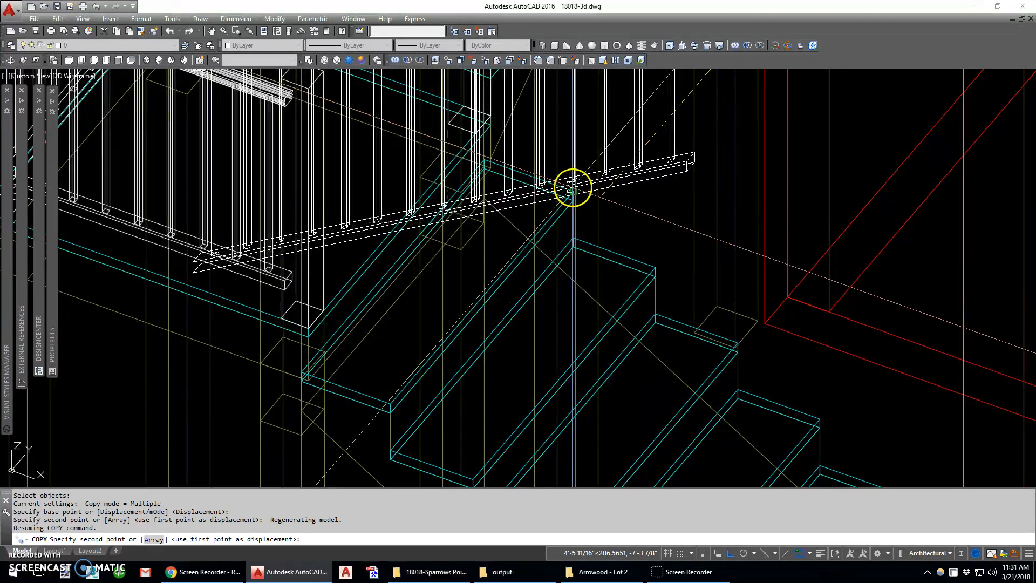
left_click(573, 187)
key("Escape")
Rotate the copied railing and balusters 180° about the landing corner at the top of the lowest flight.
type("rt")
key("Return")
left_click(589, 169)
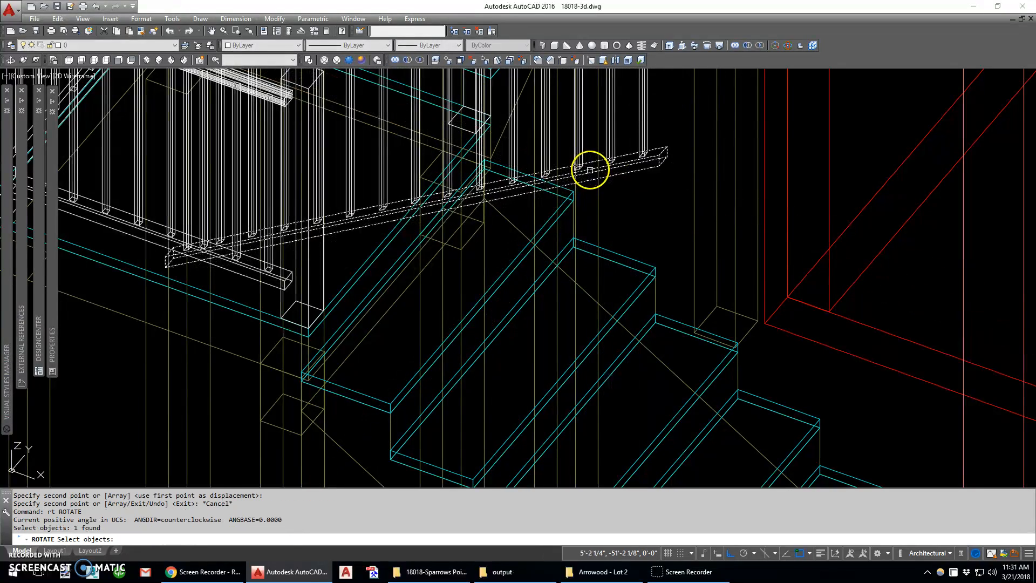
left_click(581, 157)
left_click(575, 192)
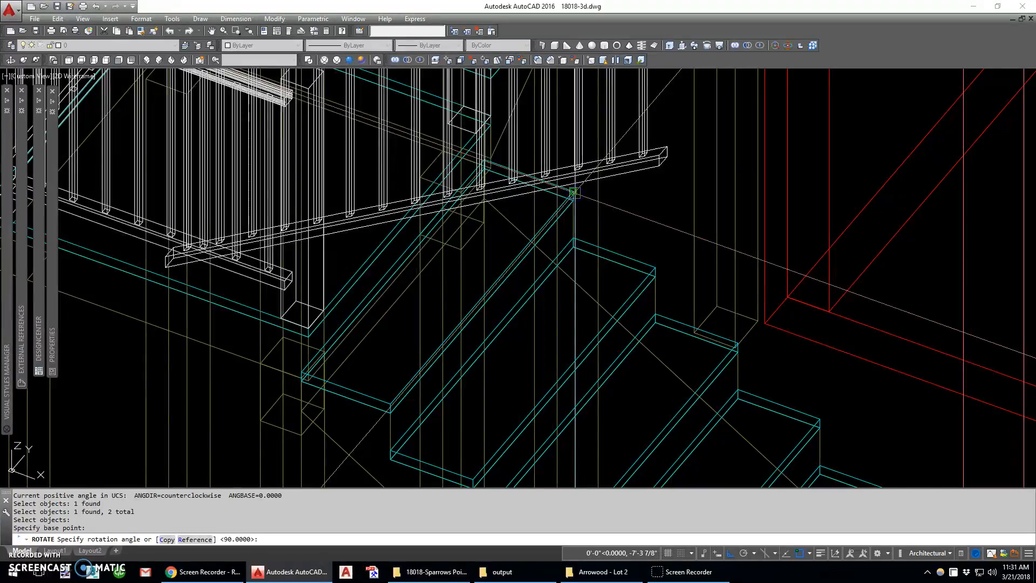
type("180")
key("Return")
scroll(496, 175, "down", 5)
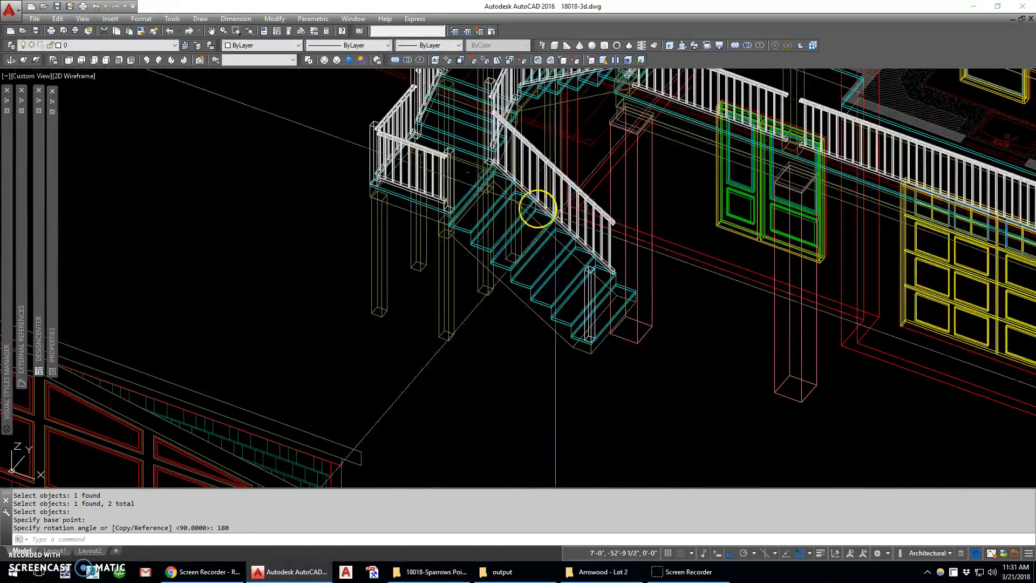
Switch the model view to the Realistic visual style and frame the lowest flight's railing.
middle_click_drag(608, 236, 672, 208, "shift")
left_click(400, 58)
left_click(349, 60)
middle_click_drag(590, 358, 612, 259, "shift")
scroll(570, 245, "up", 5)
scroll(571, 246, "down", 3)
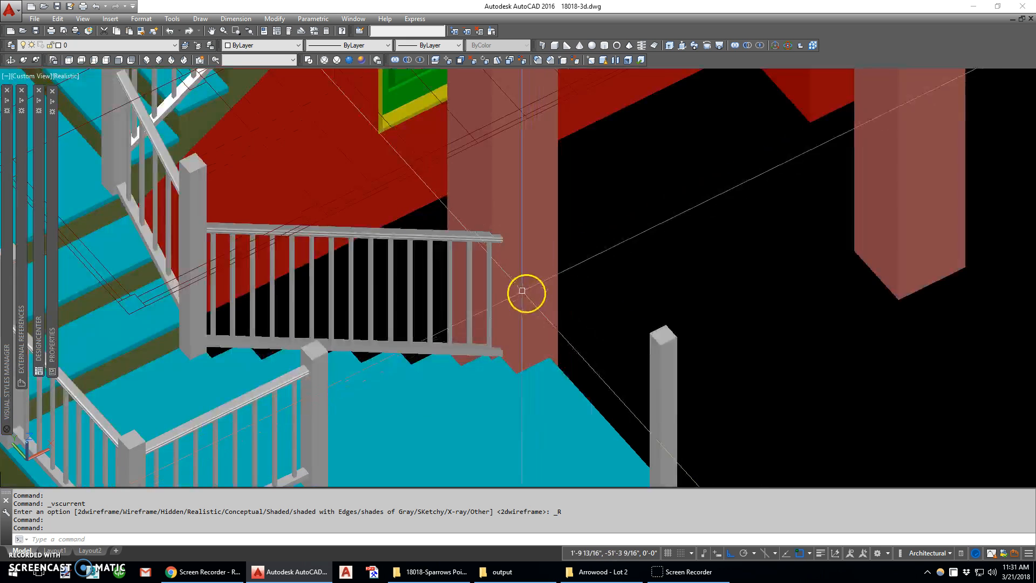
Slice the lowest flight's rotated railing with a YZ plane, keeping the portion on the upper landing's side.
type("sl")
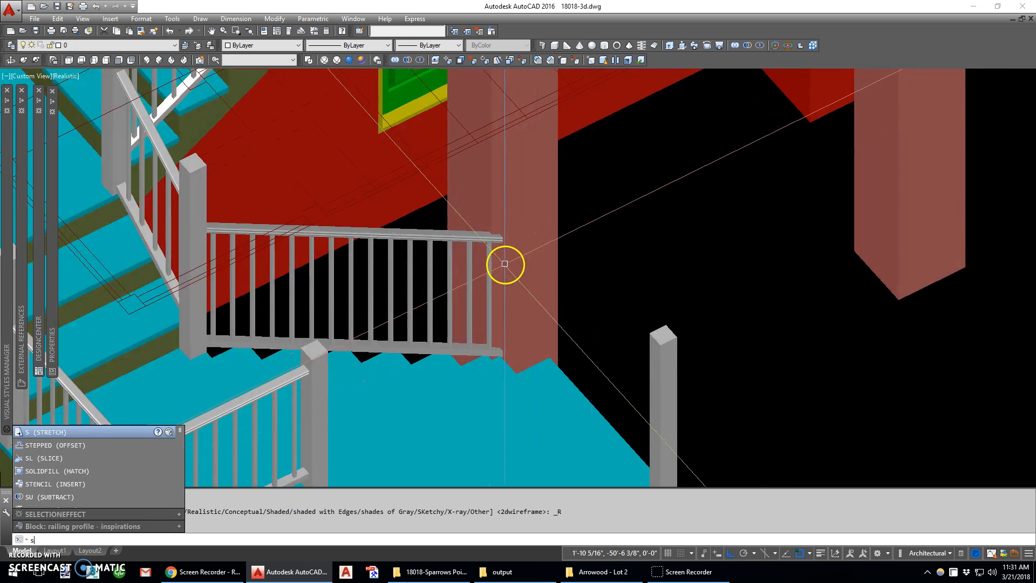
key("Return")
left_click(435, 260)
left_click(426, 234)
key("Return")
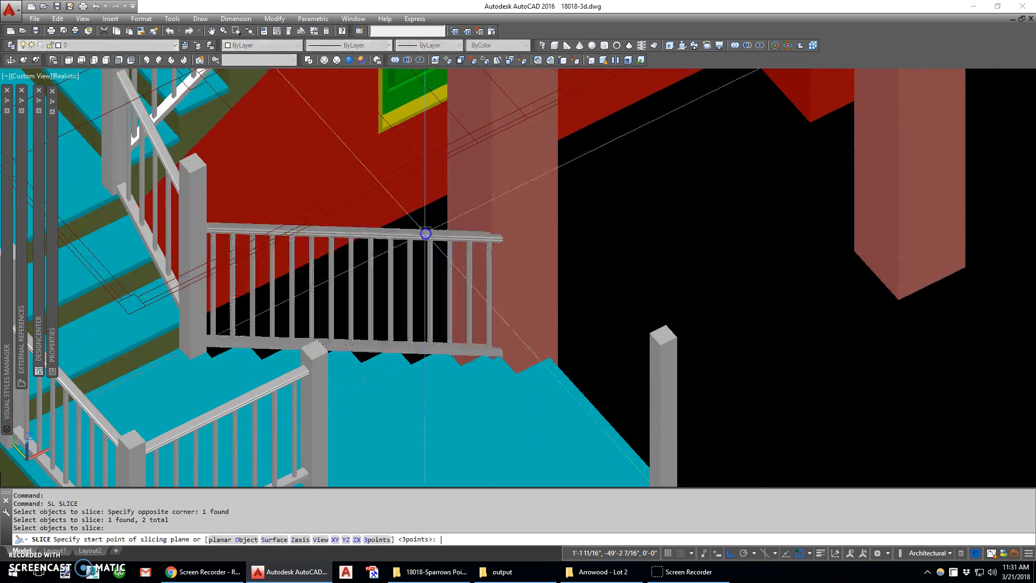
type("yz")
scroll(446, 219, "up", 2)
key("Return")
left_click(442, 215)
scroll(437, 226, "down", 3)
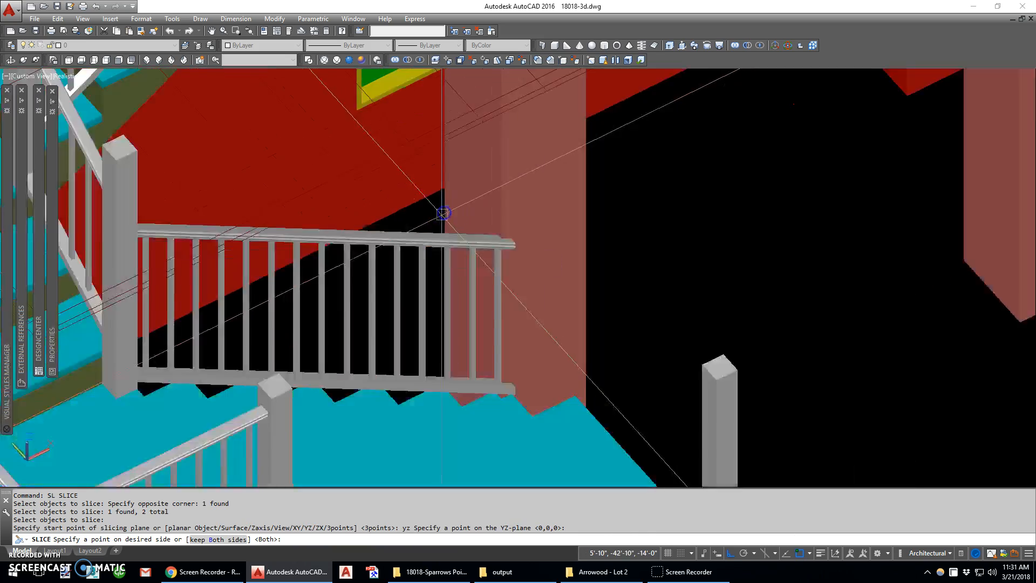
left_click(429, 248)
Copy the lowest flight's rails and balusters to the opposite side of the stairs, using the landing corners as reference points.
scroll(488, 248, "down", 3)
middle_click_drag(492, 243, 400, 252, "shift")
middle_click_drag(419, 315, 424, 270)
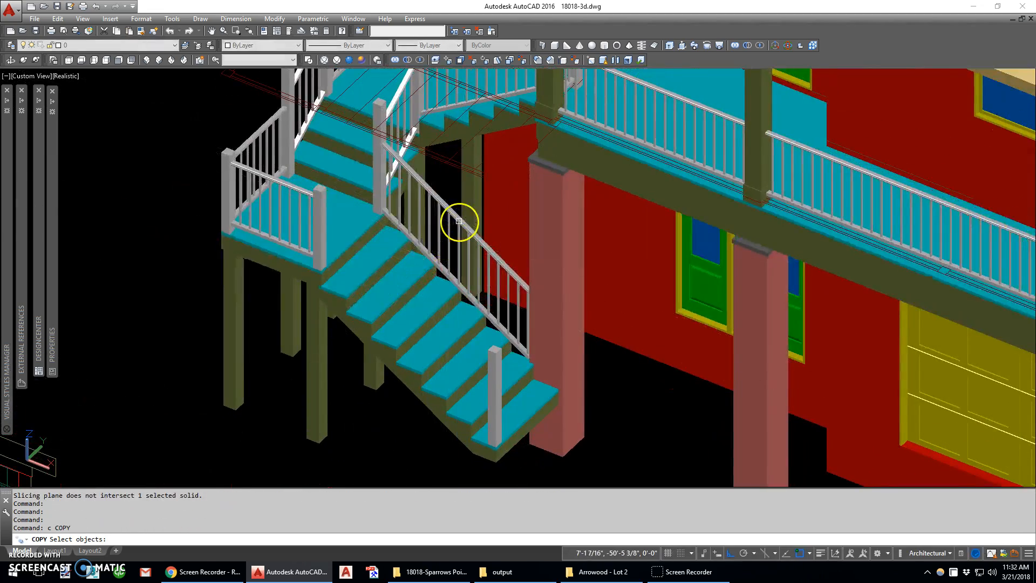
scroll(395, 222, "up", 5)
key("Return")
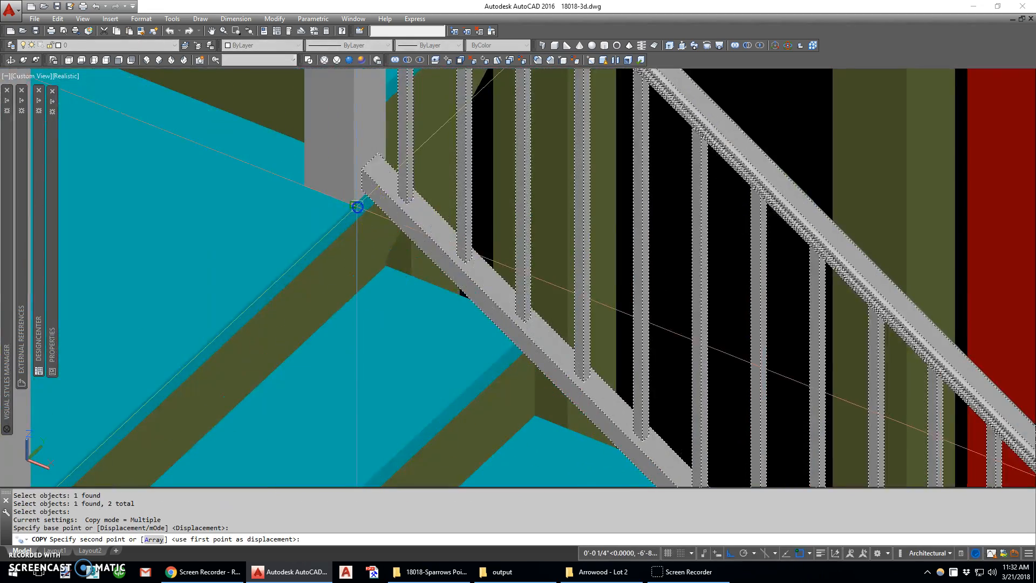
scroll(356, 207, "down", 4)
scroll(363, 228, "up", 3)
left_click(299, 272)
scroll(303, 269, "down", 5)
key("Escape")
scroll(460, 349, "up", 2)
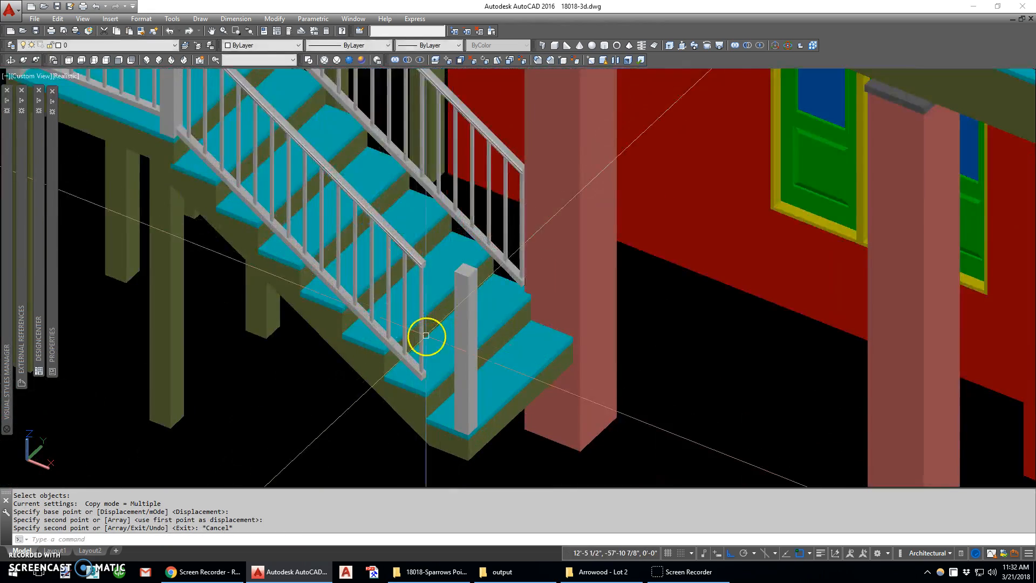
type("c")
key("Return")
left_click(410, 264)
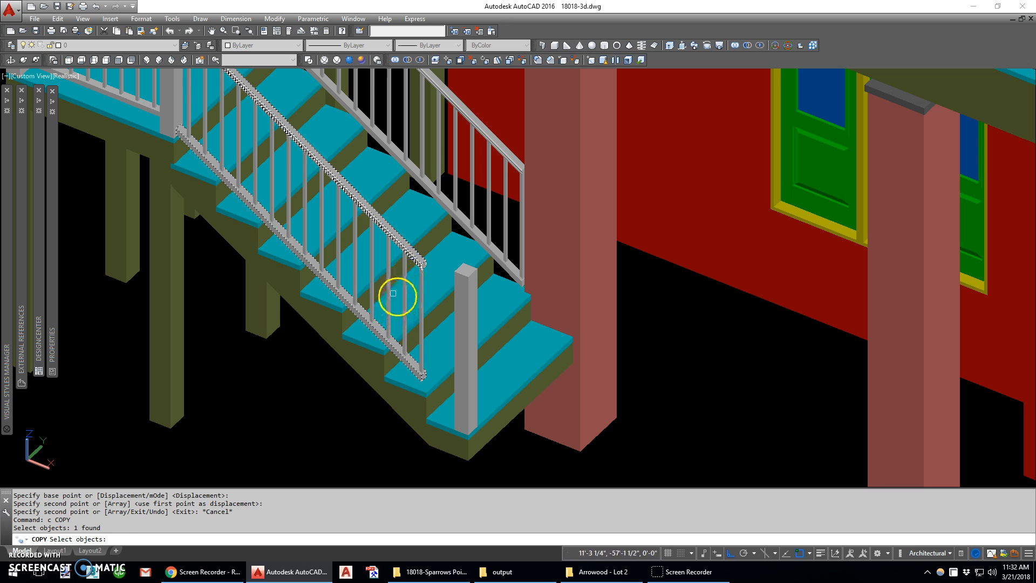
left_click(389, 291)
key("Escape")
Copy the outer rails of the lowest flight end to end down the slope so they run past the bottom post.
key("Return")
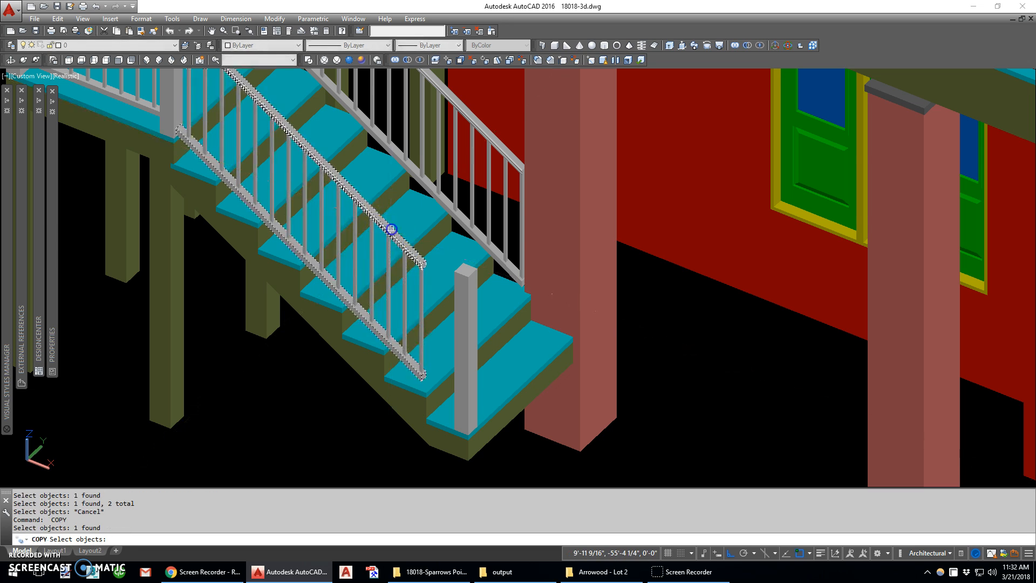
scroll(388, 232, "down", 4)
left_click(328, 190)
scroll(304, 183, "up", 10)
key("Return")
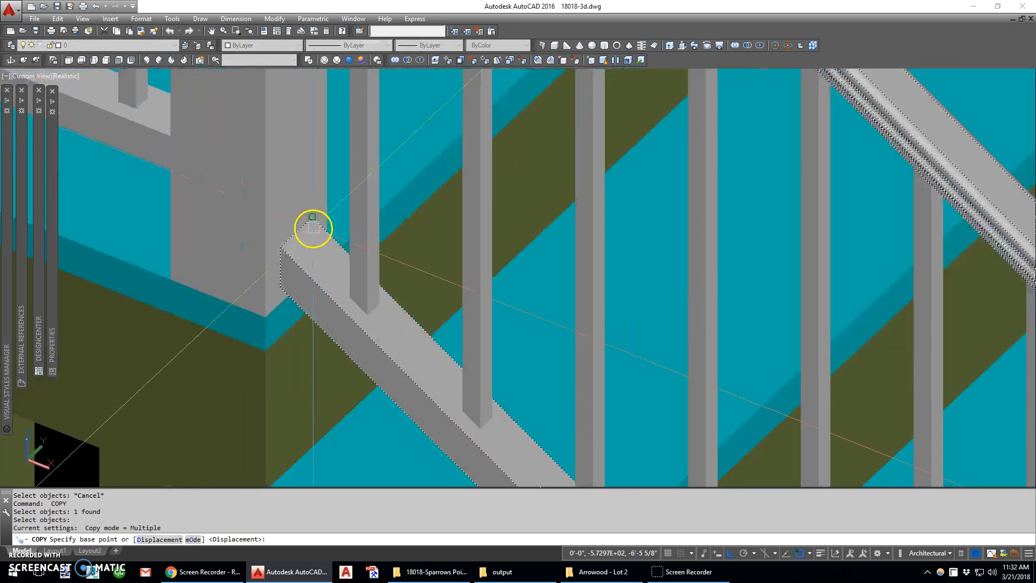
left_click(306, 185)
scroll(459, 314, "down", 10)
scroll(458, 314, "up", 8)
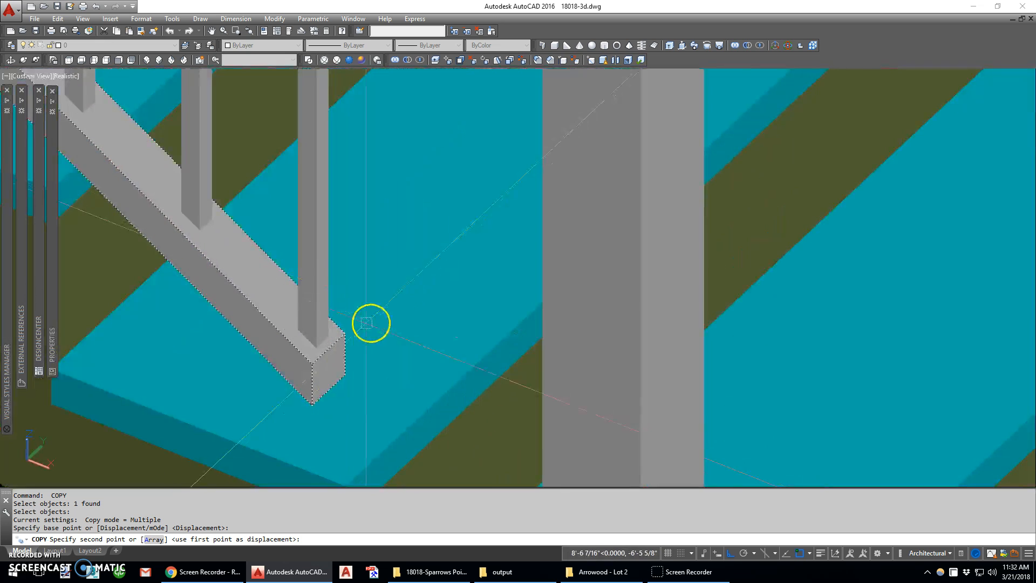
left_click(345, 332)
scroll(345, 331, "down", 8)
key("Escape")
Union the outer rails of the lowest flight with their copies that run down the slope.
type("uni")
key("Return")
left_click(331, 317)
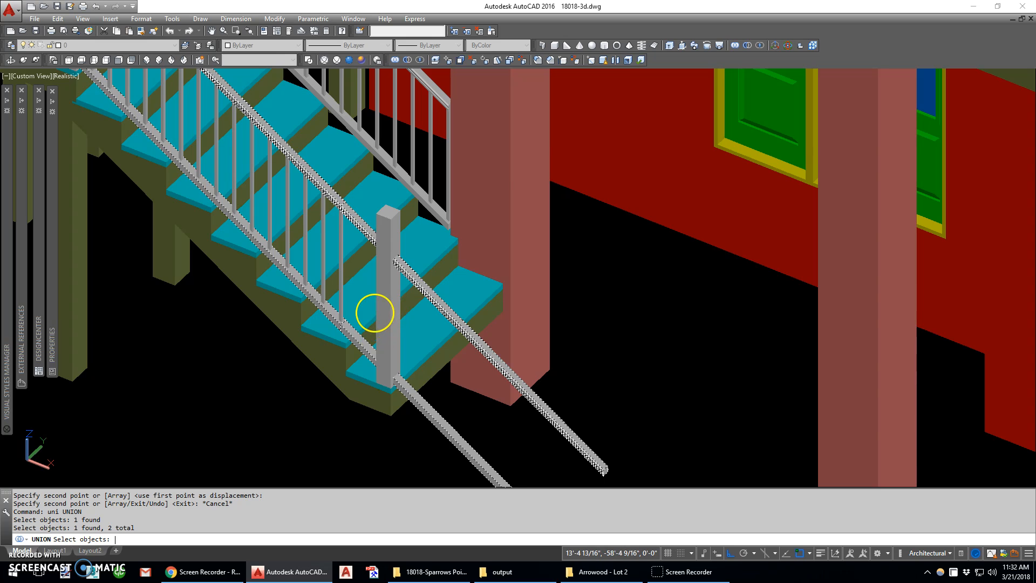
key("Return")
Slice the united outer rails with a YZ plane at the bottom post, keeping the portion on the stair side.
left_click(426, 396)
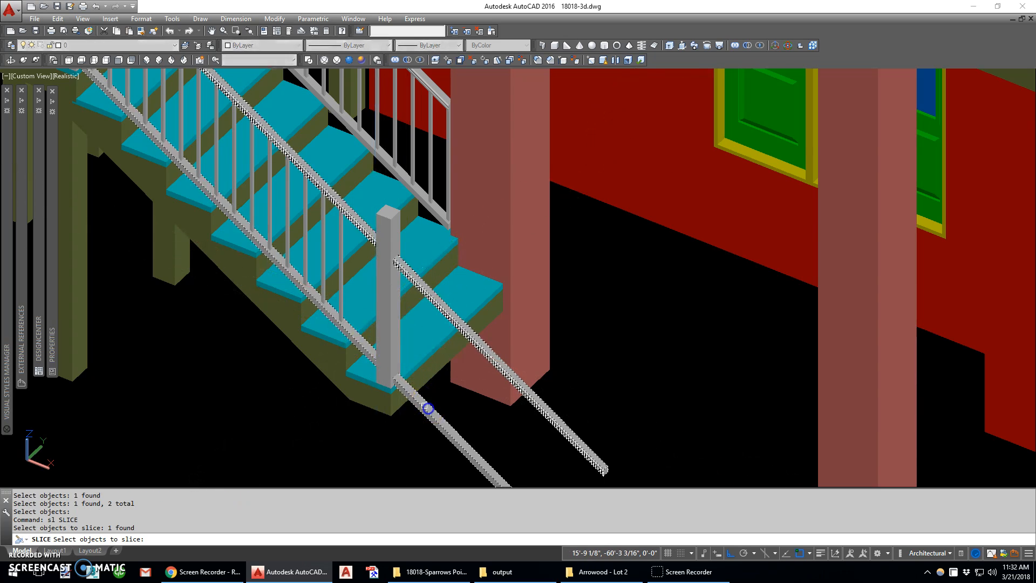
key("Return")
type("yz")
key("Return")
left_click(376, 379)
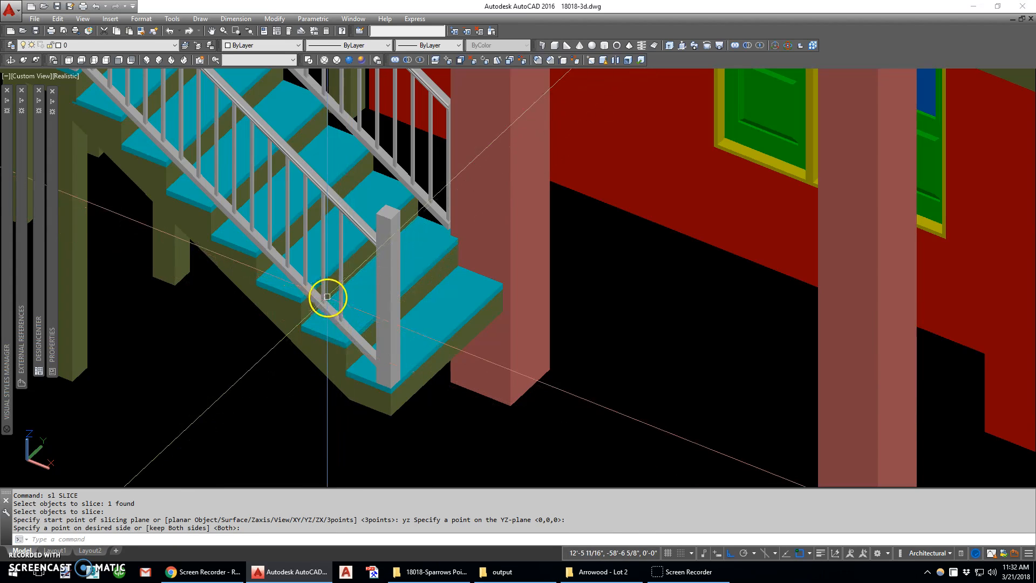
Copy the lowest flight's outer balusters one baluster spacing down the slope toward the bottom post, with Ortho off.
scroll(327, 296, "up", 5)
key("Return")
type("c")
key("Return")
left_click(240, 222)
key("Return")
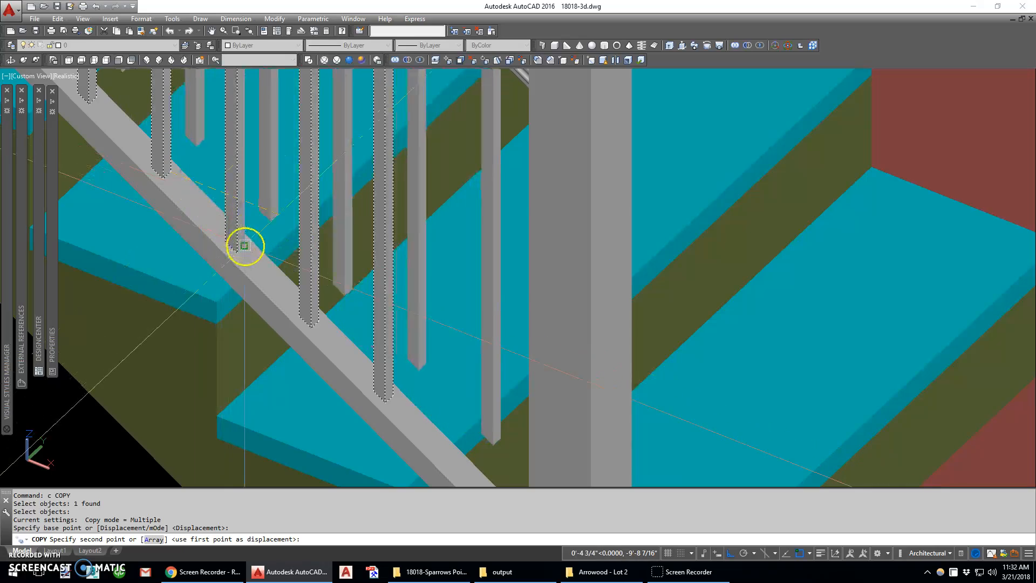
key("F8")
left_click(321, 316)
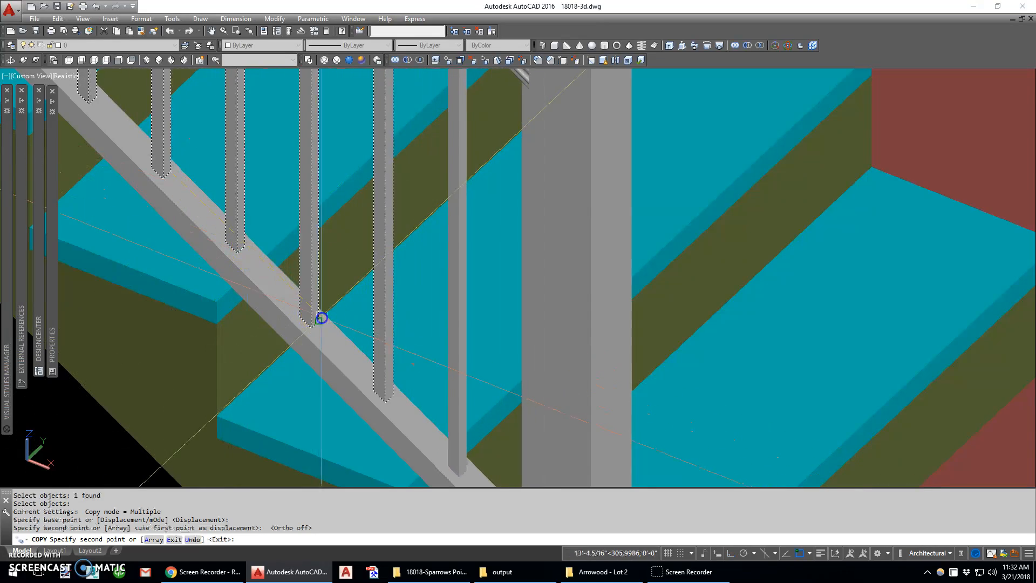
scroll(361, 258, "down", 5)
key("Escape")
Union the copied outer balusters of the lowest flight with the original set.
scroll(410, 302, "up", 6)
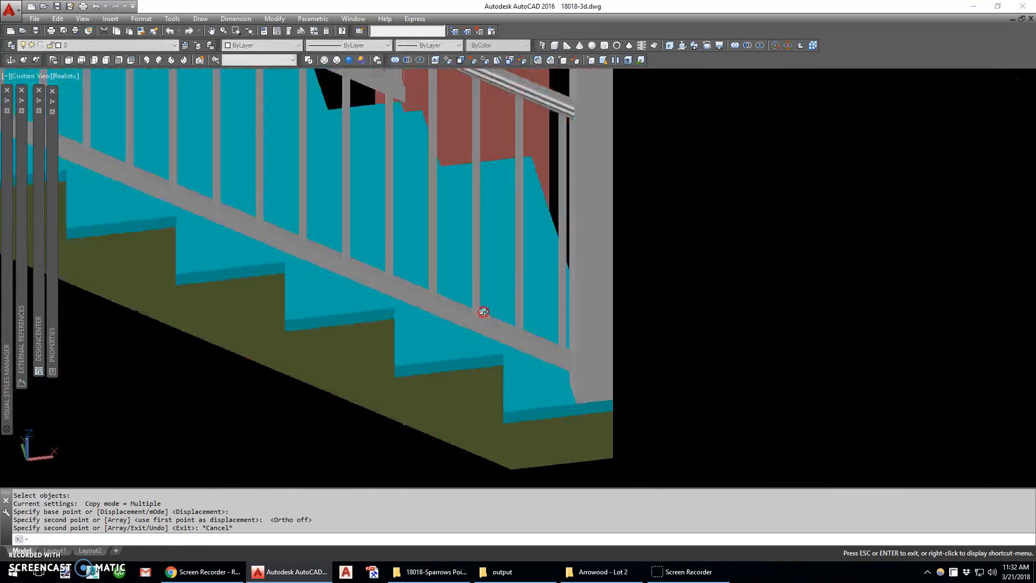
scroll(510, 321, "down", 3)
scroll(572, 278, "up", 3)
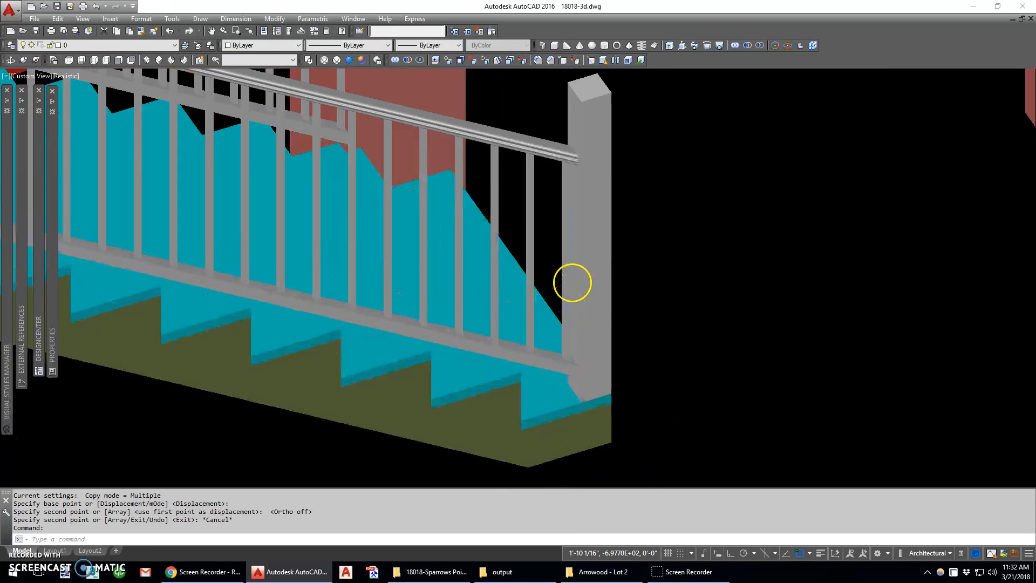
type("uni")
key("Return")
scroll(570, 272, "up", 3)
left_click(568, 259)
scroll(534, 256, "down", 5)
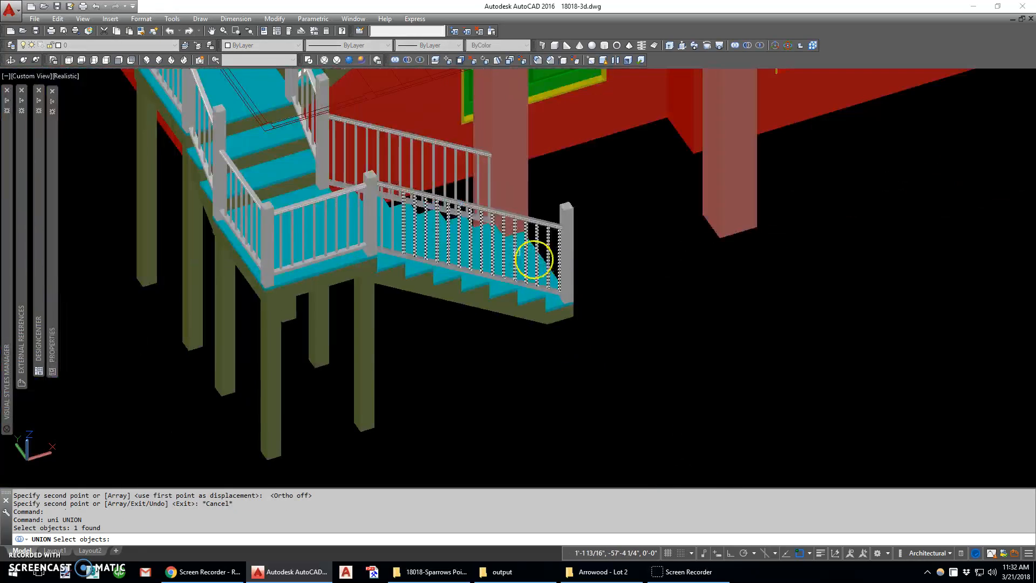
scroll(391, 220, "up", 4)
scroll(390, 220, "up", 2)
left_click(335, 237)
key("Return")
Isolate layer 0 through a deck railing so that only the railings and posts are displayed.
scroll(400, 260, "down", 9)
middle_click_drag(403, 259, 352, 255, "shift")
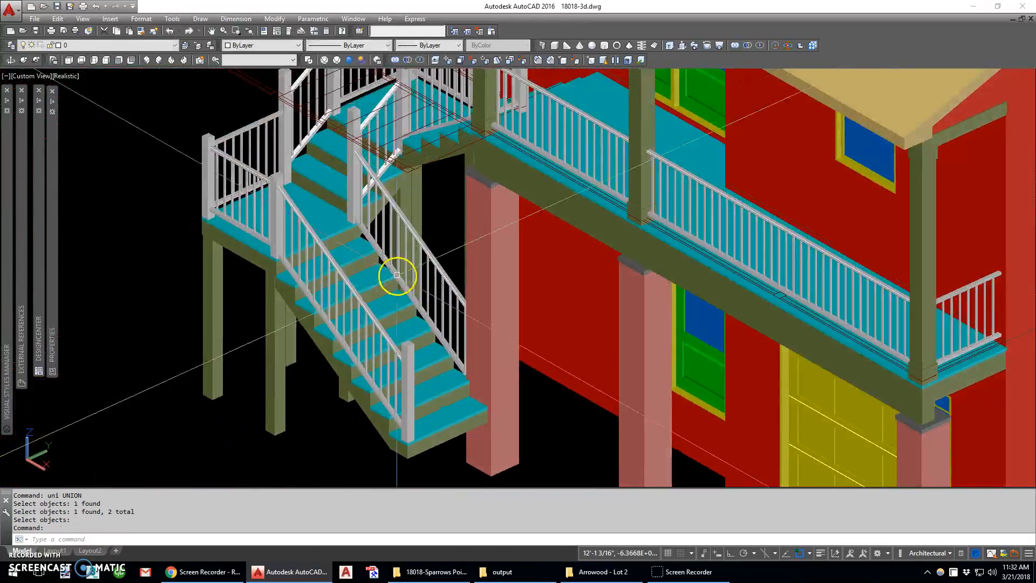
scroll(402, 288, "down", 5)
middle_click_drag(402, 288, 684, 291, "shift")
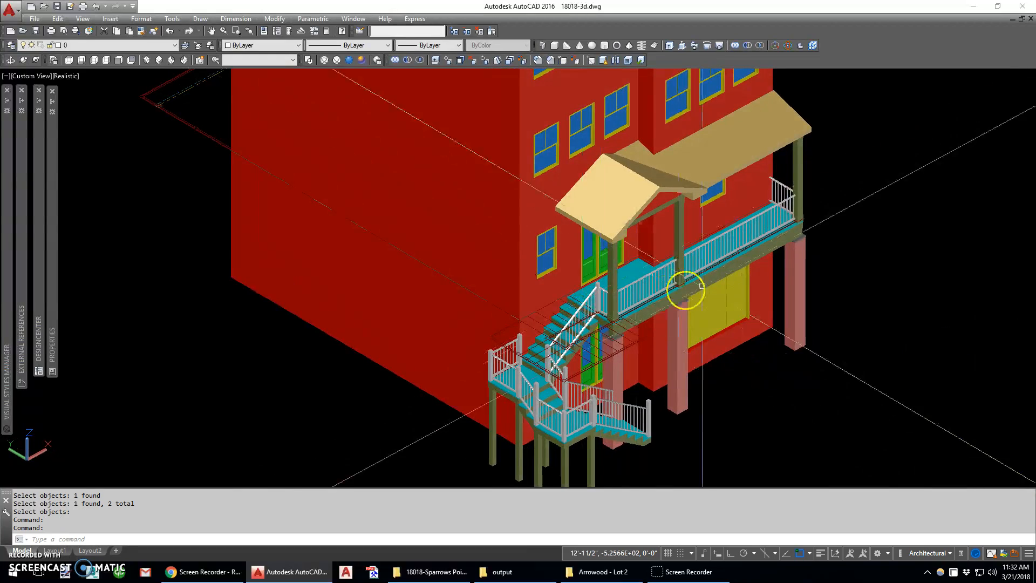
scroll(520, 243, "up", 3)
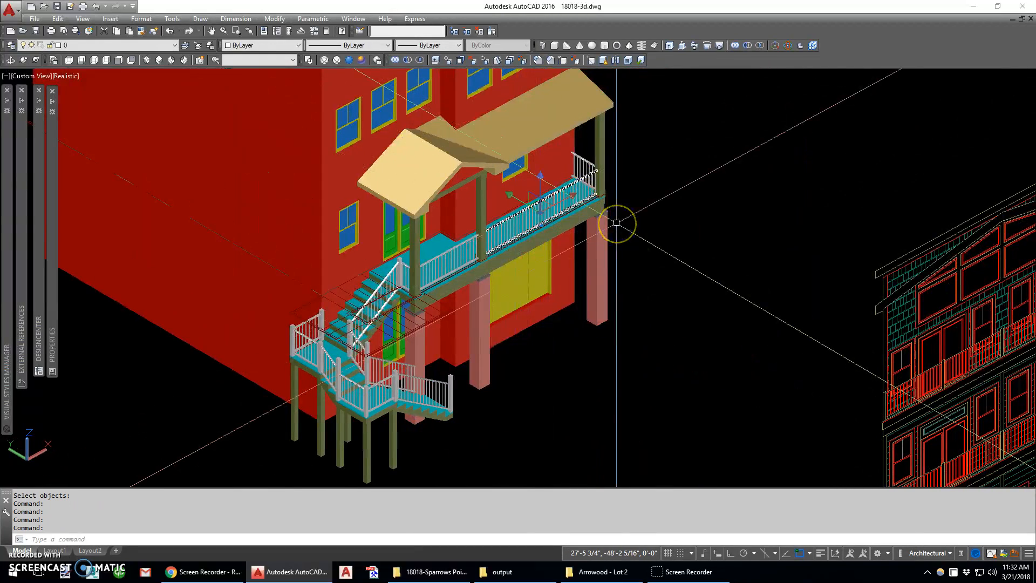
type("o")
key("Return")
left_click(641, 143)
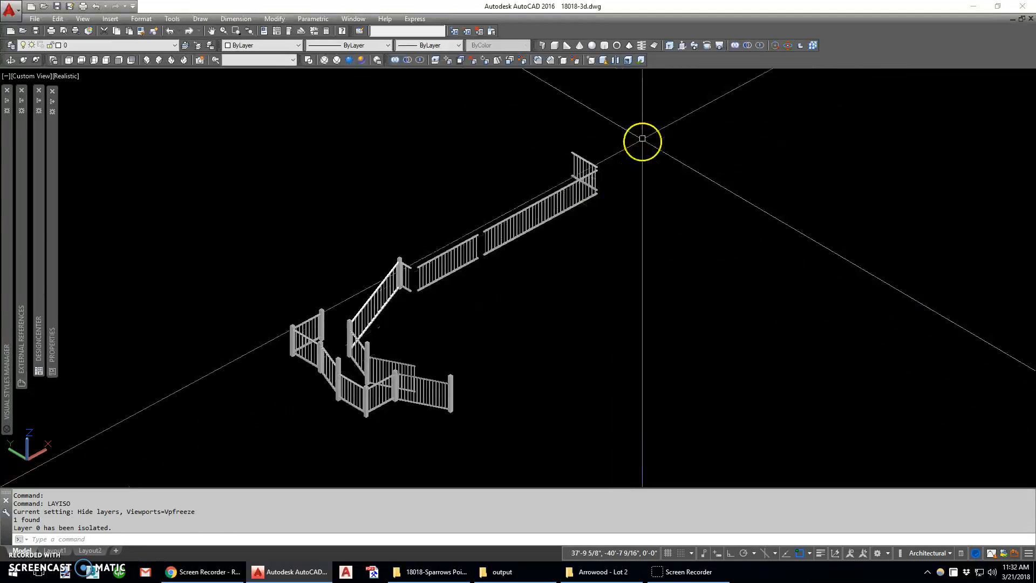
Select all the isolated railings and posts and move them to the 3d-rail layer.
left_click(318, 406)
left_click(95, 46)
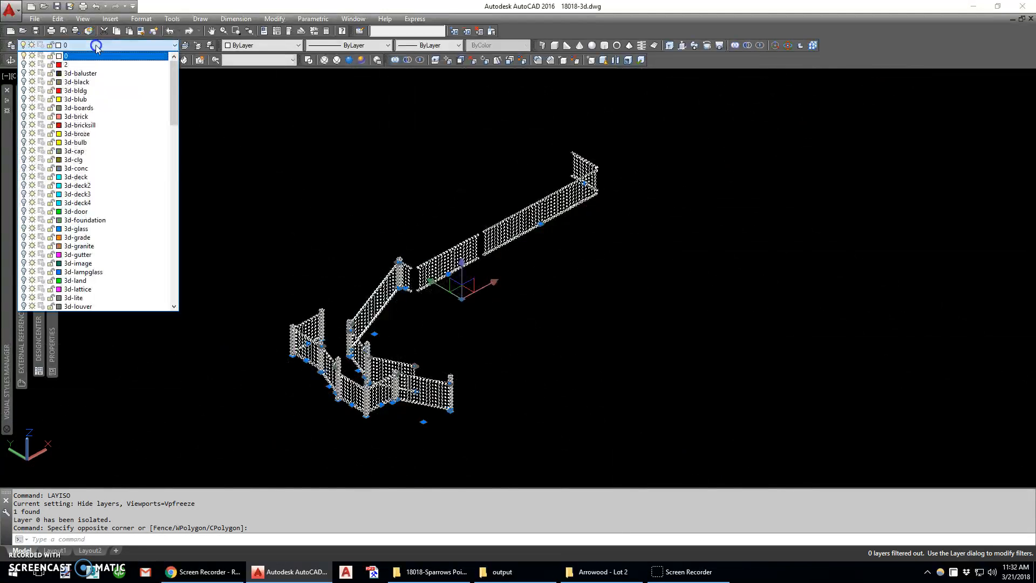
left_click_drag(178, 87, 176, 145)
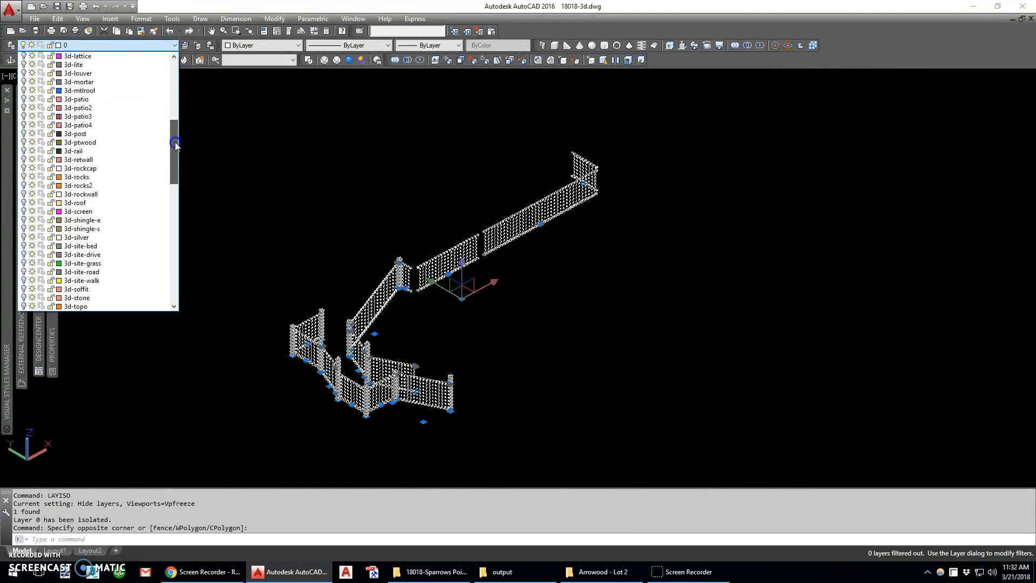
left_click(86, 151)
left_click(580, 308)
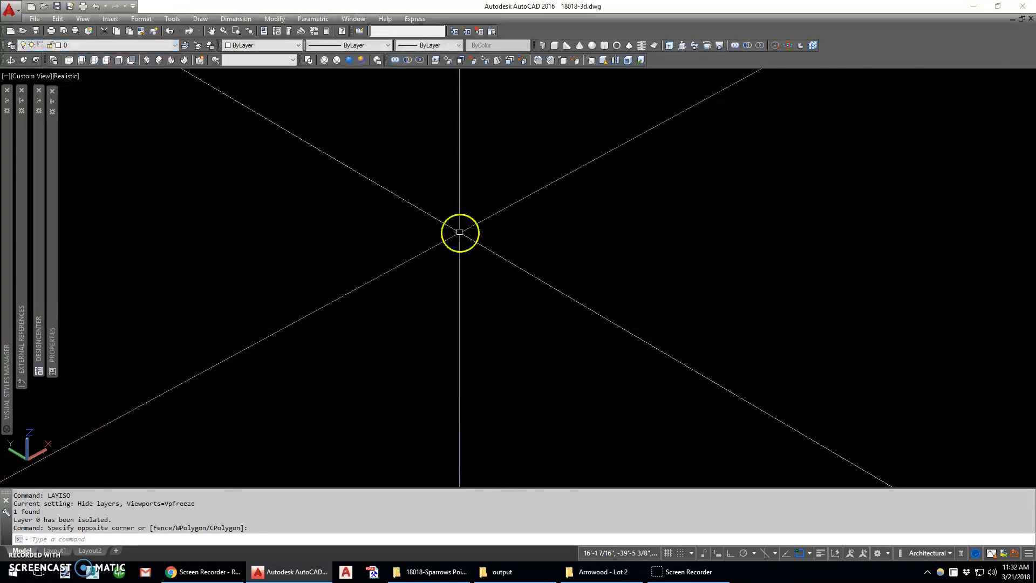
Turn on all layers of the drawing with the layer name wildcard *.
type("la")
key("Return")
type("on")
key("Return")
type("*")
key("Return")
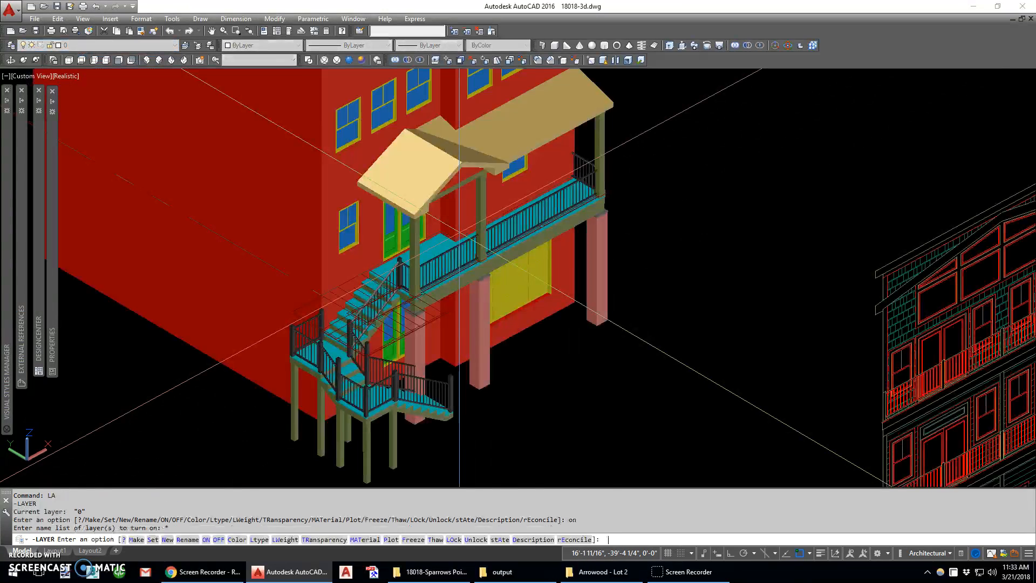
key("Return")
Examine the house model with its stairs and railings alongside the surrounding elevation drawings.
middle_click_drag(483, 236, 470, 274, "shift")
scroll(470, 275, "down", 4)
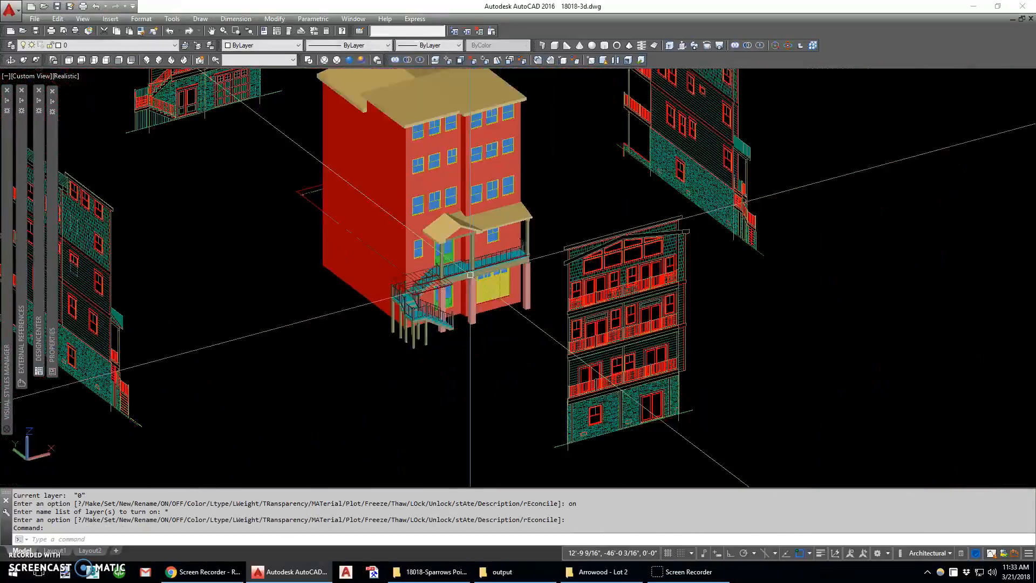
middle_click_drag(411, 249, 470, 314)
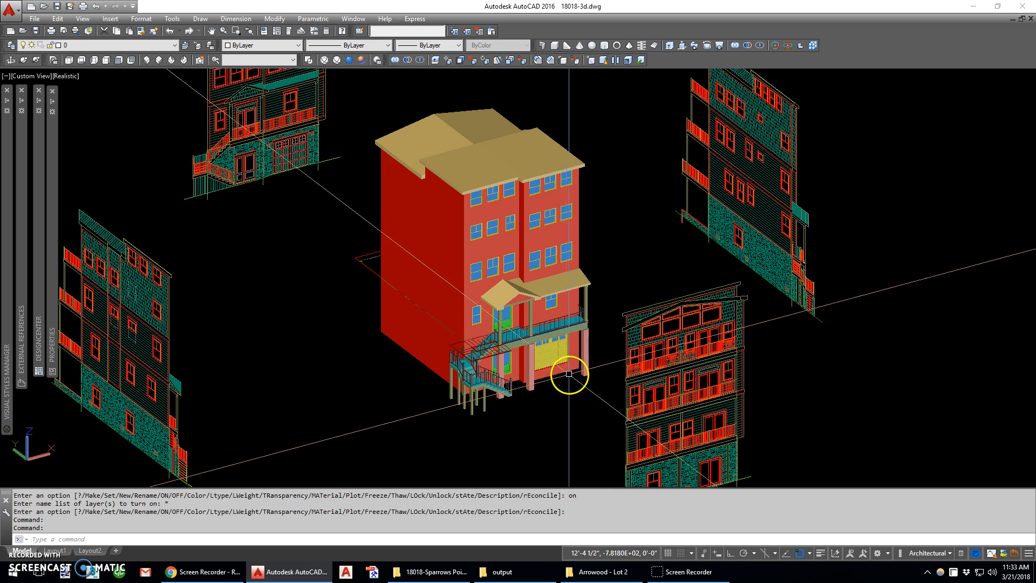
scroll(799, 257, "up", 10)
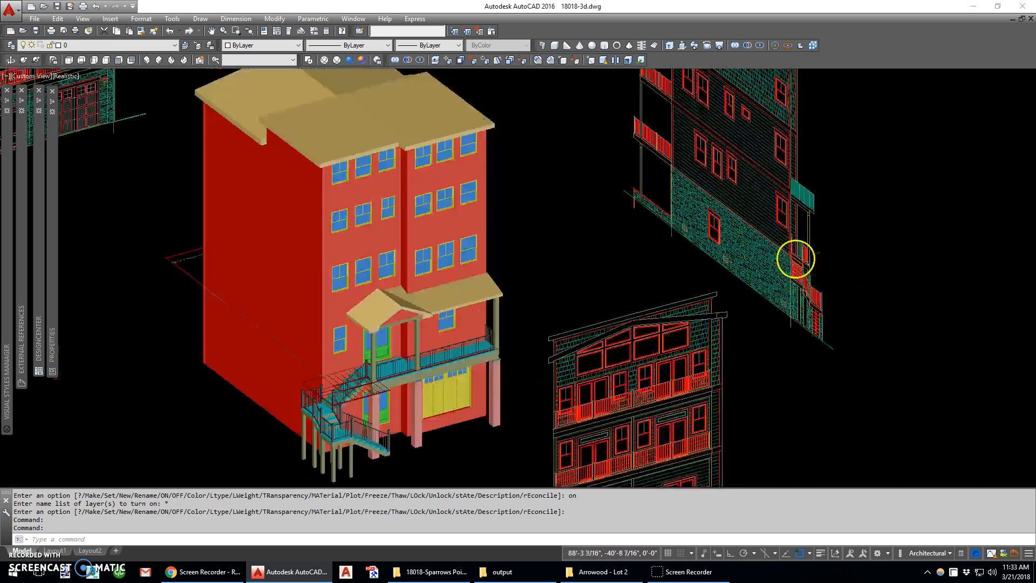
scroll(757, 266, "down", 10)
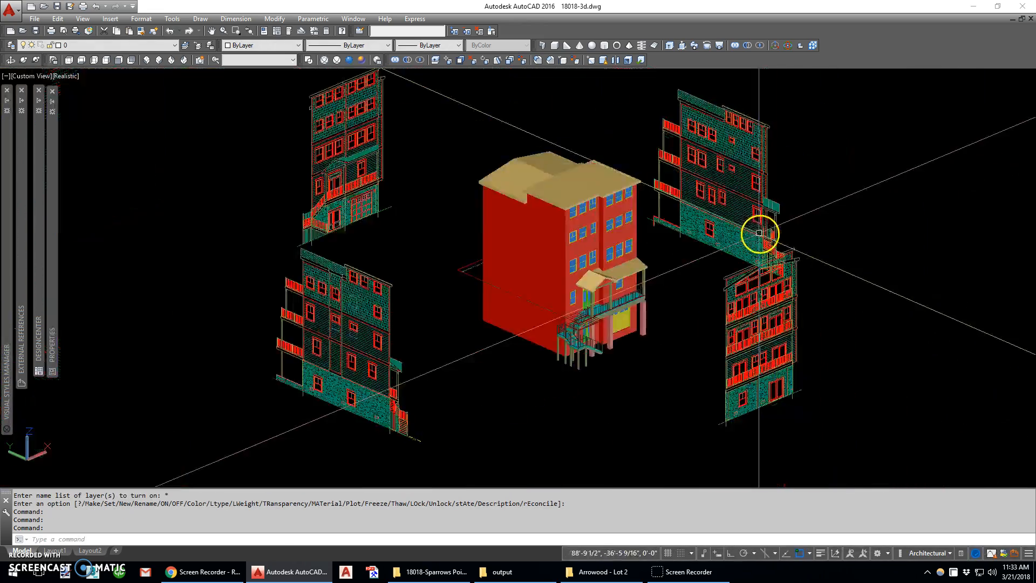
scroll(759, 233, "down", 3)
middle_click_drag(698, 267, 629, 271, "shift")
left_click_drag(488, 273, 717, 273)
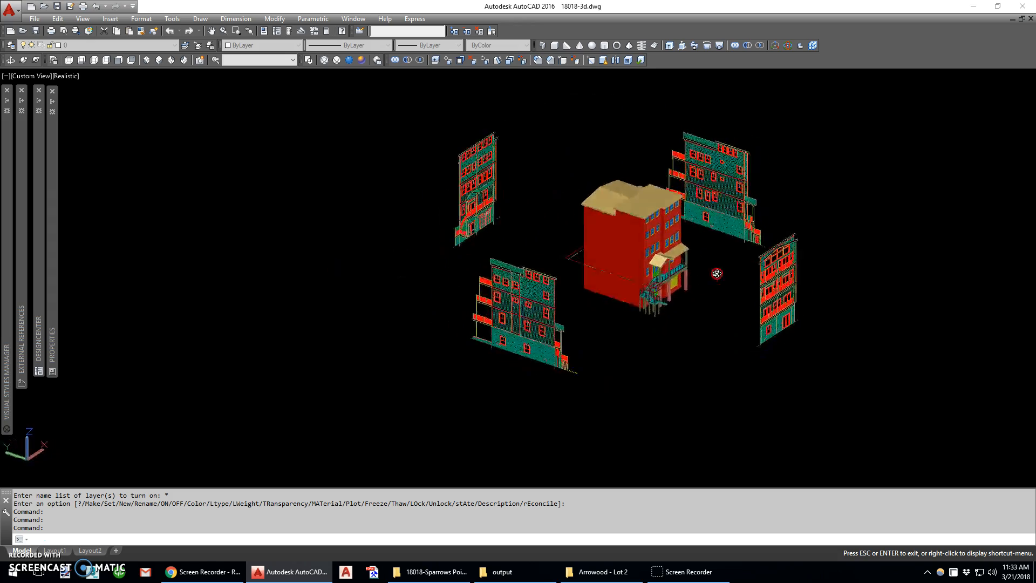
key("Escape")
middle_click_drag(705, 249, 618, 281, "shift")
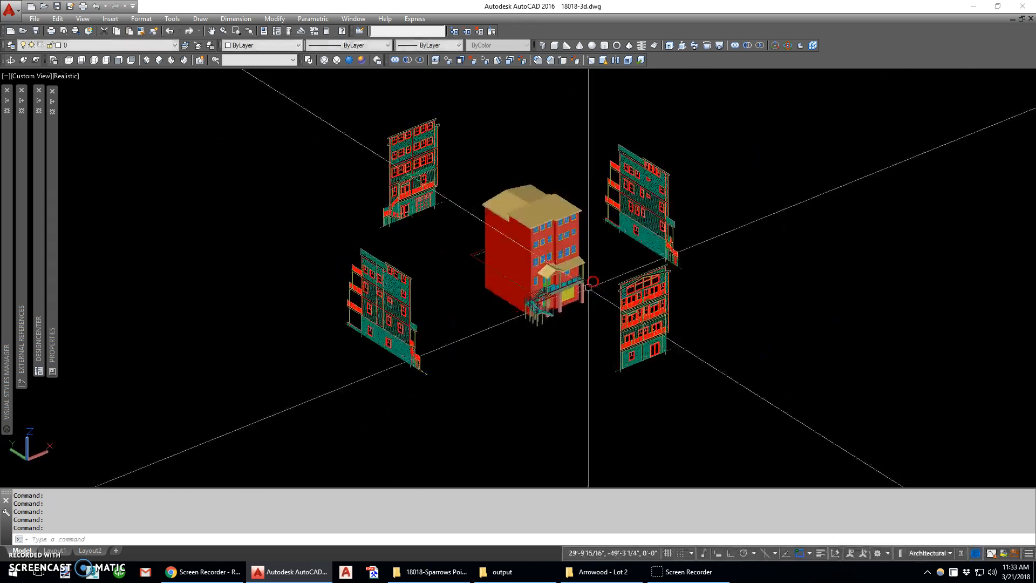
Copy the front wall face around the garage door in place as a separate object on layer 0.
scroll(536, 289, "up", 10)
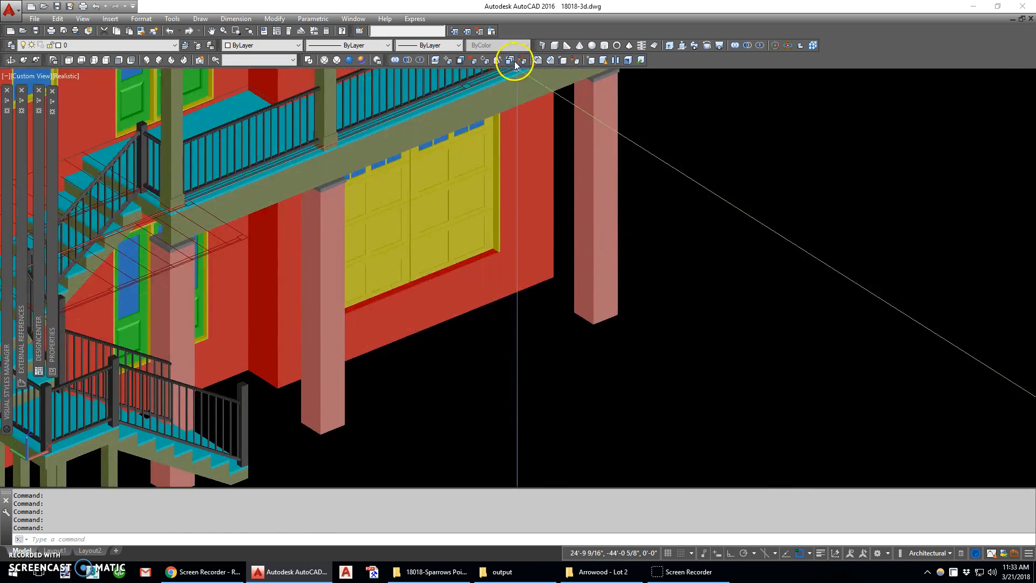
left_click(514, 60)
scroll(518, 223, "up", 5)
left_click(489, 220)
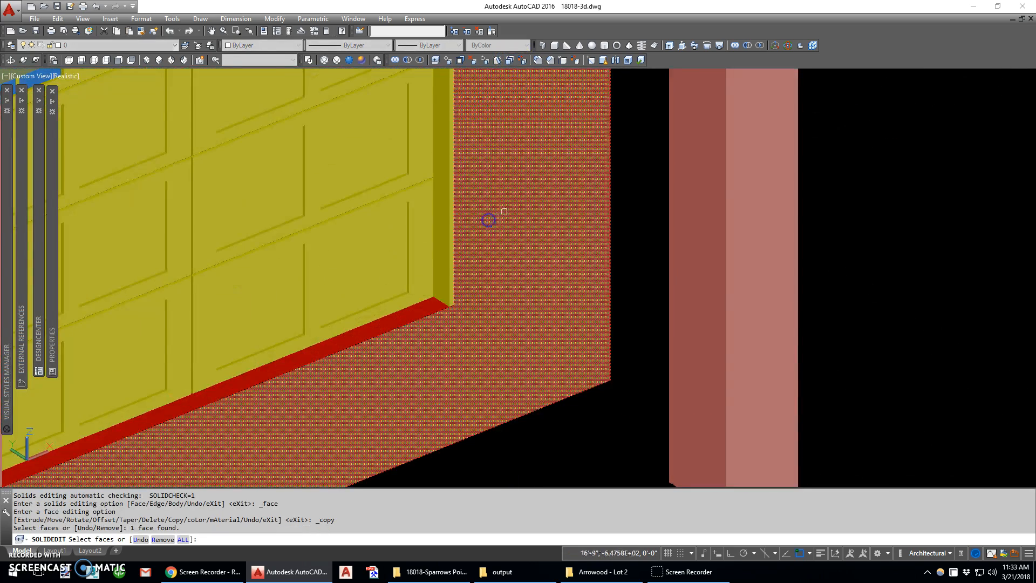
scroll(505, 210, "down", 5)
scroll(512, 250, "up", 5)
key("Return")
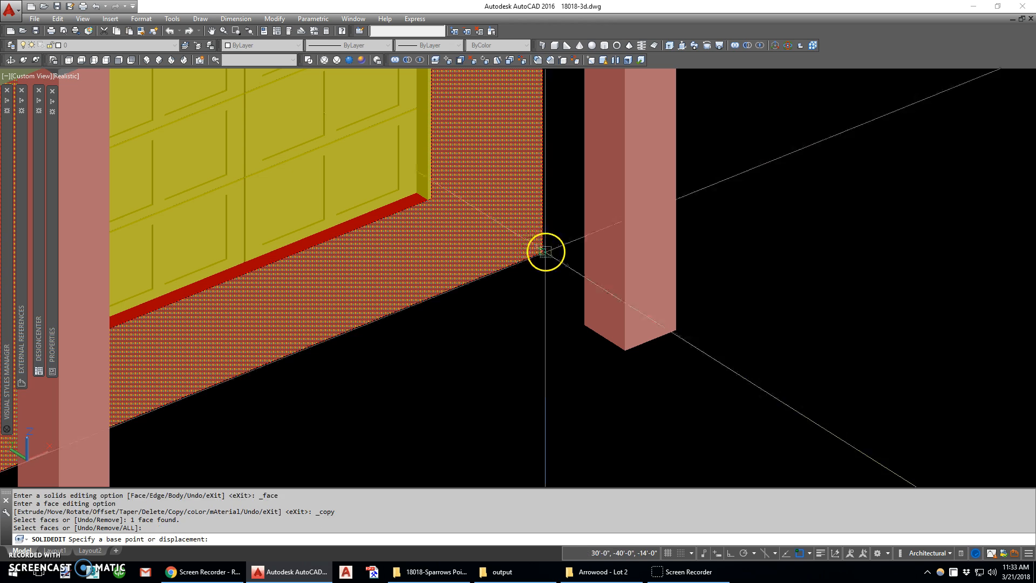
left_click(542, 253)
left_click(564, 241)
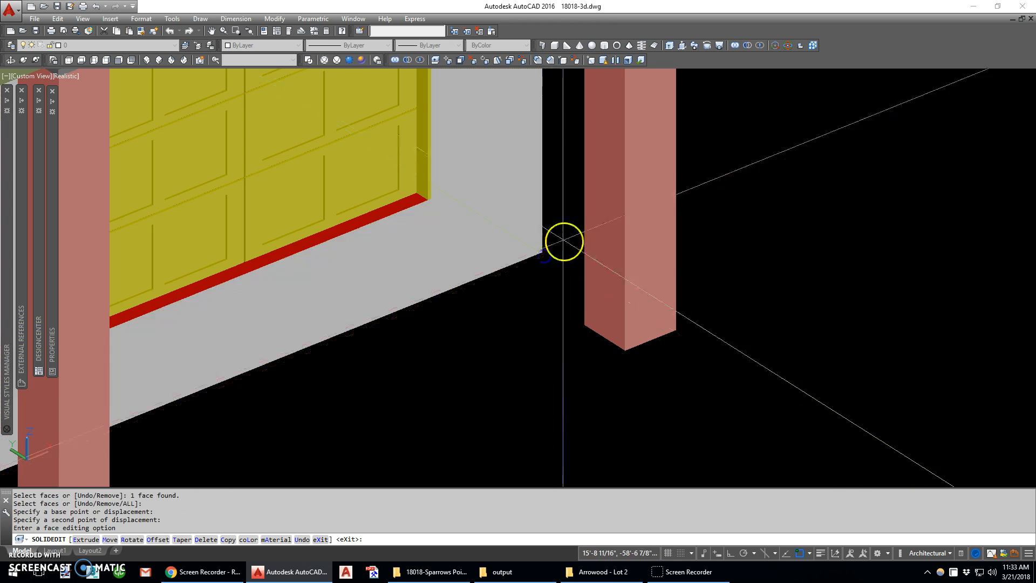
scroll(516, 233, "down", 5)
scroll(535, 227, "up", 5)
scroll(534, 227, "down", 4)
scroll(534, 227, "up", 5)
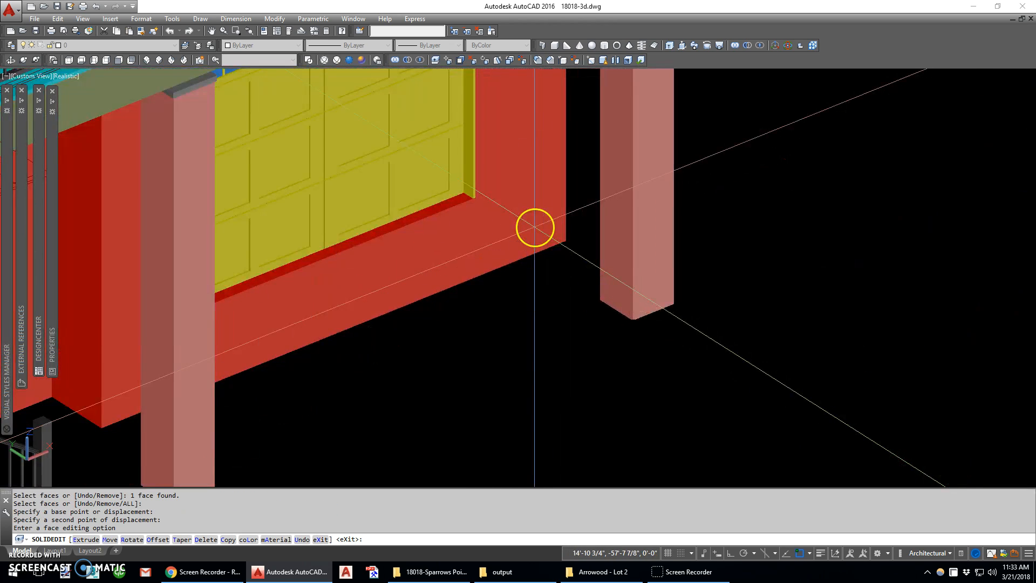
key("Return")
key("Escape")
key("Escape")
Turn off all layers except the current layer 0 and inspect the copied wall face.
type("la")
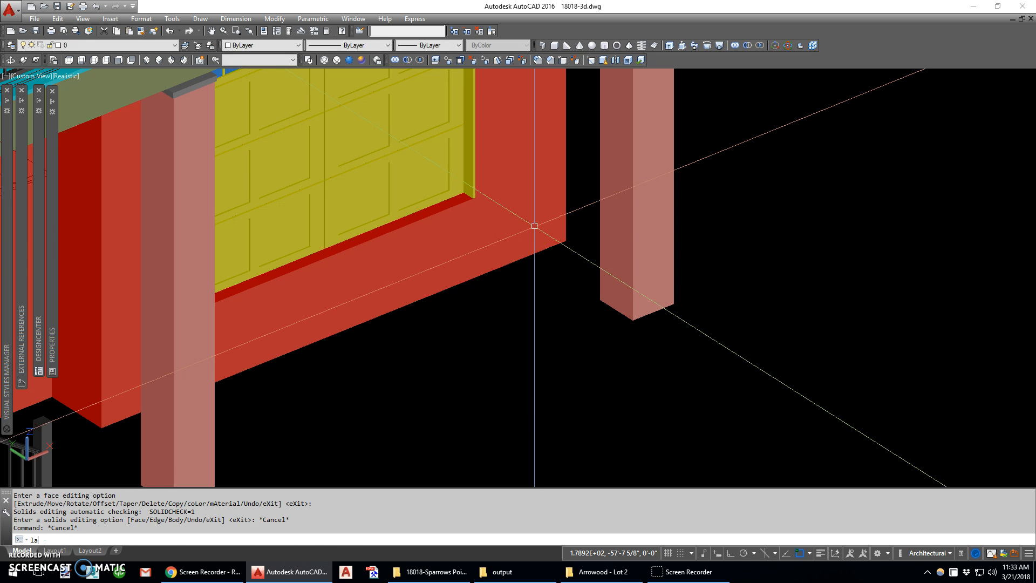
key("Return")
type("of")
key("Return")
type("*")
key("Return")
key("Return")
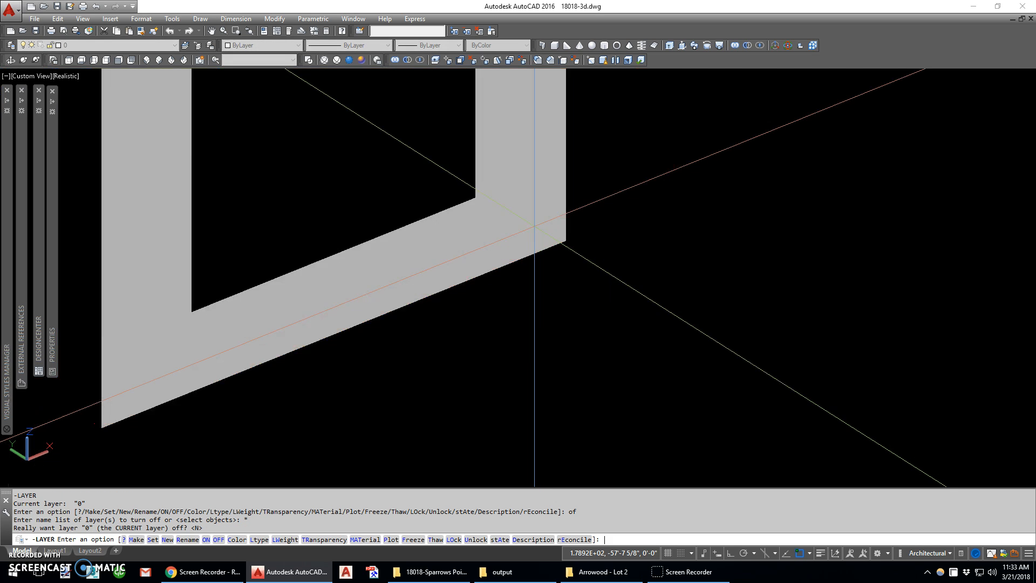
middle_click_drag(379, 292, 340, 300, "shift")
Turn all the hidden layers back on.
type("la")
key("Return")
type("on")
key("Return")
type("*")
key("Return")
key("Return")
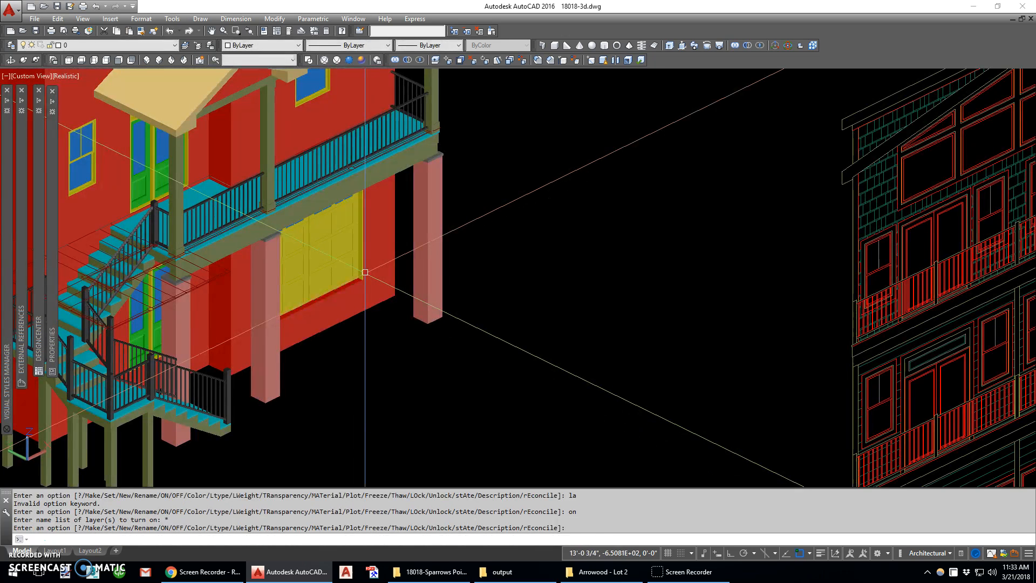
Extrude the copied front wall face around the garage door by 2 inches.
type("ext")
key("Return")
left_click(375, 285)
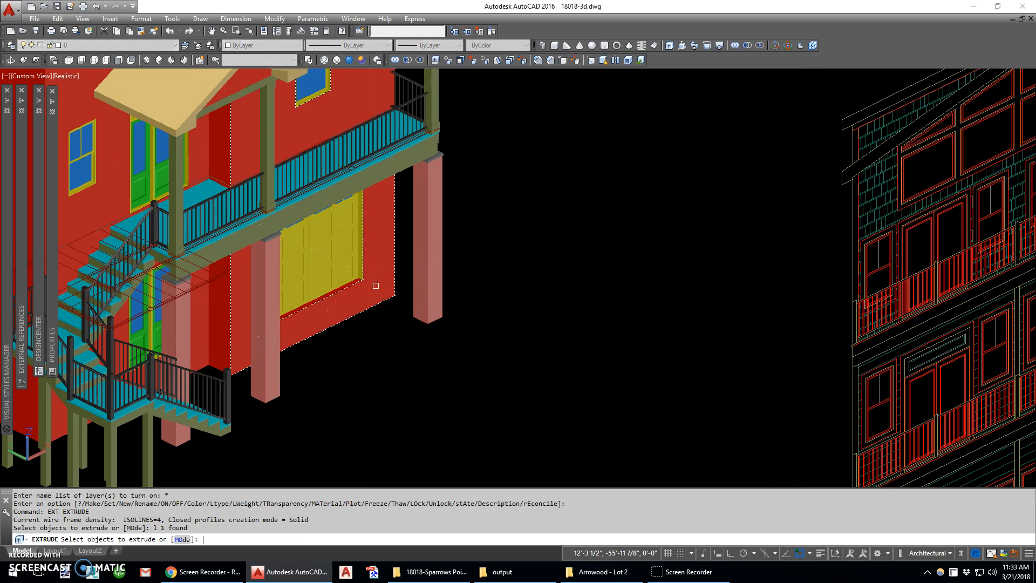
key("Return")
type("2")
key("Return")
left_click(512, 61)
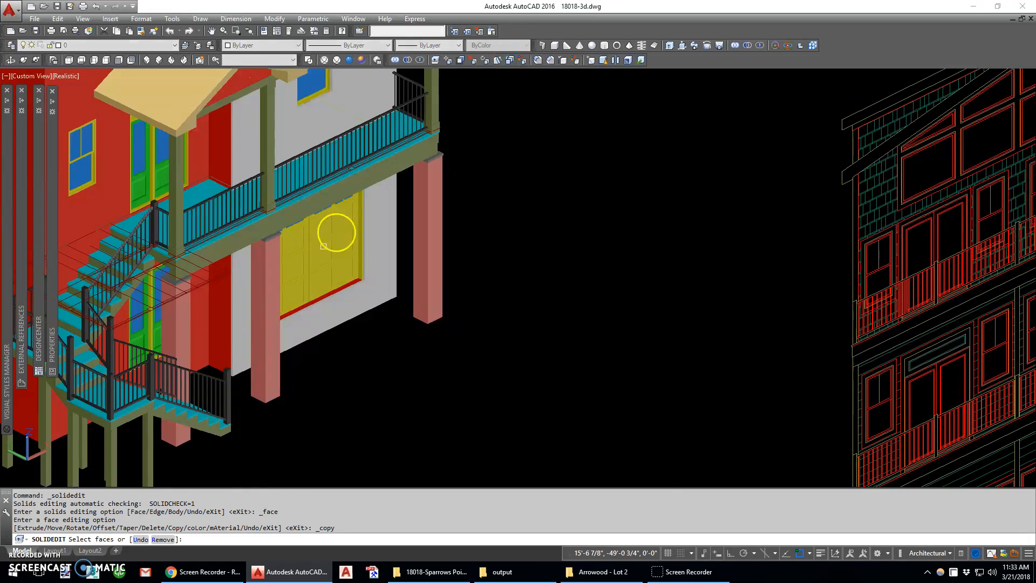
scroll(234, 380, "up", 5)
left_click(176, 283)
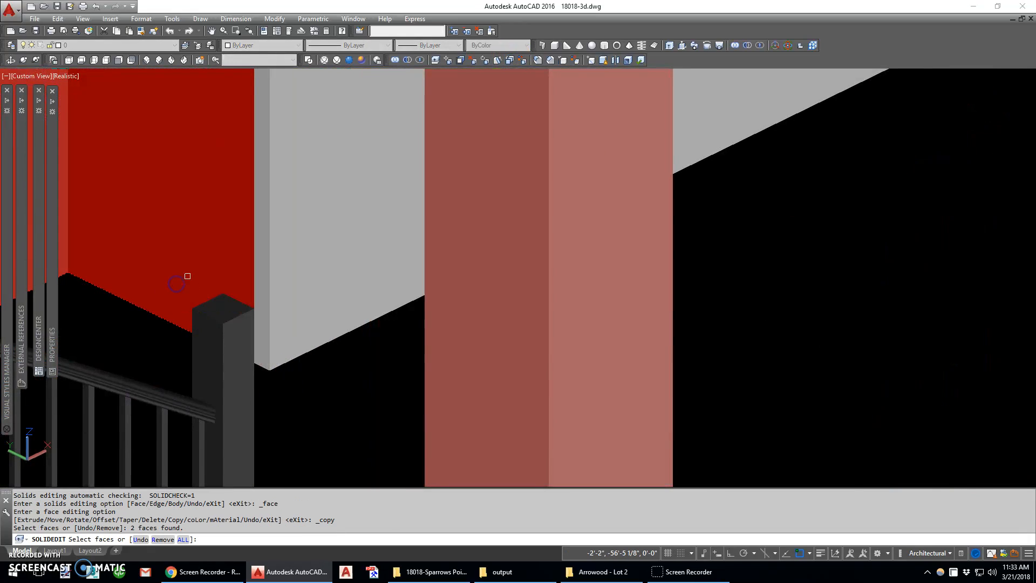
scroll(187, 275, "down", 8)
key("Escape")
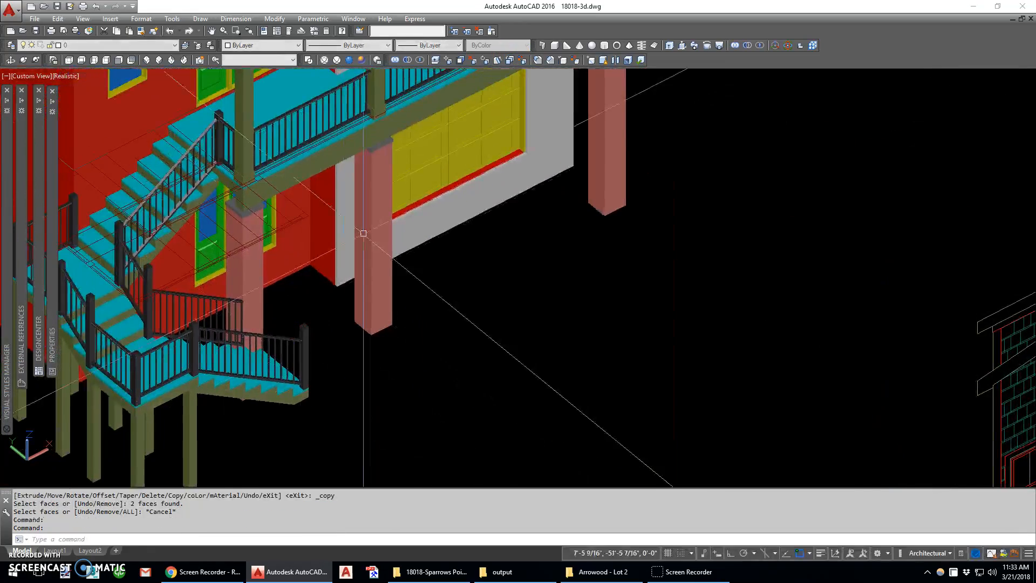
Copy the narrow return wall face beside the garage front in place as a separate object.
left_click(511, 61)
scroll(331, 277, "up", 5)
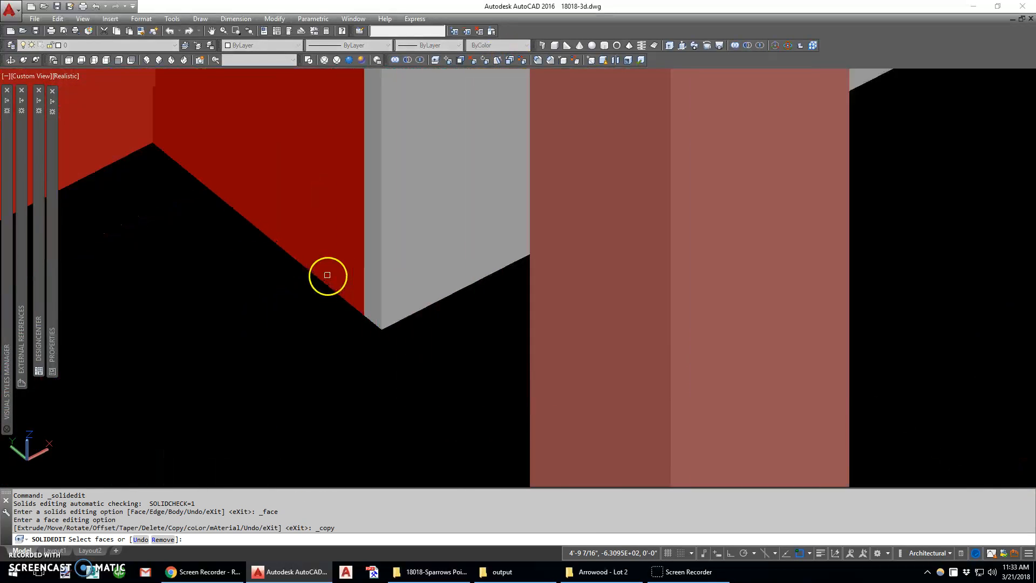
left_click(328, 252)
scroll(302, 243, "down", 1)
key("Return")
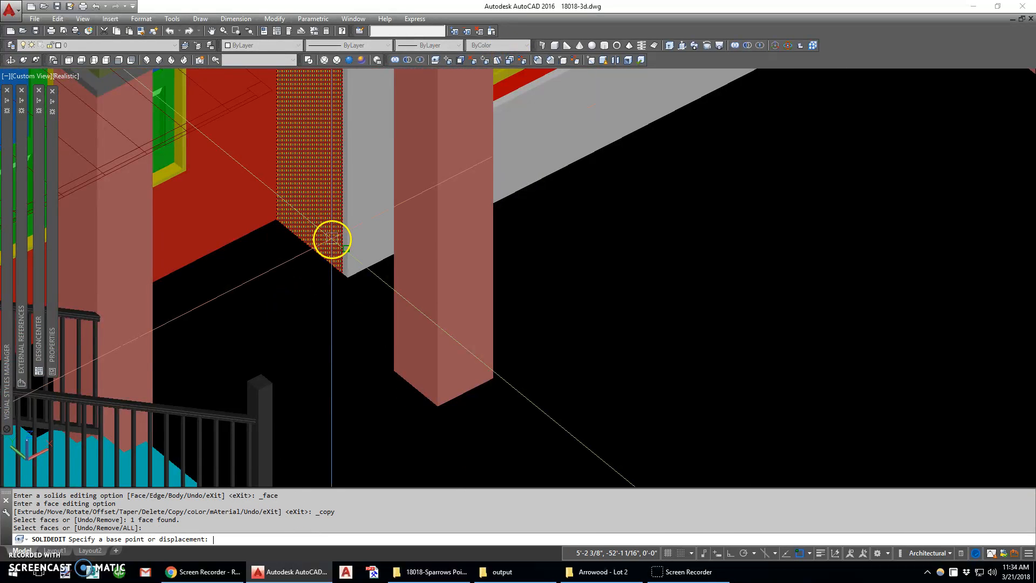
left_click(348, 276)
left_click(350, 277)
key("Escape")
Extrude the copied return wall face by 2 inches.
type("ex")
key("Return")
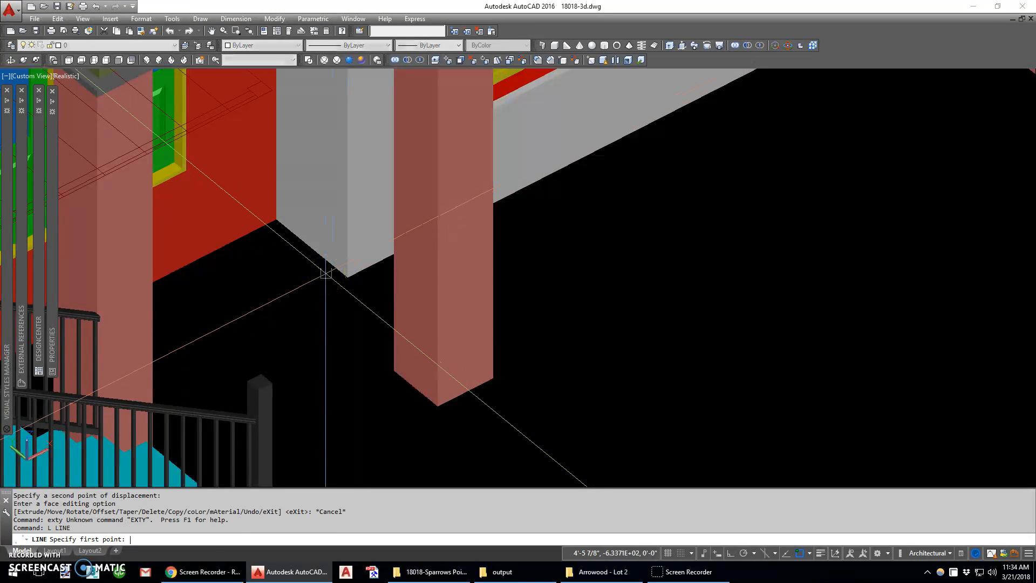
key("Escape")
type("ext")
key("Return")
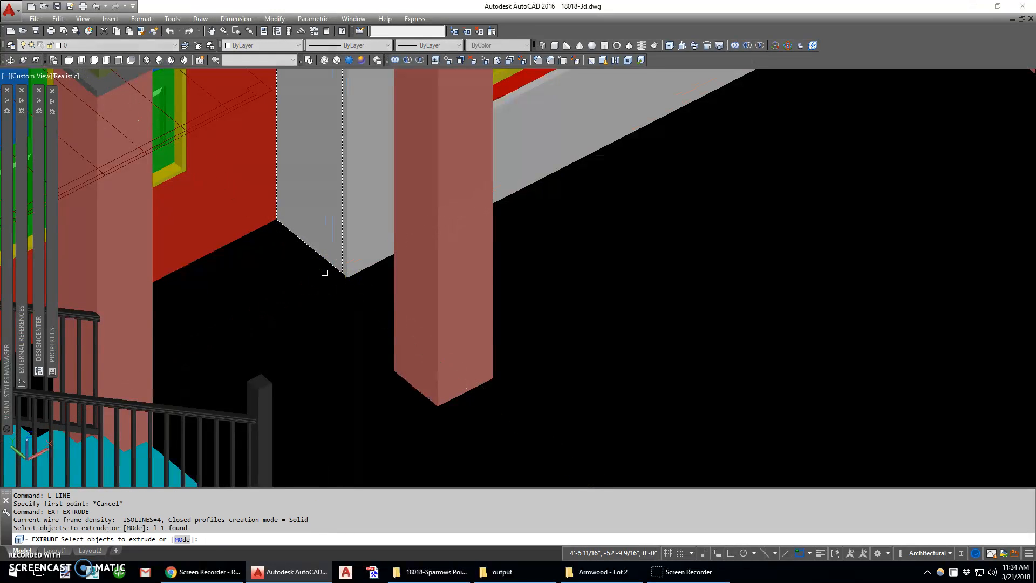
key("Return")
type("2")
key("Return")
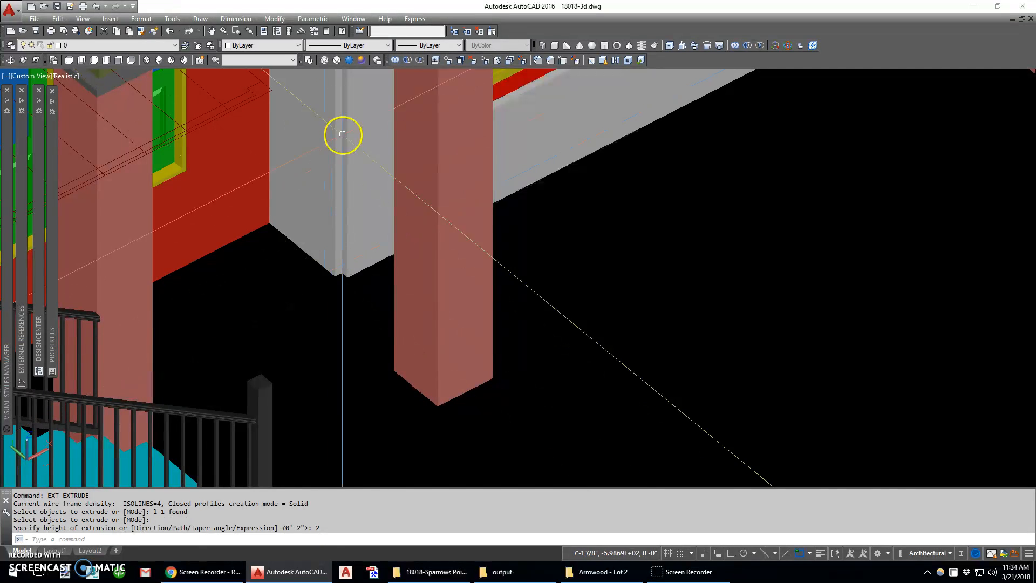
Offset the cladding's end face by 2 inches to close the notch at the corner of the garage front and return wall.
left_click(460, 60)
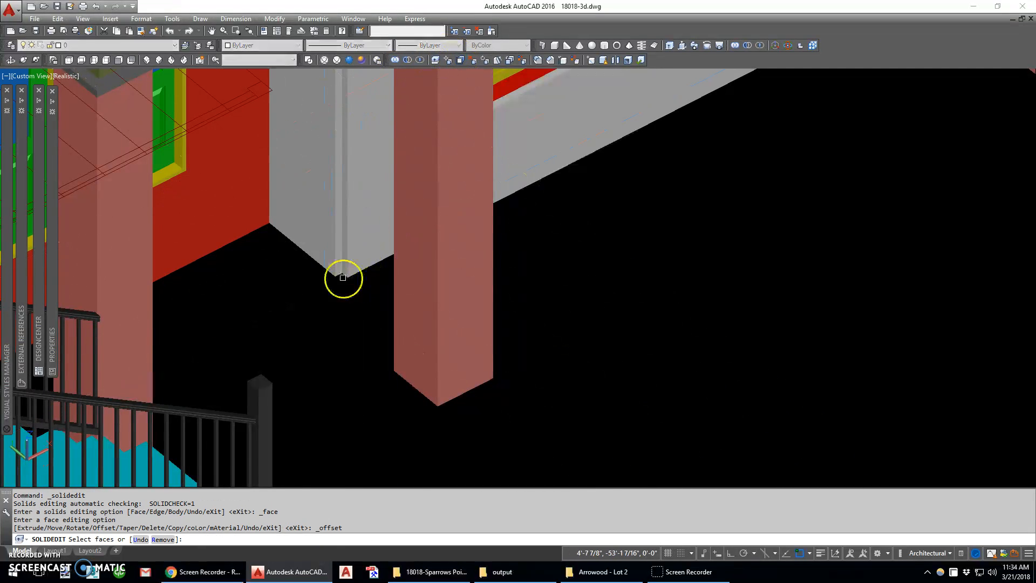
scroll(343, 278, "up", 3)
left_click(383, 268)
key("Return")
type("2")
key("Return")
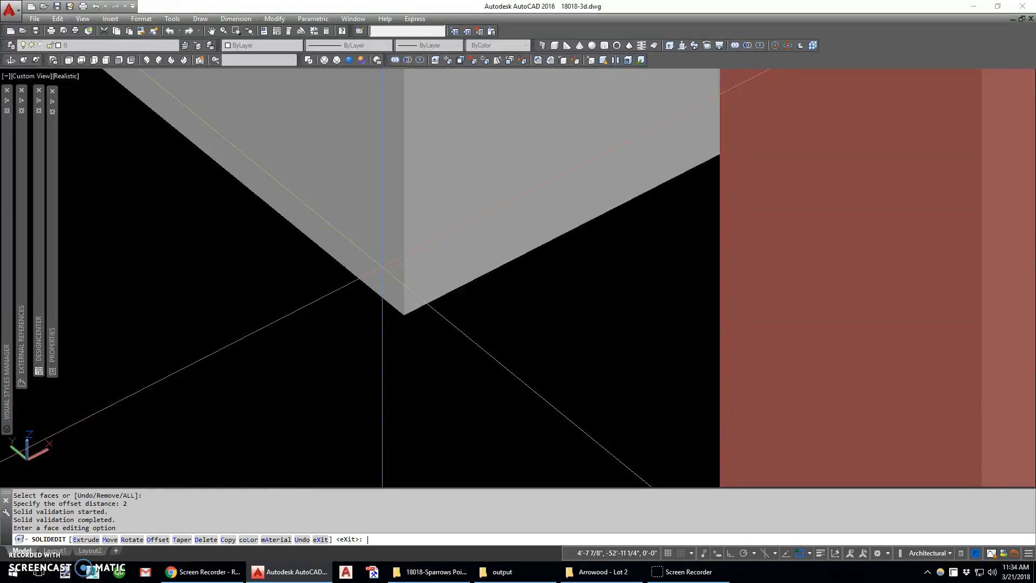
key("Escape")
Copy the red front wall face around the green entry door in place as a separate object.
scroll(382, 277, "down", 6)
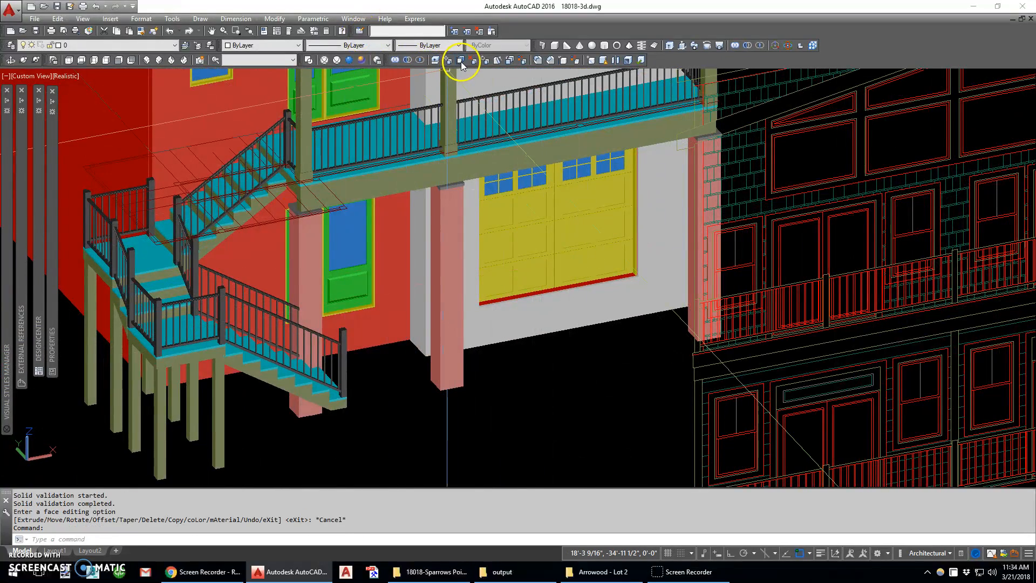
left_click(511, 63)
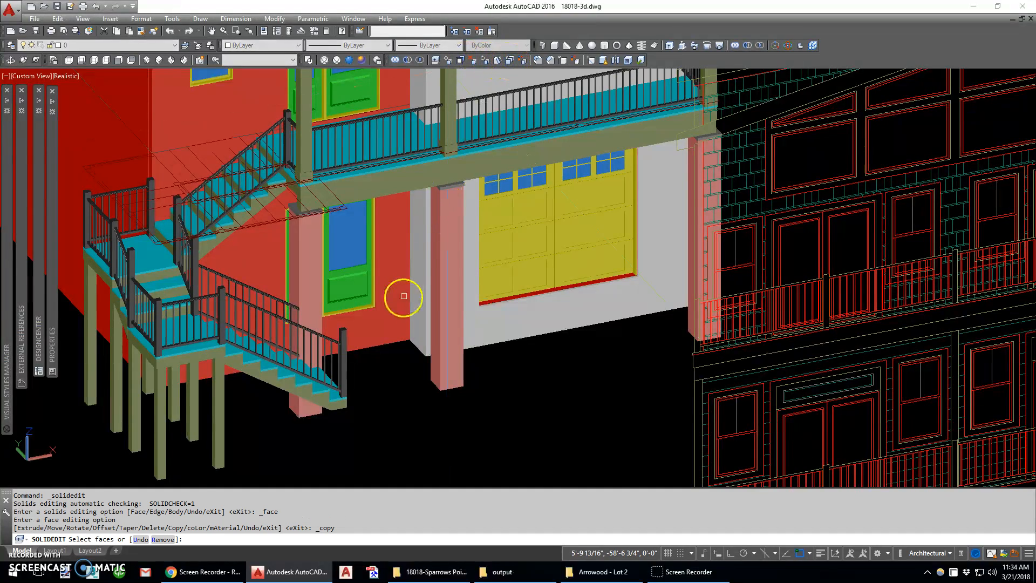
scroll(399, 310, "up", 5)
left_click(426, 323)
key("Return")
left_click(518, 383)
left_click(522, 388)
key("Escape")
key("Escape")
Extrude the copied entry wall face by 2 inches.
scroll(482, 374, "down", 3)
scroll(482, 375, "down", 2)
type("ext")
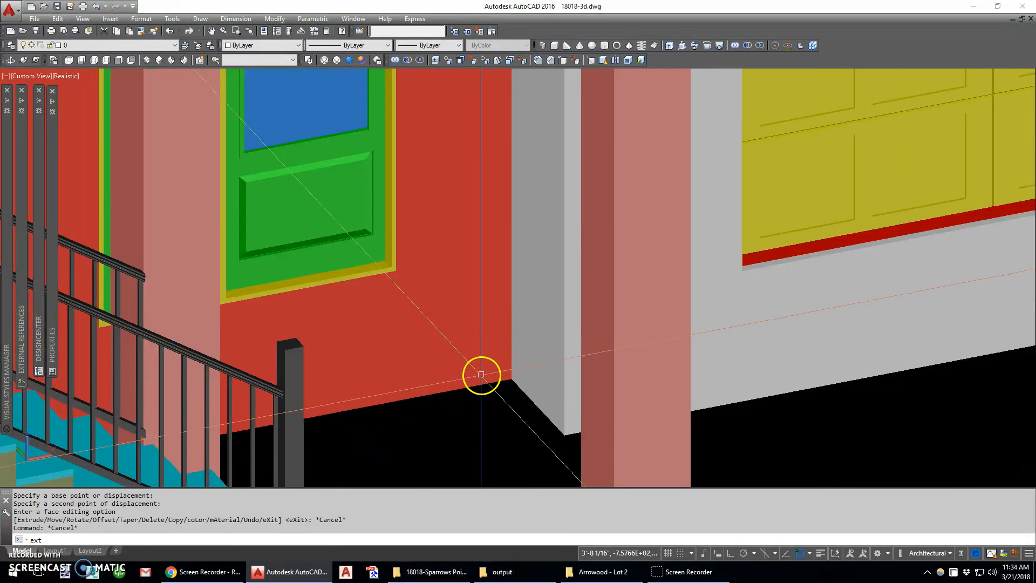
key("Return")
left_click(481, 373)
key("Return")
type("2")
key("Return")
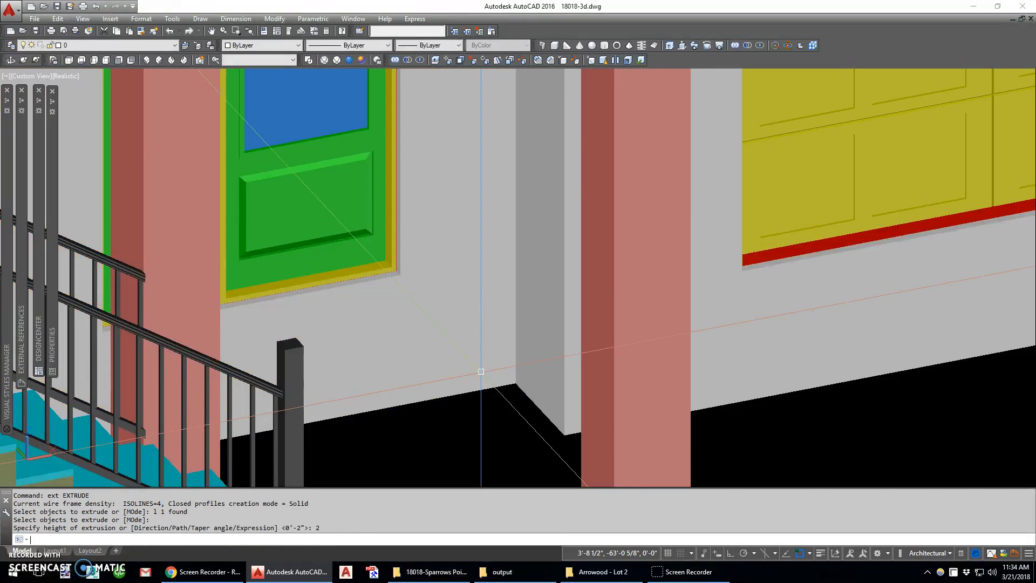
Copy the large windowless side wall face behind the stairs in place as a separate object.
scroll(481, 371, "down", 3)
middle_click_drag(430, 331, 435, 243, "shift")
scroll(373, 290, "down", 4)
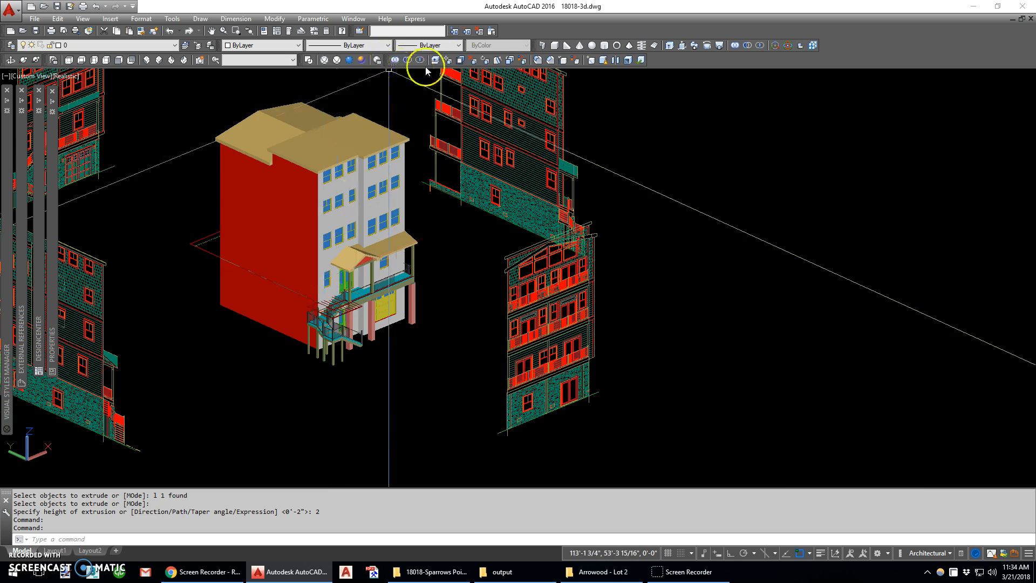
left_click(497, 59)
scroll(287, 316, "up", 5)
left_click(333, 248)
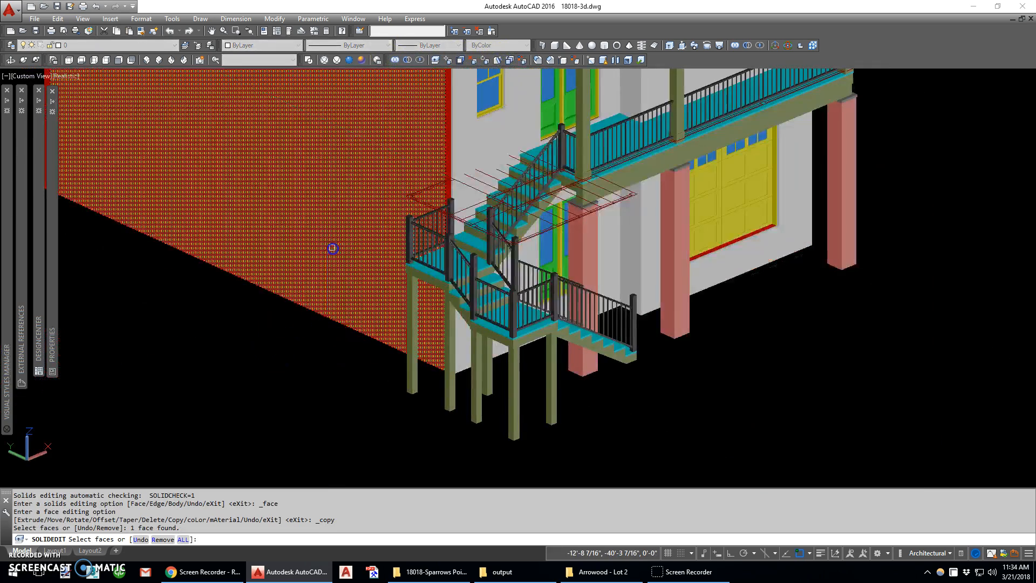
scroll(354, 332, "up", 5)
key("Return")
left_click(386, 335)
left_click(386, 336)
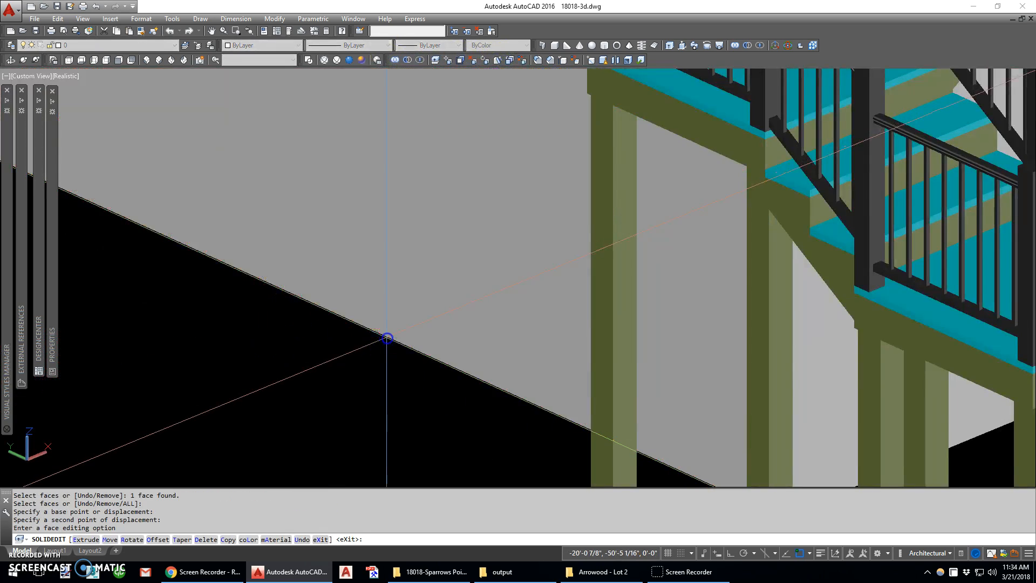
key("Escape")
Extrude the copied windowless side wall face by 2 inches.
type("ext")
key("Return")
left_click(386, 336)
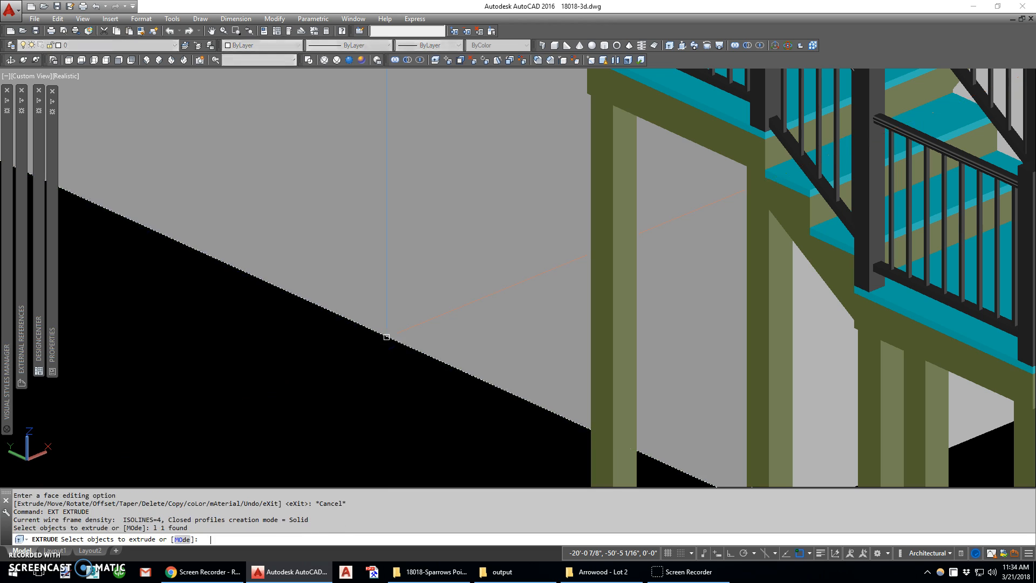
key("Return")
type("2")
key("Return")
scroll(358, 294, "down", 8)
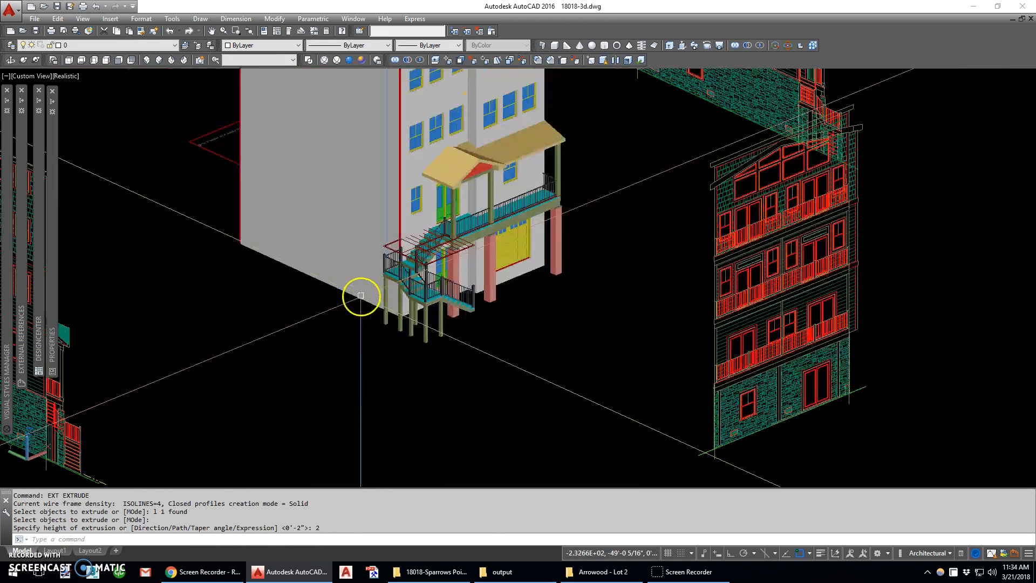
Inspect the corner between the side and front cladding, and measure the gap at its base in the 2D wireframe style.
mouse_move(487, 295)
middle_mouse_down("shift")
mouse_move(457, 287)
mouse_move(482, 302)
middle_mouse_up("shift")
scroll(405, 196, "up", 8)
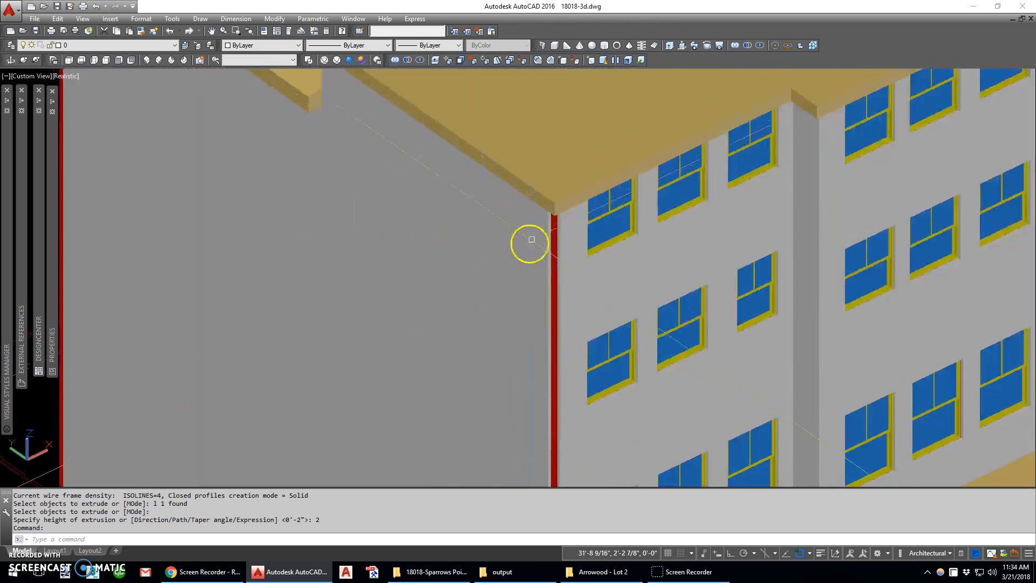
scroll(594, 238, "up", 6)
scroll(429, 178, "down", 8)
middle_click_drag(454, 316, 578, 324)
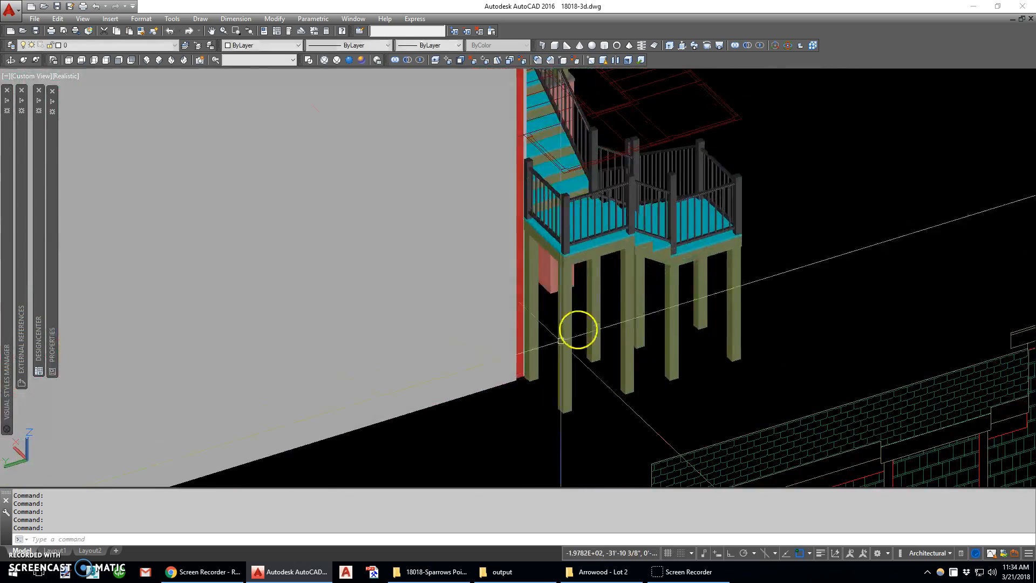
scroll(549, 345, "up", 5)
scroll(549, 346, "up", 4)
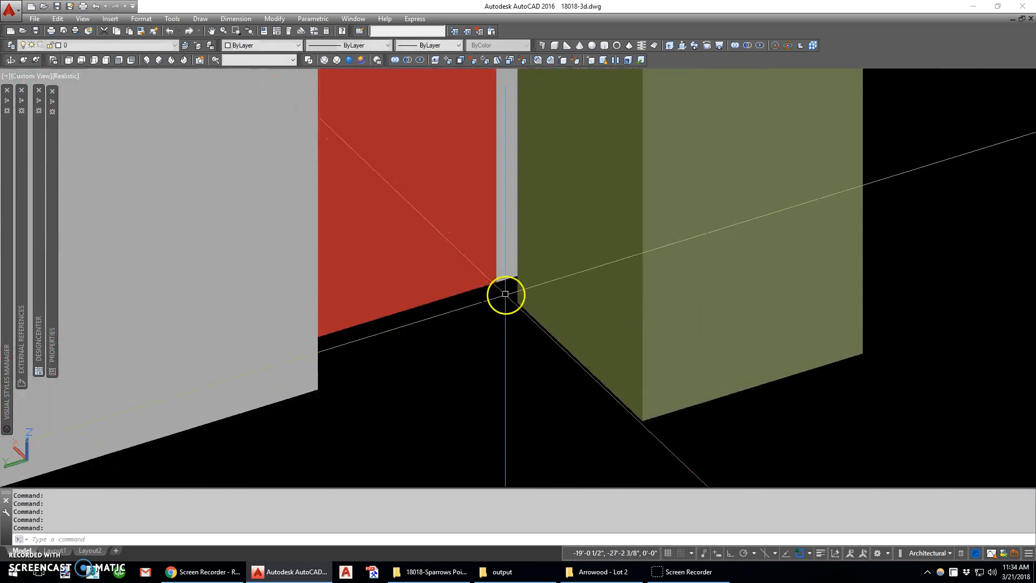
scroll(501, 300, "down", 3)
left_click(309, 61)
type("di")
key("space")
left_click(531, 280)
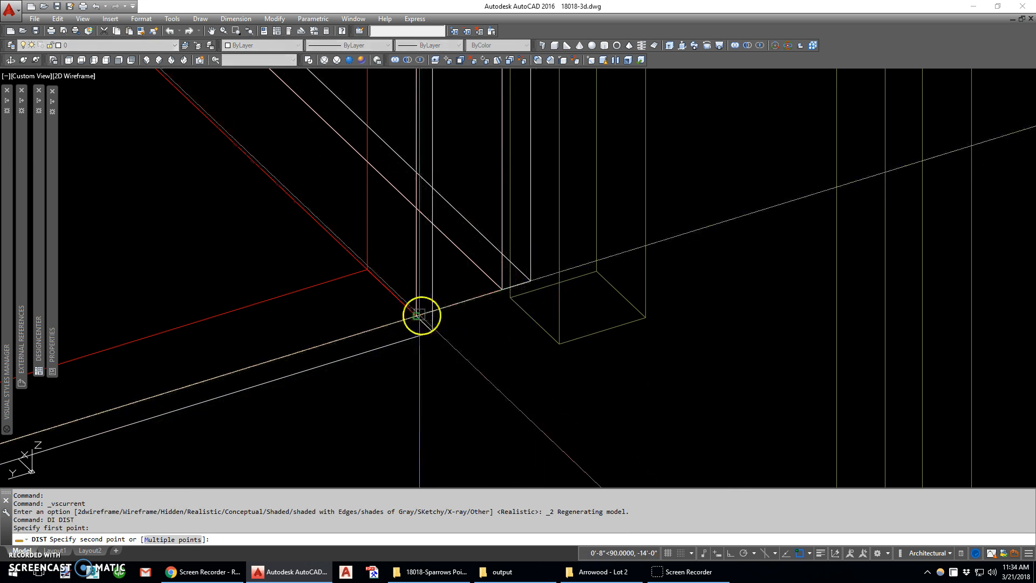
left_click(418, 313)
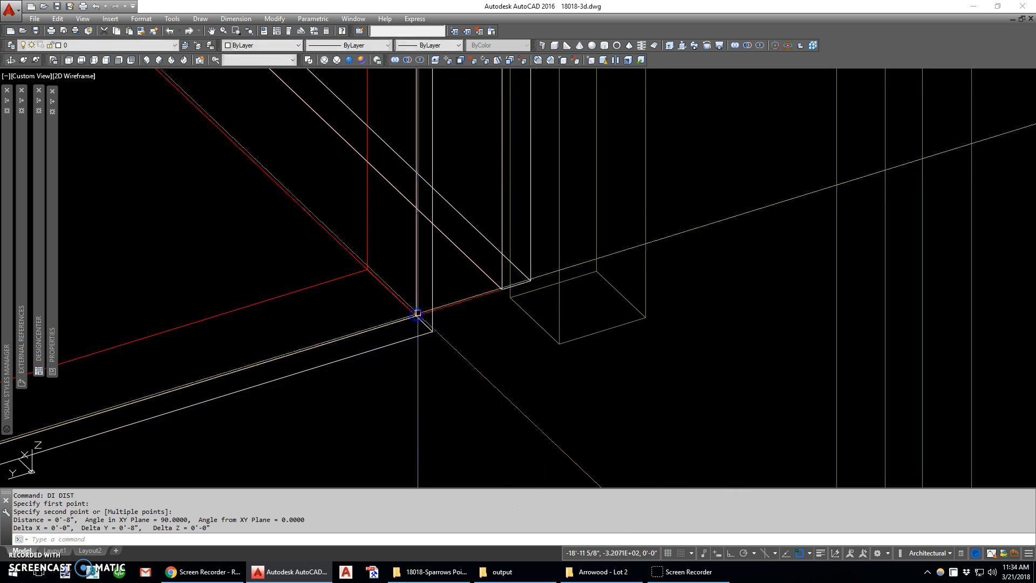
Offset the end face of the side wall cladding by the picked gap distance, up to the front cladding's outer corner.
left_click(462, 61)
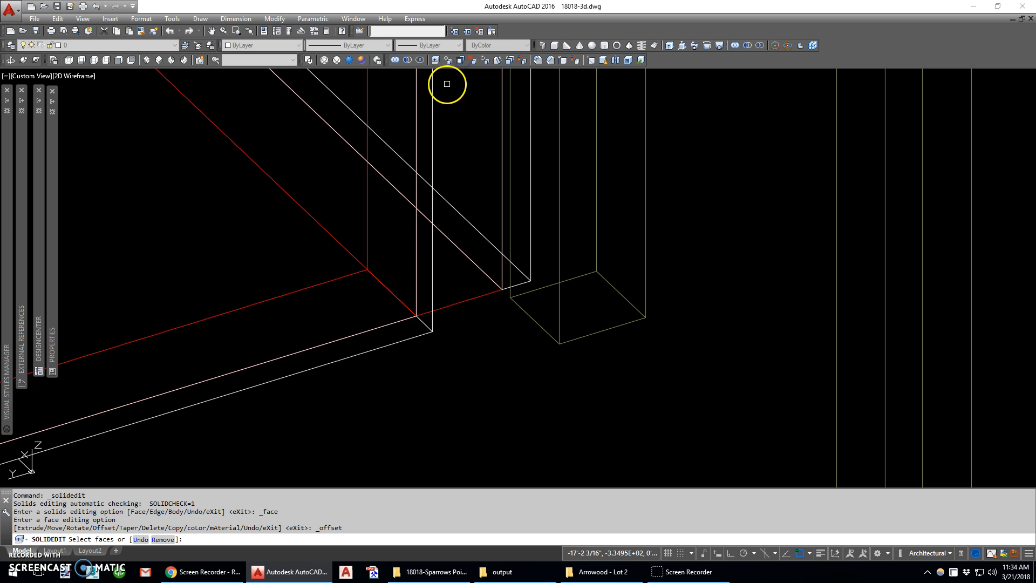
left_click(422, 268)
scroll(422, 265, "up", 3)
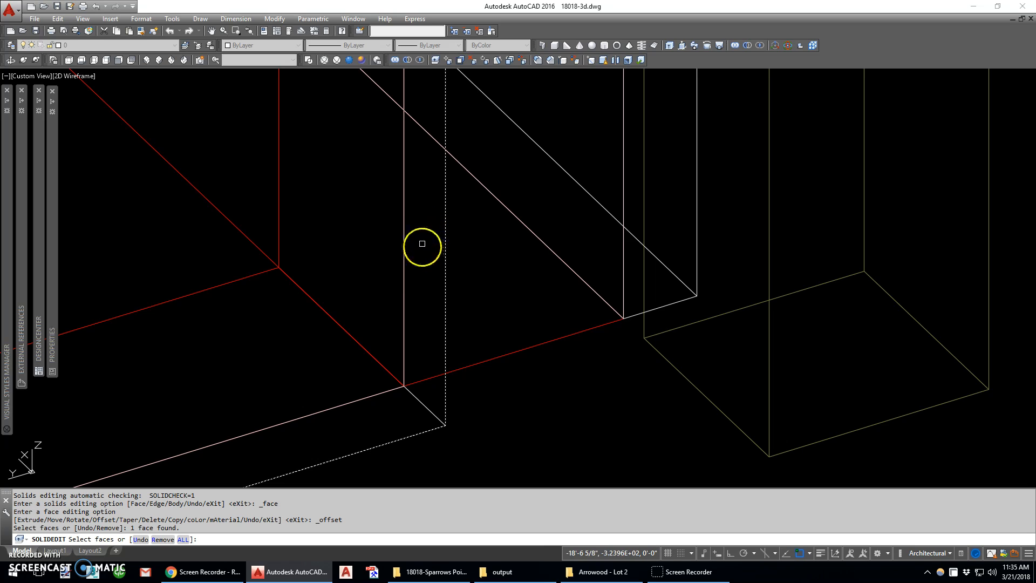
left_click(424, 245)
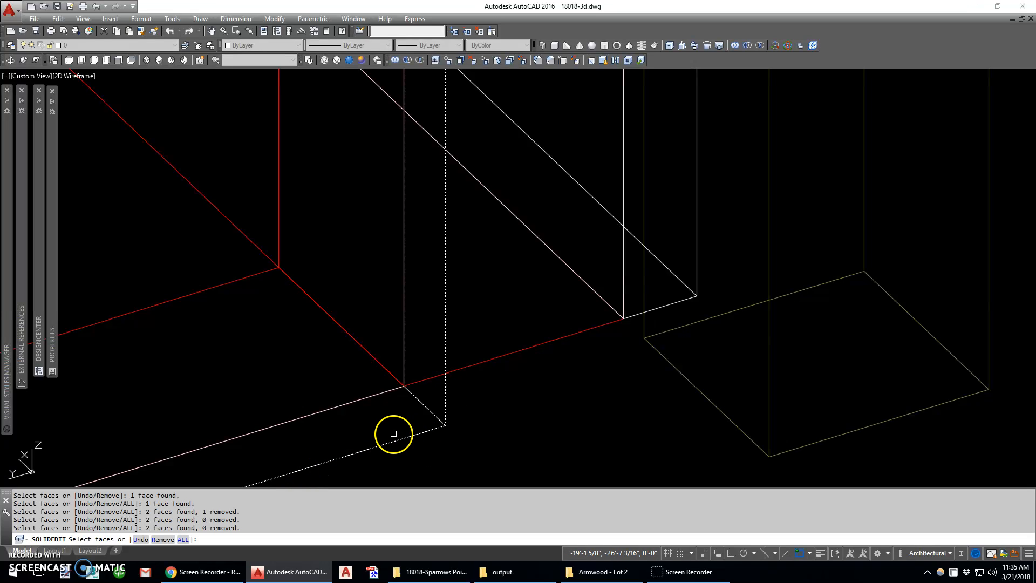
key("Return")
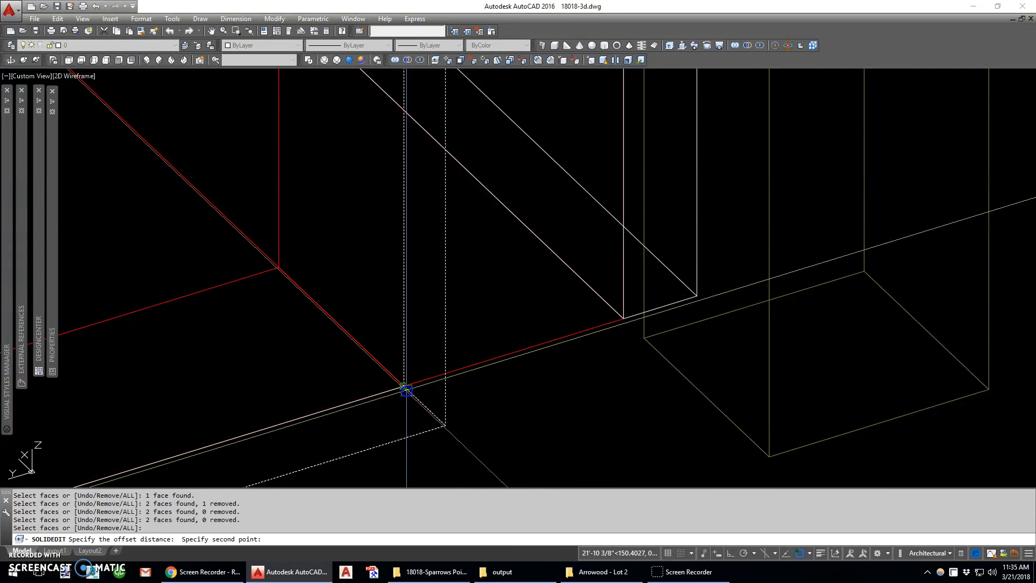
left_click(694, 297)
Copy the opposite side wall face, next to the garage door, in place as a separate object.
scroll(503, 372, "down", 6)
scroll(536, 358, "down", 6)
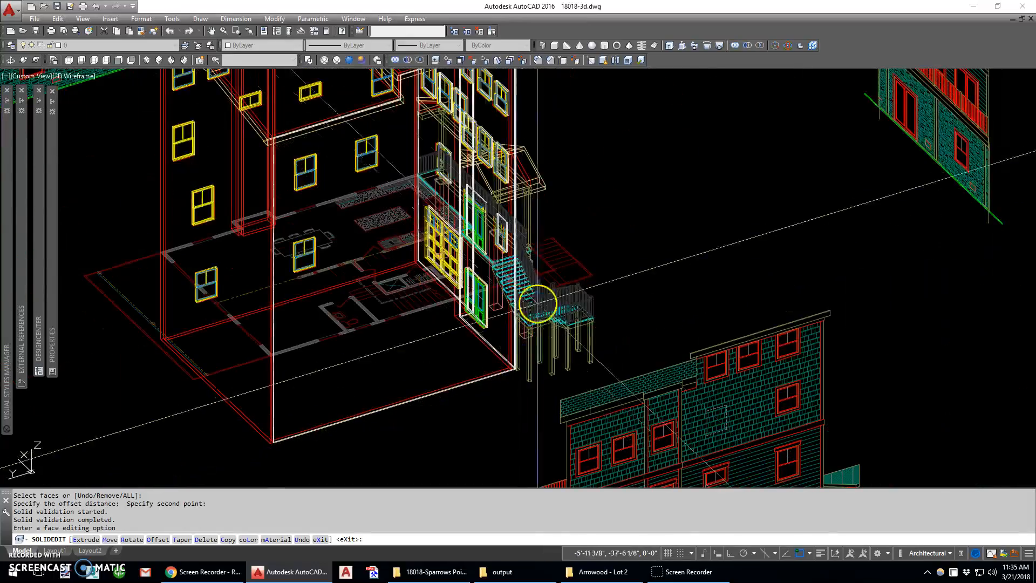
middle_click_drag(631, 296, 361, 280, "shift")
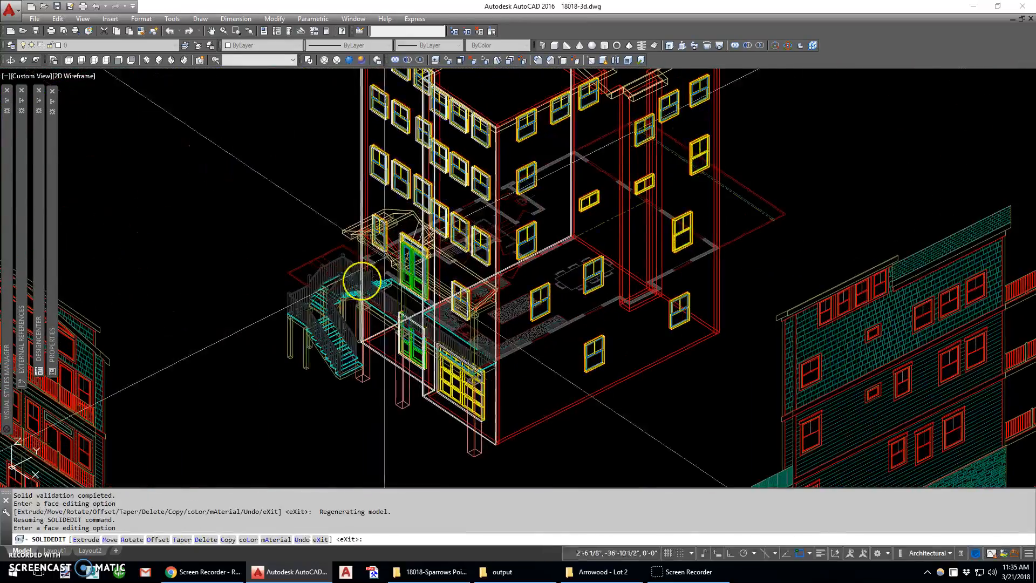
left_click(509, 60)
scroll(533, 410, "up", 5)
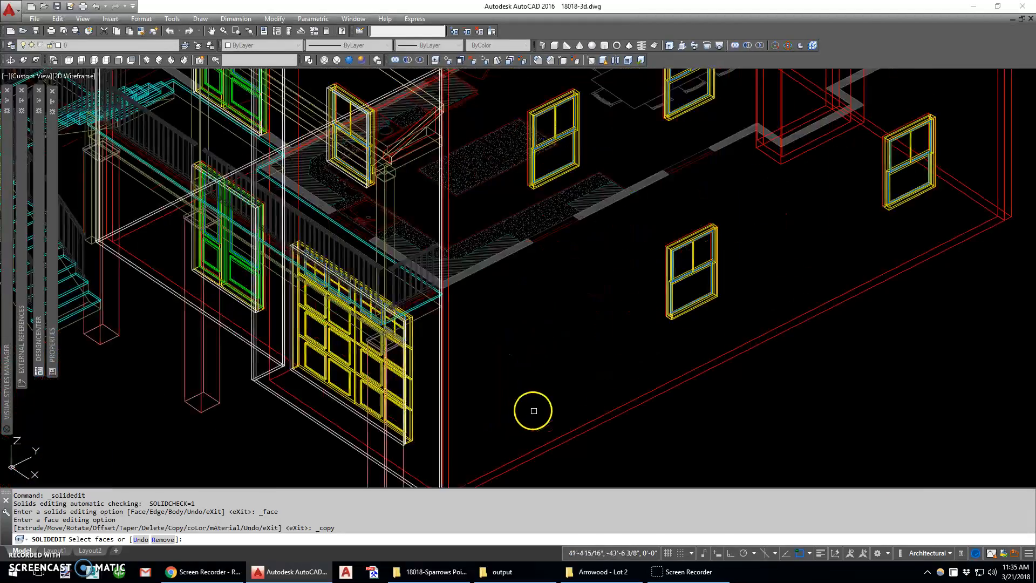
left_click(533, 410)
scroll(539, 411, "up", 4)
right_click(426, 254)
left_click(359, 343)
left_click(355, 344)
key("Escape")
Extrude the copied side wall face next to the garage door by 2 inches.
type("exty")
key("Return")
left_click(353, 344)
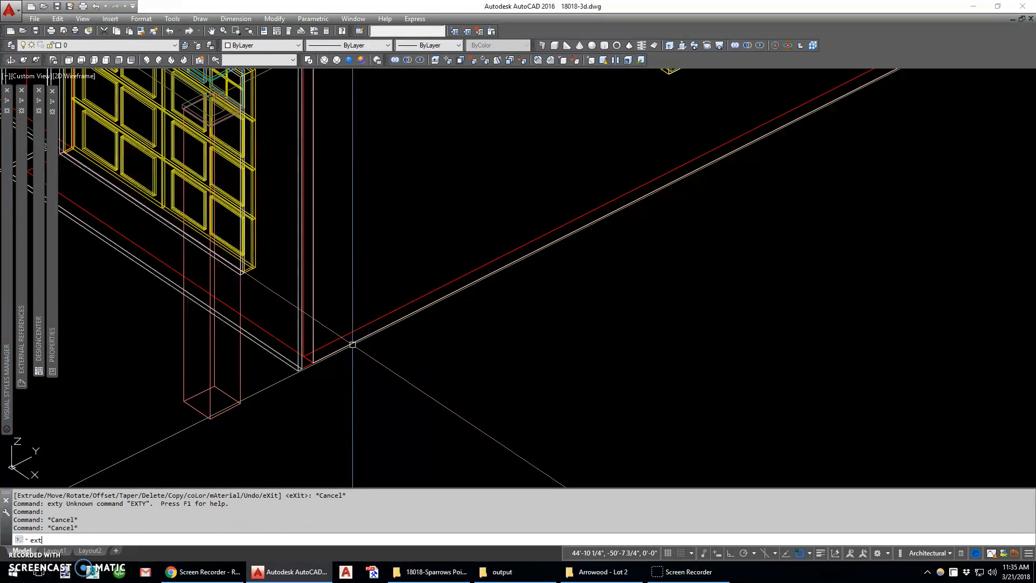
key("Return")
left_click(353, 345)
key("Return")
type("2")
key("Return")
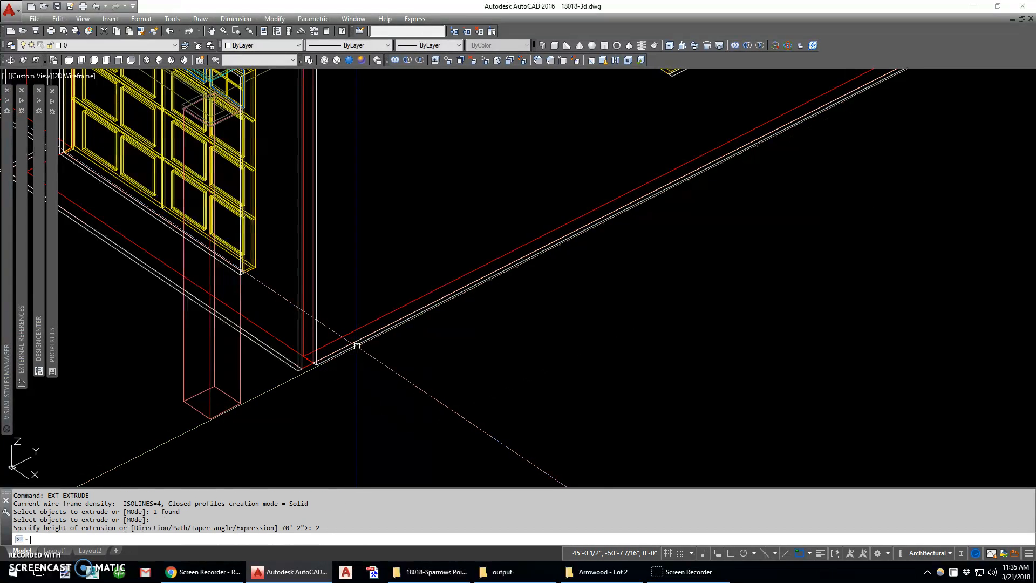
Offset this side cladding's end face by a distance picked from its corner to the front cladding's outer corner.
left_click(460, 58)
scroll(323, 362, "up", 3)
left_click(333, 324)
key("Return")
left_click(326, 350)
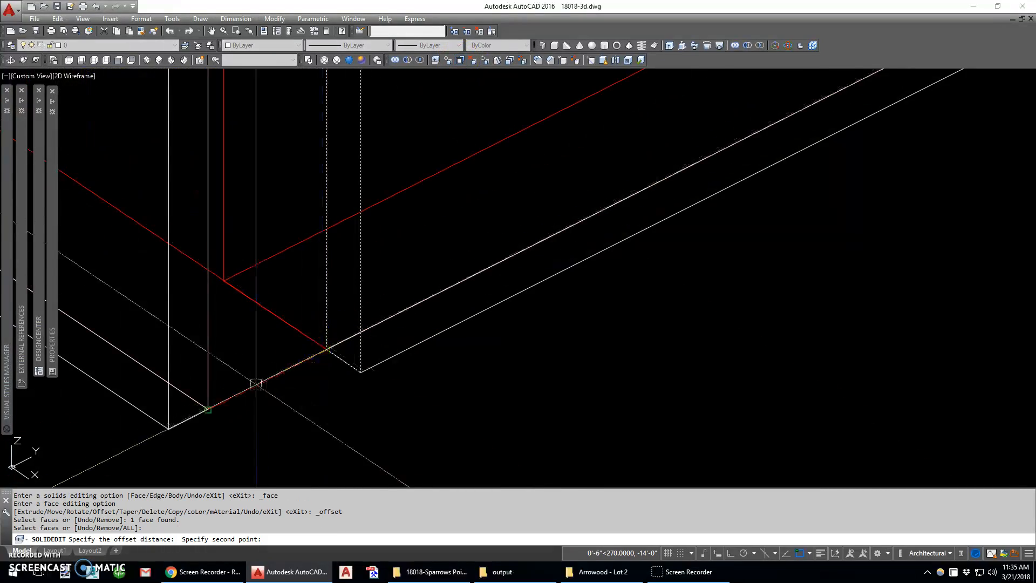
left_click(162, 430)
Turn off all layers whose names match 3d*, leaving the cladding on layer 0 displayed.
scroll(302, 388, "down", 5)
scroll(303, 380, "down", 3)
middle_click_drag(303, 377, 497, 330, "shift")
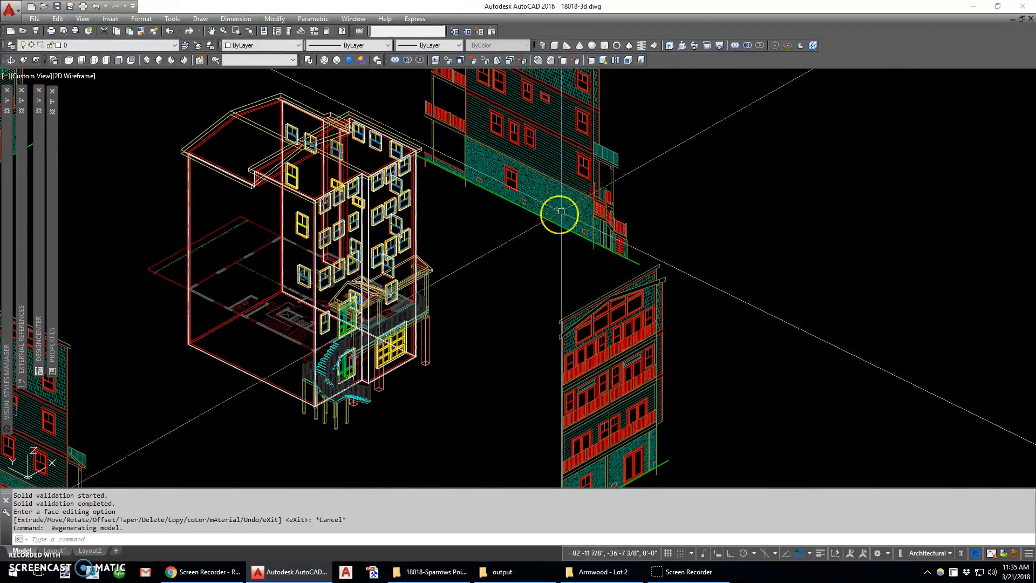
type("LA")
key("Return")
type("of")
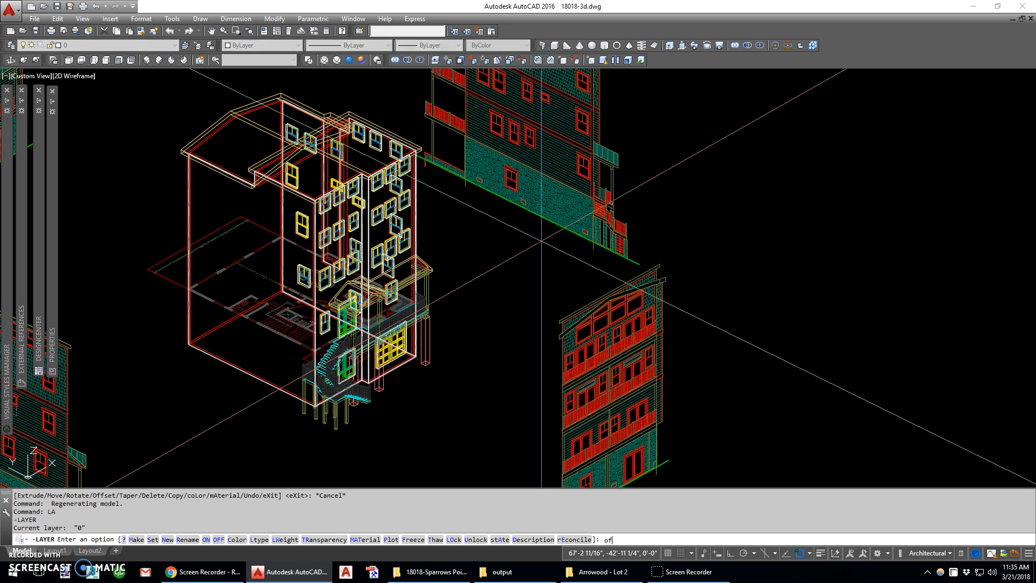
key("Return")
type("3d*")
key("Return")
Slice all six cladding solids along the XY plane at the top of the side elevation's stone veneer, keeping only the lower part.
type("sl")
key("Return")
left_click(430, 189)
left_click(178, 354)
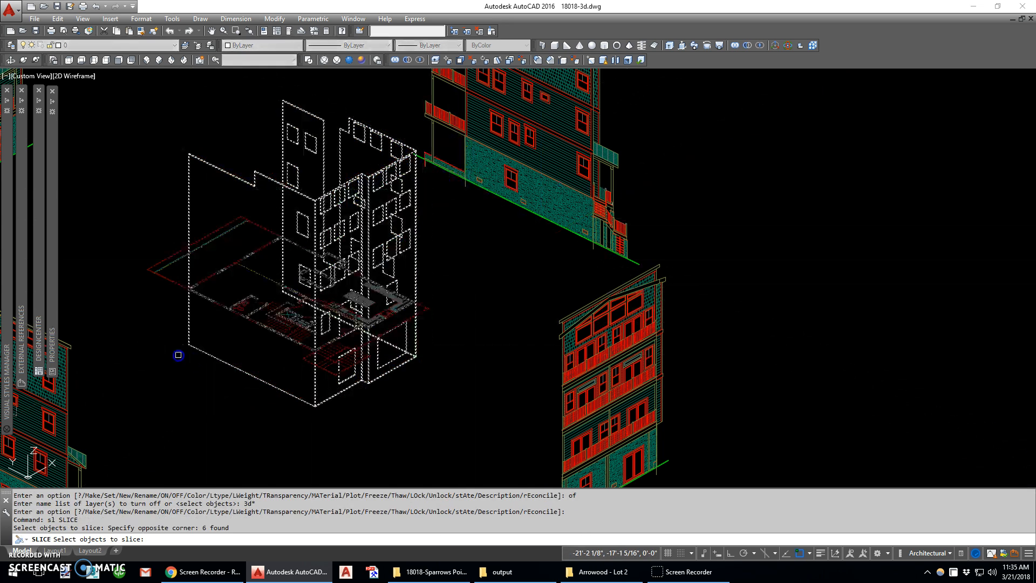
key("Return")
type("xy")
key("Return")
scroll(480, 134, "up", 5)
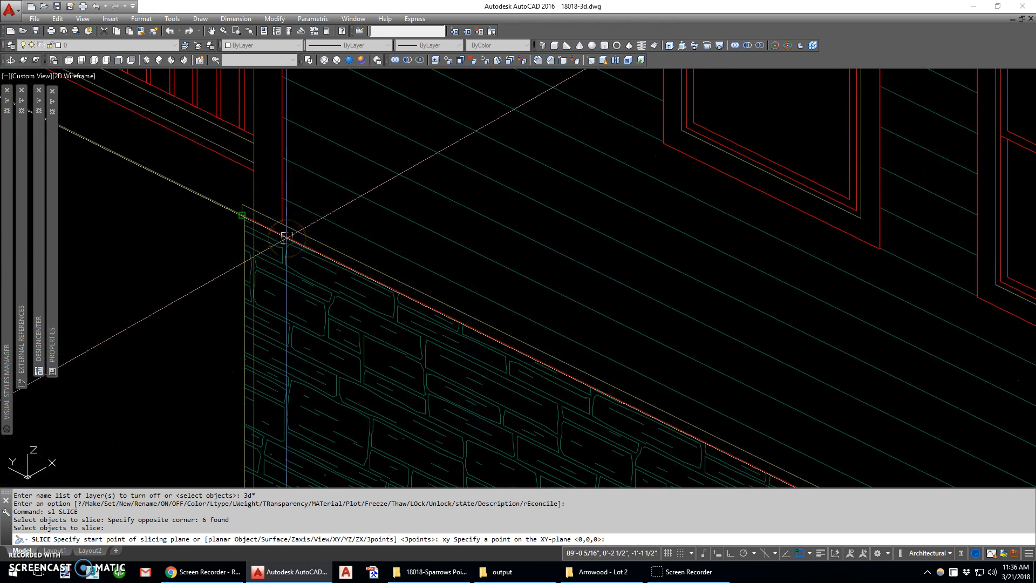
left_click(287, 237)
scroll(286, 237, "down", 5)
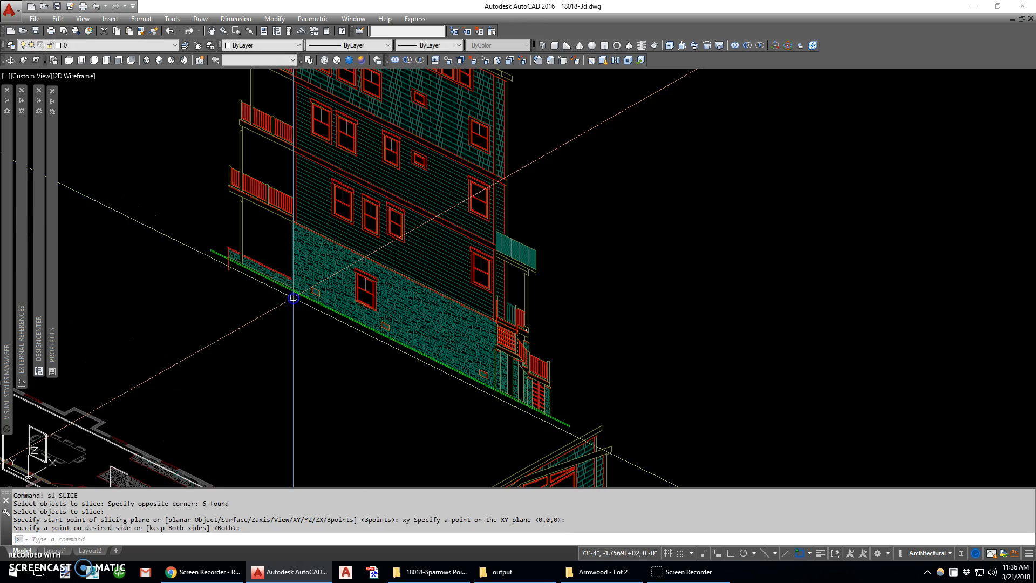
middle_click_drag(274, 342, 539, 167)
scroll(496, 195, "down", 2)
mouse_move(465, 274)
middle_mouse_down("shift")
mouse_move(413, 293)
mouse_move(494, 333)
middle_mouse_up("shift")
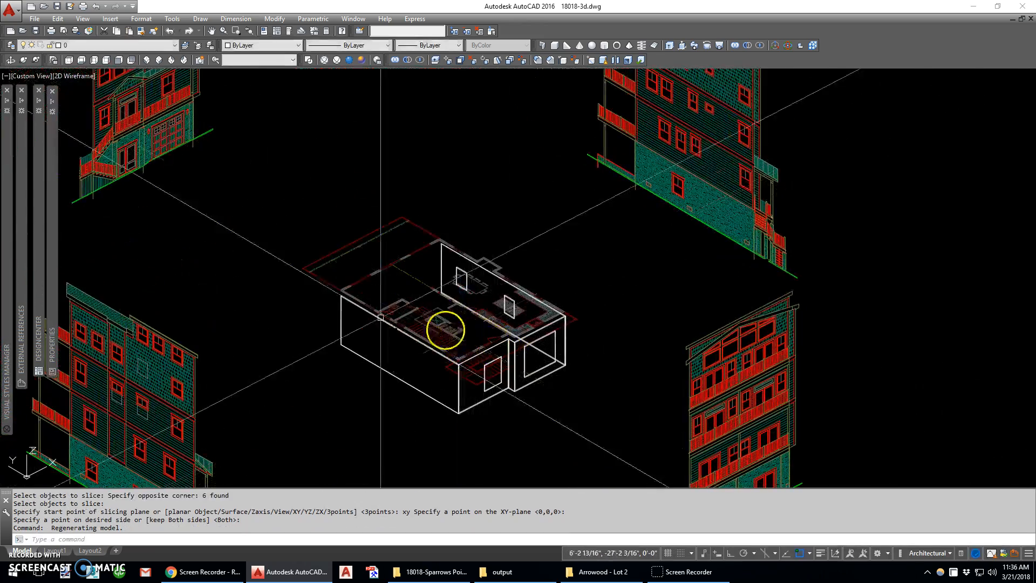
Align the work plane with the front view and show the model in southwest isometric.
scroll(155, 122, "up", 5)
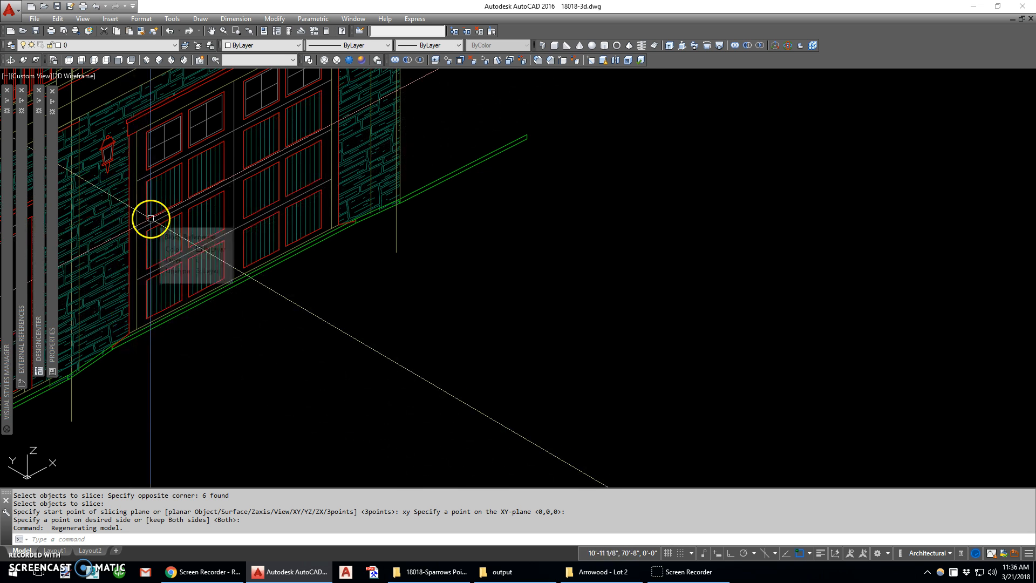
left_click(119, 61)
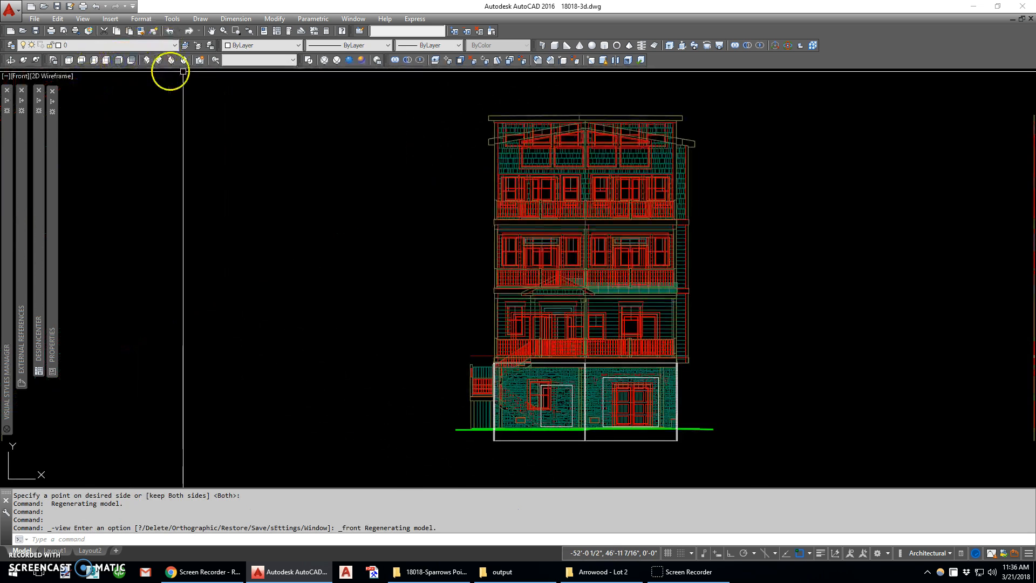
left_click(146, 59)
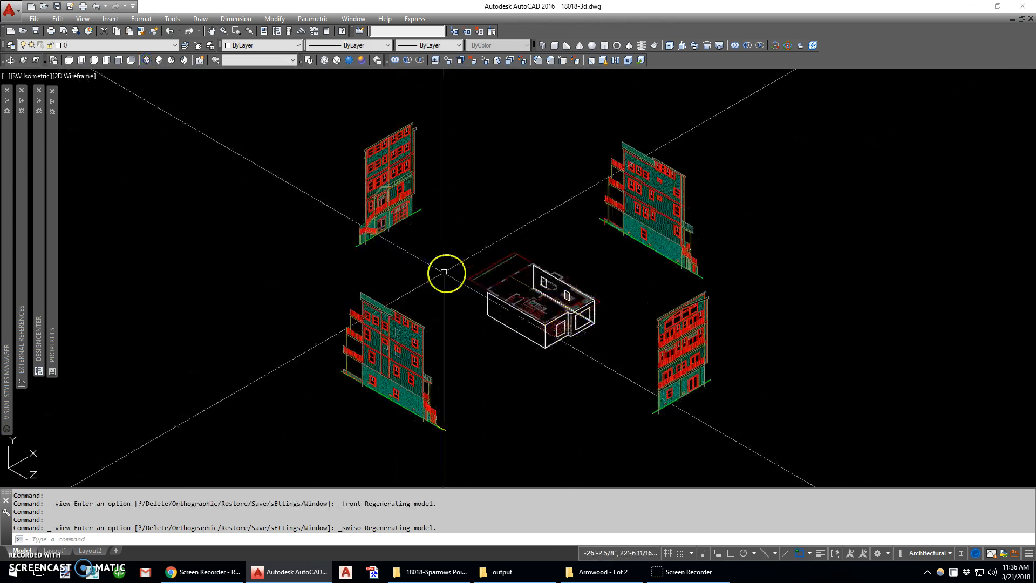
scroll(351, 200, "up", 5)
Trace the outer edge of the garage door trim on the front elevation with a closed polyline.
type("pl")
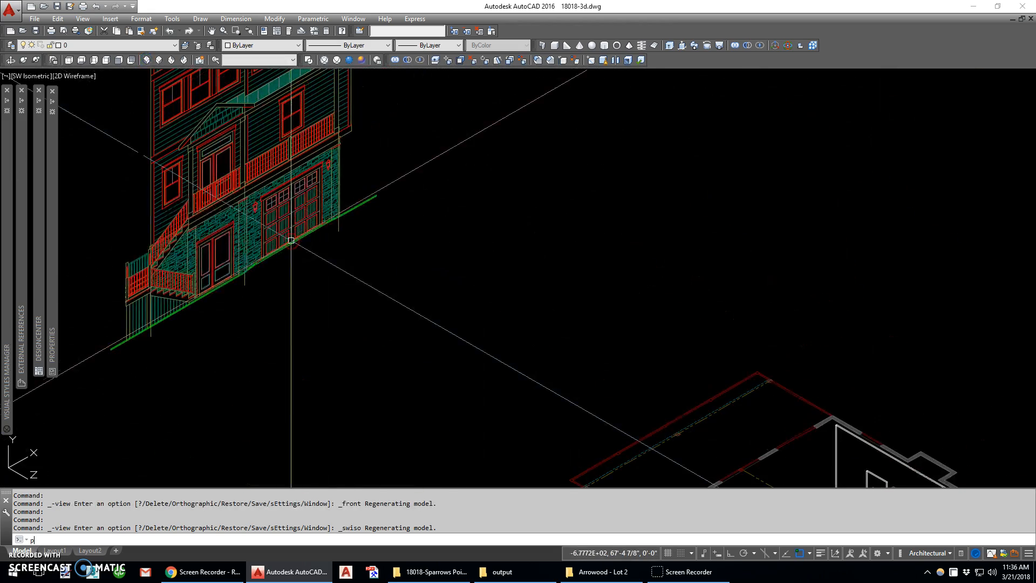
key("Return")
scroll(326, 151, "up", 9)
left_click(359, 138)
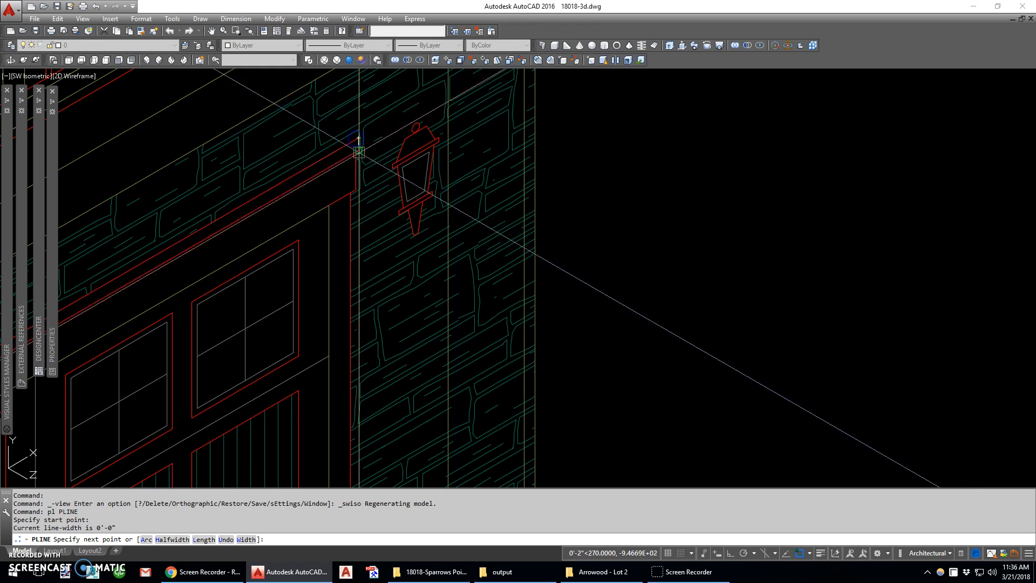
left_click(358, 151)
left_click(355, 153)
left_click(356, 184)
left_click(351, 195)
scroll(353, 175, "down", 7)
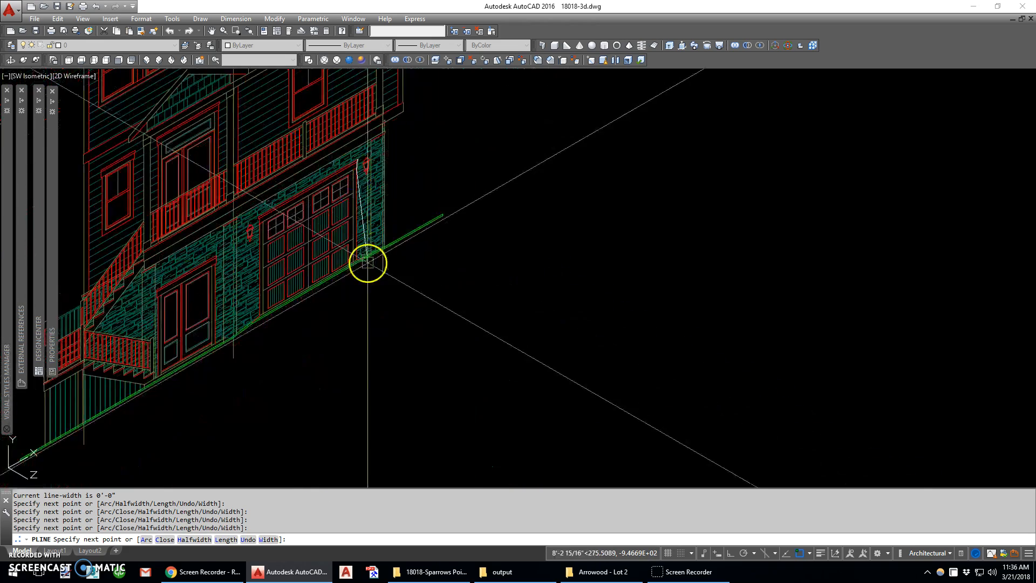
scroll(367, 263, "up", 5)
left_click(341, 243)
scroll(342, 242, "down", 4)
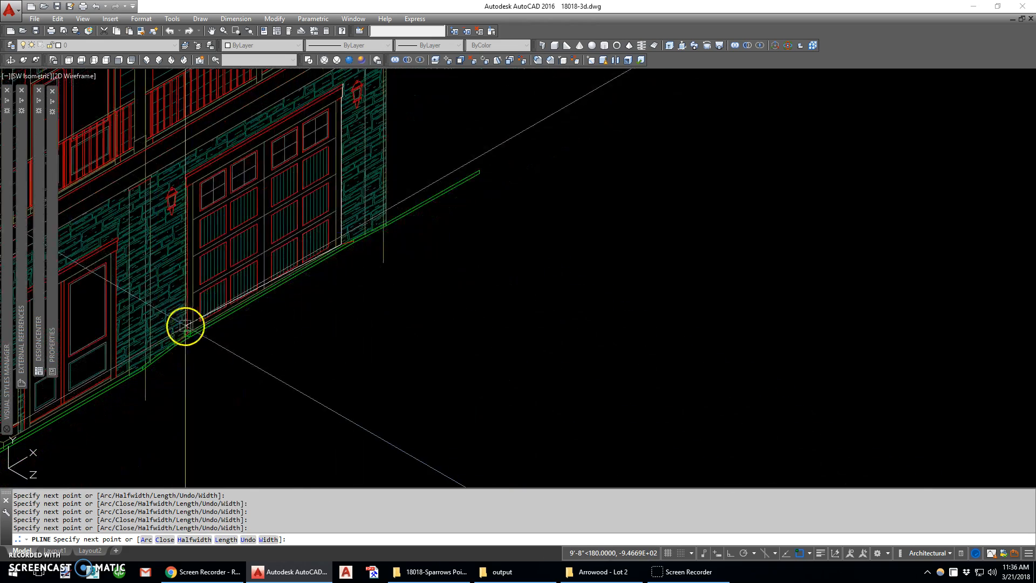
scroll(194, 212, "up", 5)
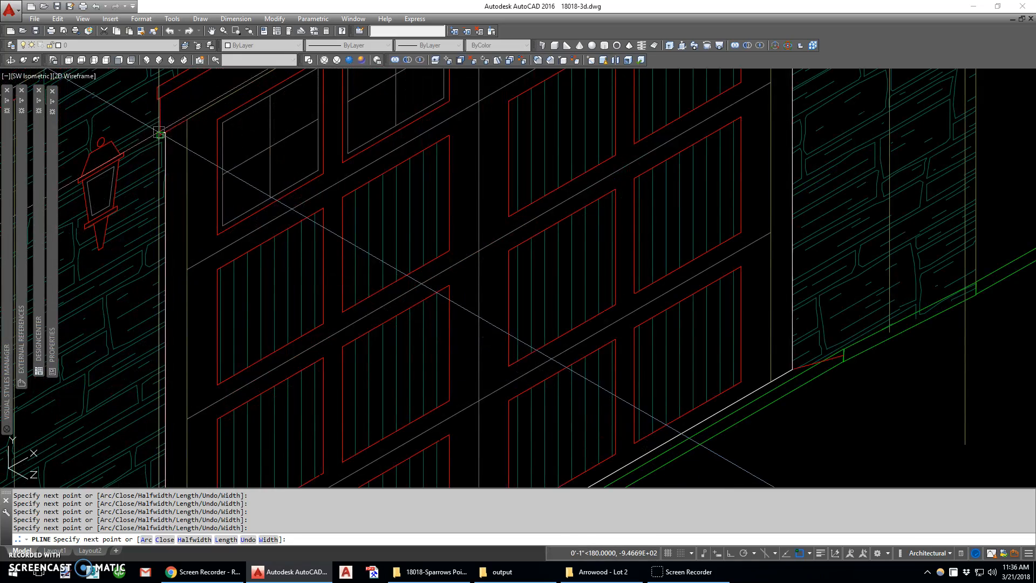
scroll(167, 150, "down", 5)
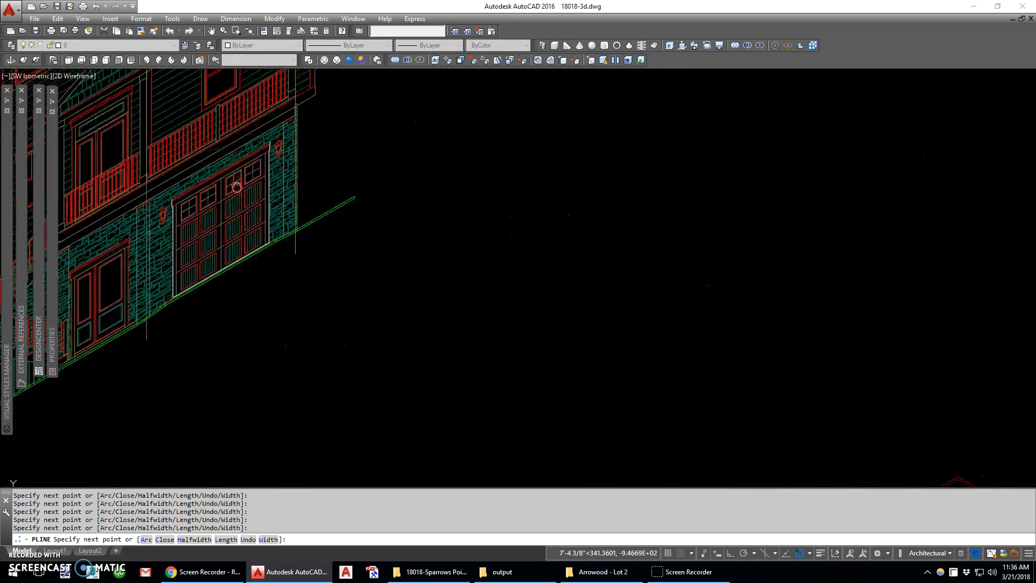
type("c")
key("Return")
middle_click_drag(231, 188, 356, 156)
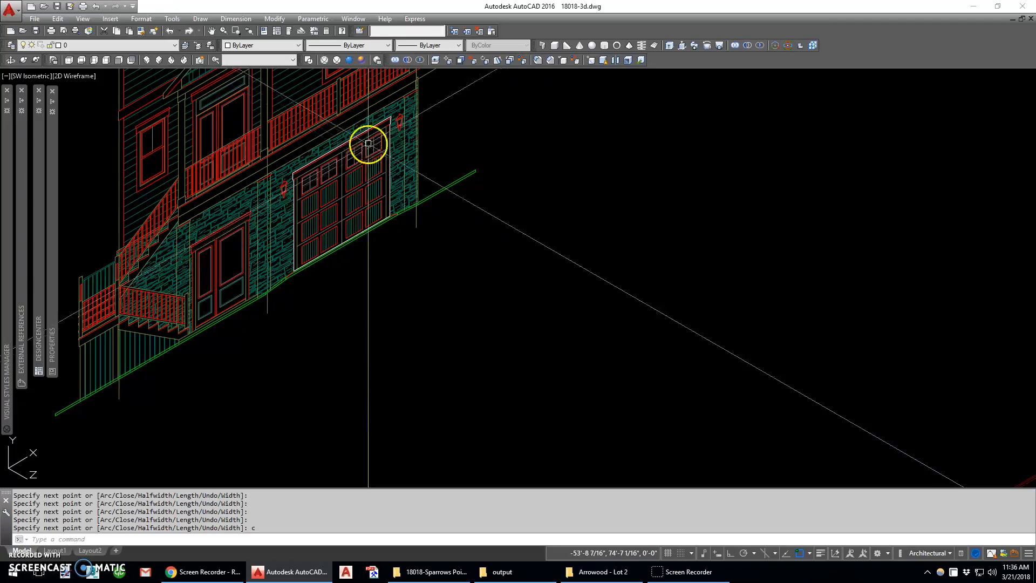
Copy the garage door outline so its upper corner lands on the upper corner of the ground-level entry door trim.
key("Return")
scroll(388, 117, "up", 5)
left_click(397, 112)
scroll(397, 112, "down", 5)
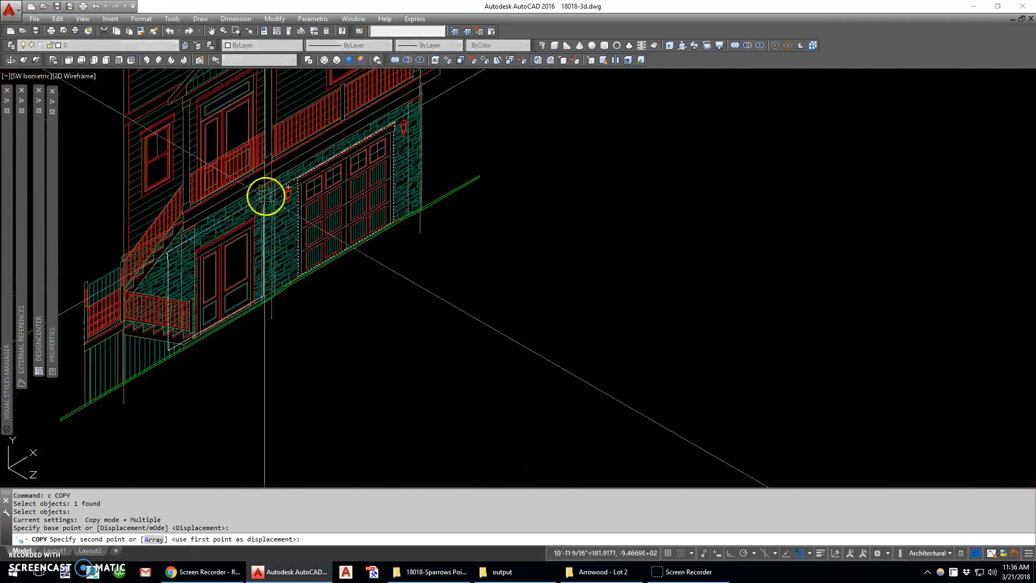
scroll(254, 208, "up", 5)
left_click(264, 230)
scroll(291, 190, "down", 8)
key("Escape")
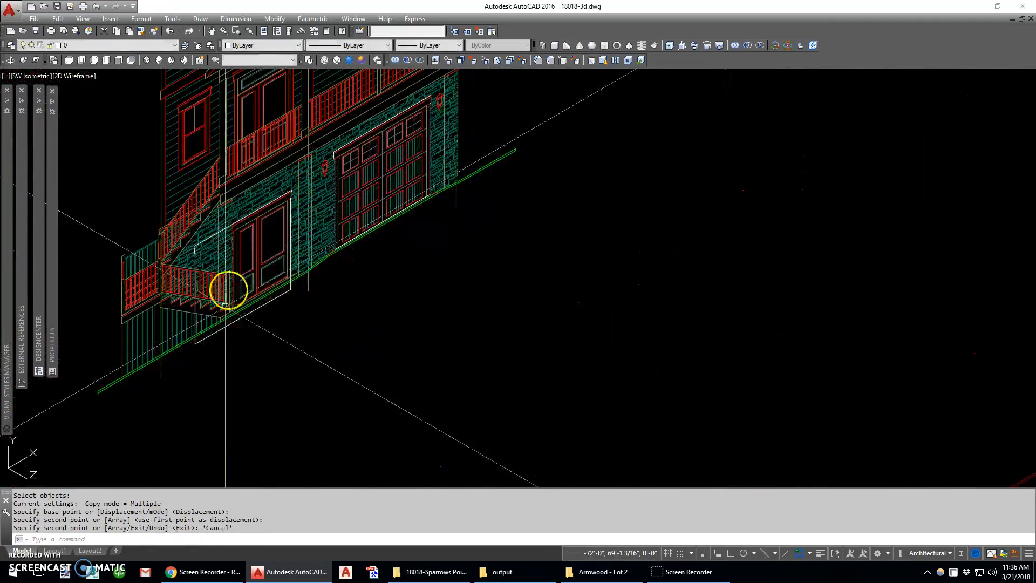
Stretch the copied outline's stair-side edge to match the width of the entry door trim.
scroll(217, 333, "up", 2)
type("s")
key("Return")
type("c")
left_click(198, 381)
left_click(164, 170)
key("Return")
left_click(181, 195)
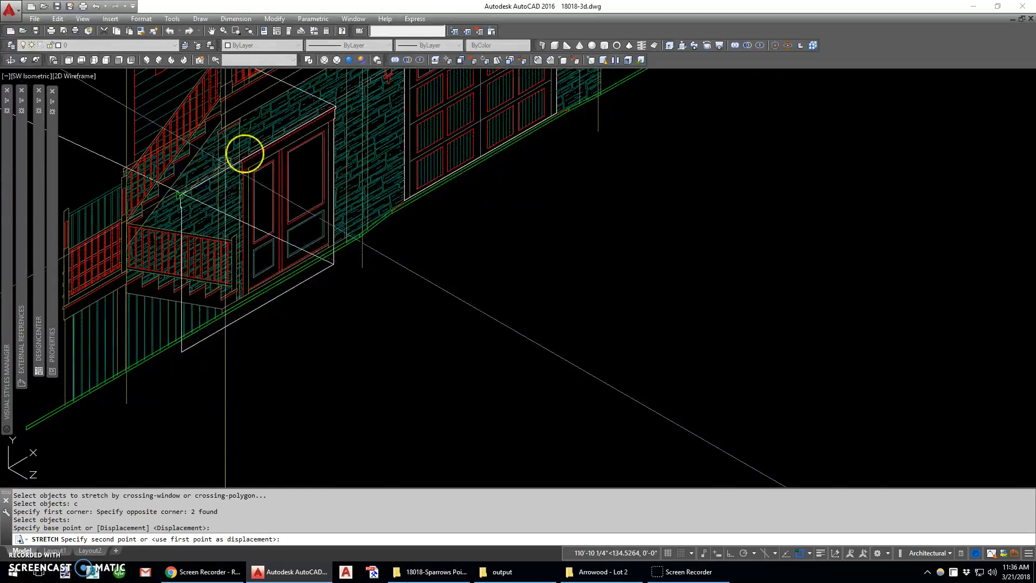
scroll(264, 144, "up", 5)
left_click(268, 147)
scroll(261, 186, "down", 5)
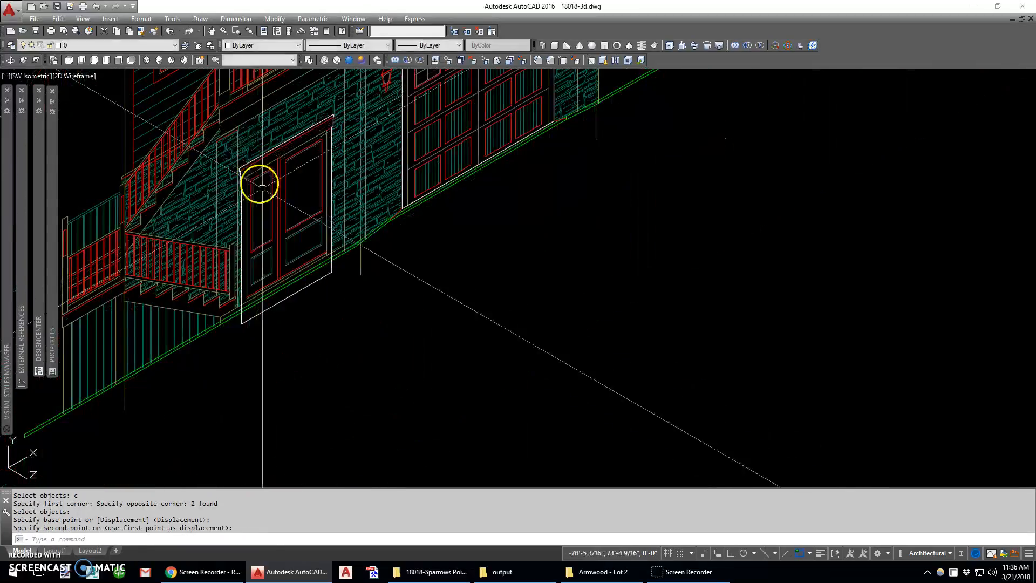
Stretch the lower edge of the copied outline up to the base of the entry door trim.
scroll(325, 258, "up", 5)
type("s")
key("Return")
type("c")
key("Return")
left_click(349, 255)
key("Return")
left_click(112, 424)
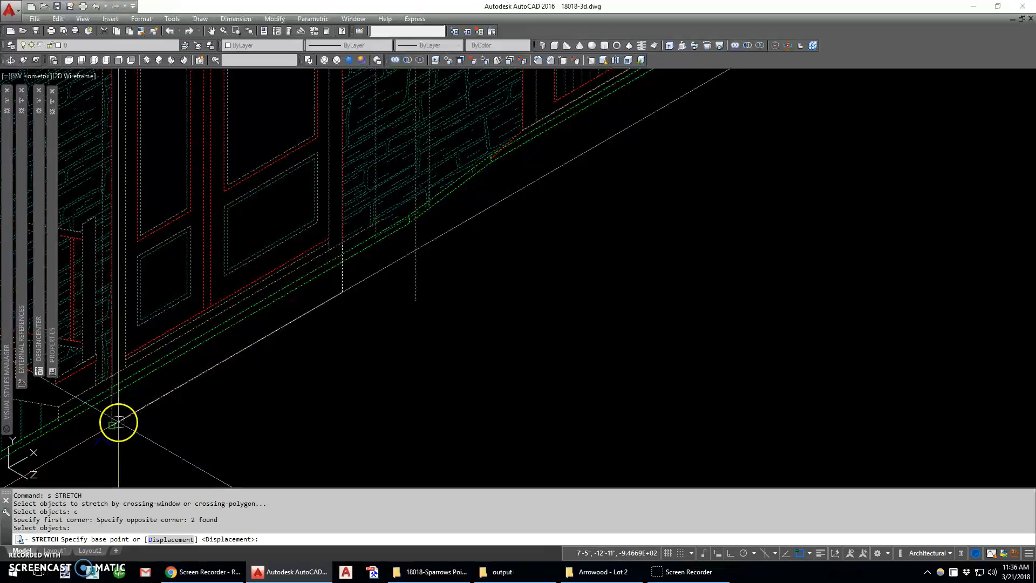
left_click(110, 372)
scroll(187, 320, "down", 5)
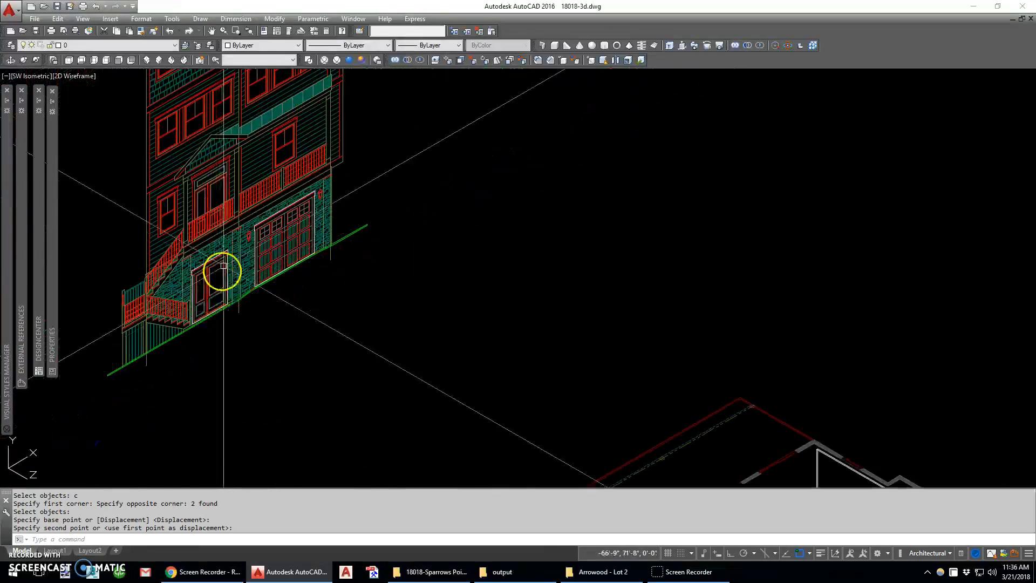
Extrude the garage door and entry door outlines about 134 feet so they pass through the front cladding.
type("ext")
key("Return")
left_click(209, 302)
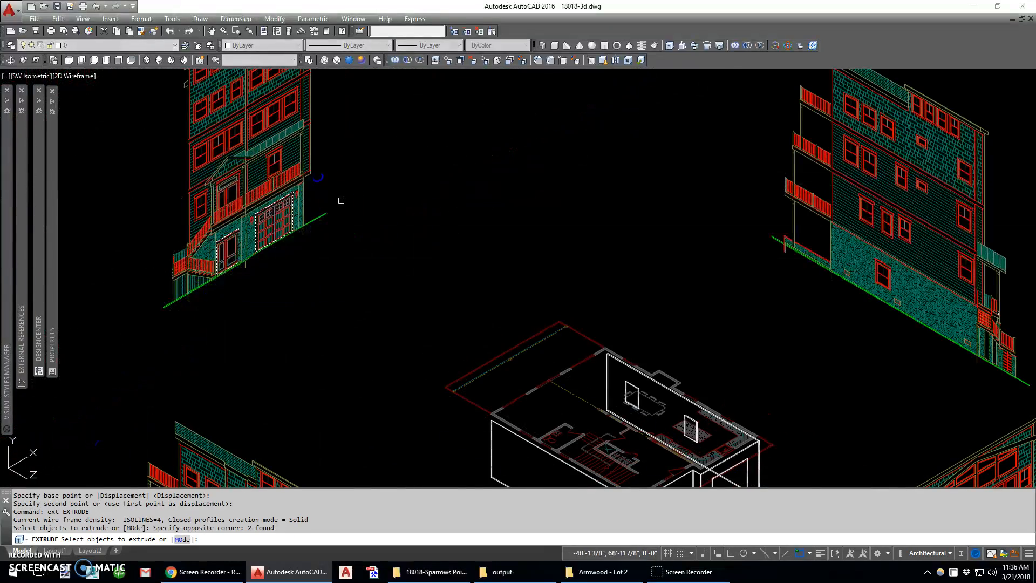
key("Return")
middle_click_drag(554, 287, 261, 120)
left_click(536, 227)
Subtract each extruded door solid from the front cladding piece it passes through.
type("su")
key("Return")
left_click(362, 381)
right_click(392, 382)
left_click(398, 383)
right_click(398, 384)
right_click(426, 361)
right_click(430, 359)
left_click(446, 364)
right_click(447, 364)
Align the work plane with the right view and show the model in southeast isometric.
scroll(448, 364, "down", 4)
middle_click_drag(479, 379, 301, 357, "shift")
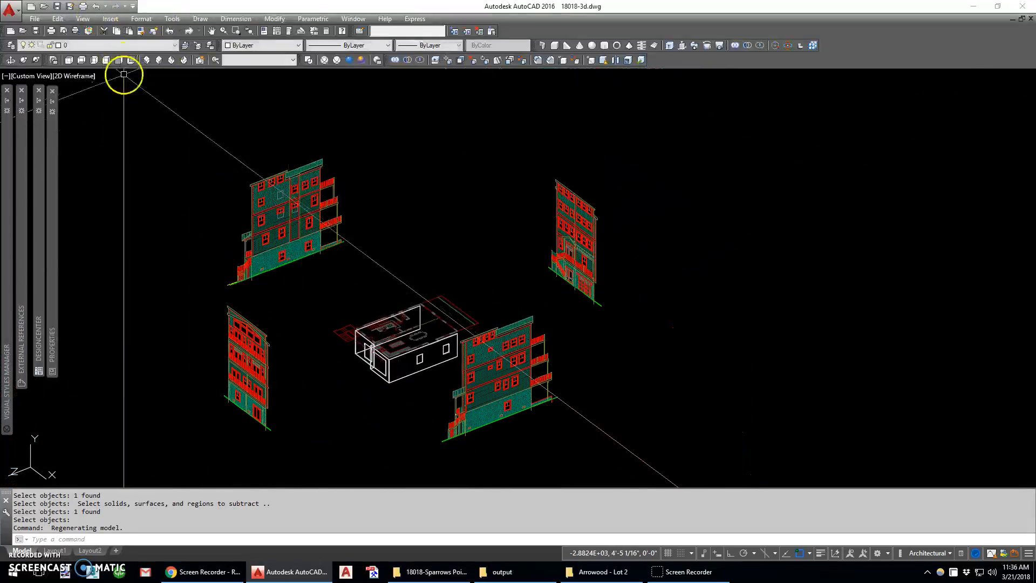
left_click(111, 62)
left_click(144, 60)
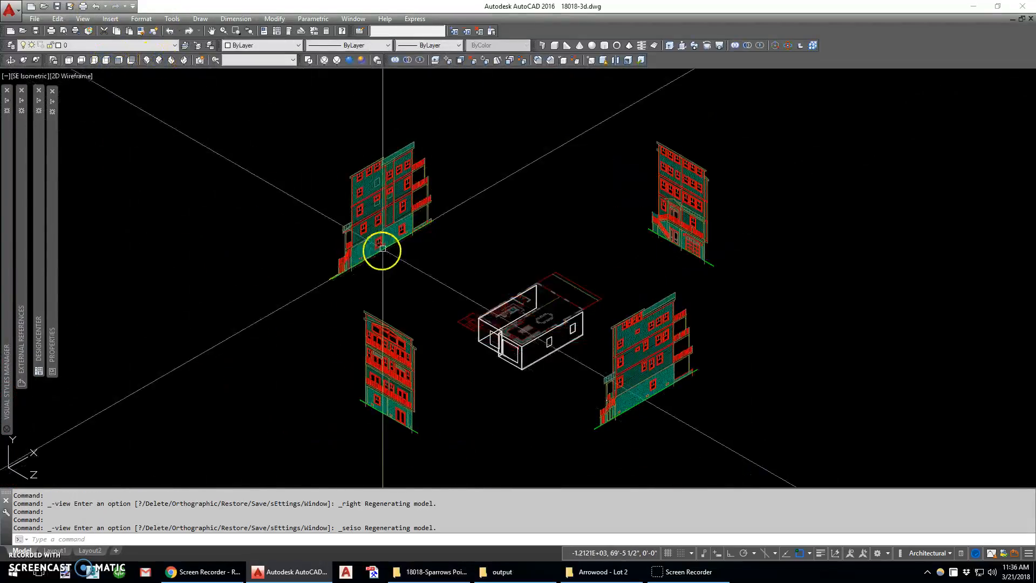
scroll(355, 196, "up", 10)
scroll(378, 167, "up", 2)
Trace the trim of the stone wall window nearer the stairs with a closed polyline on the side elevation.
type("pl")
key("Return")
scroll(412, 121, "down", 3)
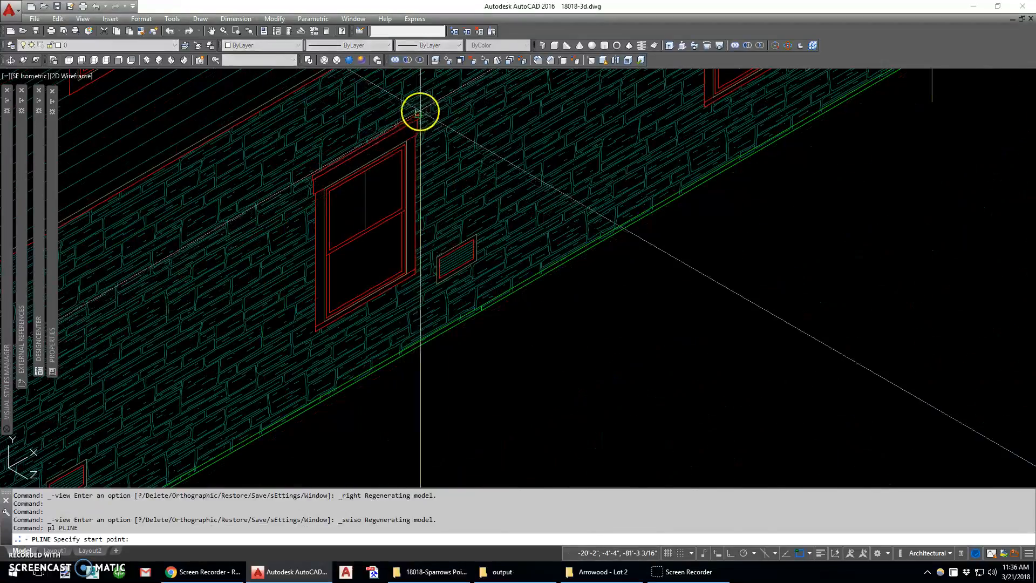
left_click(418, 114)
scroll(315, 186, "up", 3)
left_click(309, 163)
left_click(312, 163)
scroll(309, 180, "down", 1)
left_click(312, 200)
scroll(317, 198, "down", 3)
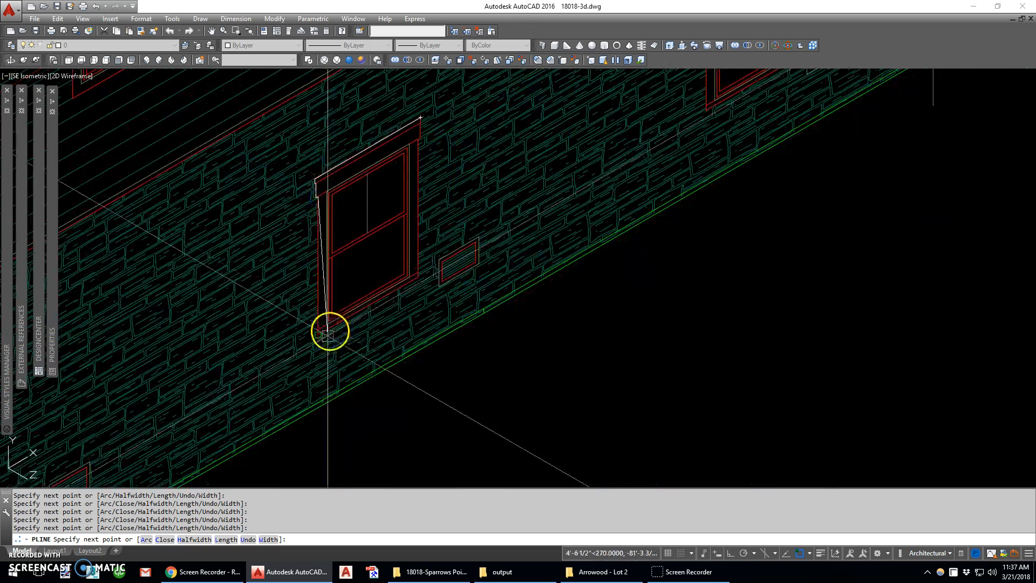
left_click(318, 332)
left_click(419, 279)
left_click(425, 147)
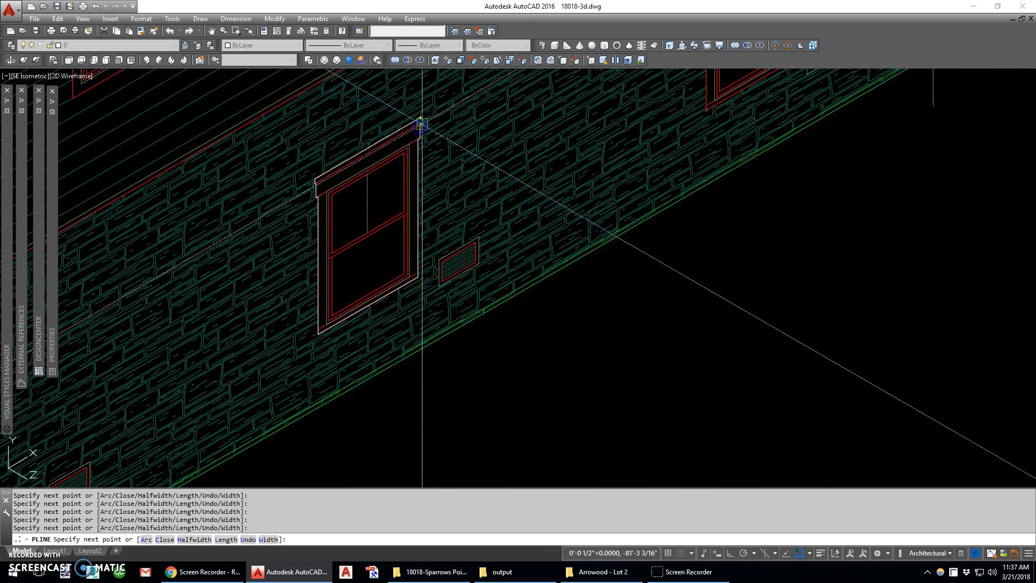
scroll(372, 109, "down", 6)
middle_click_drag(402, 104, 324, 226)
Copy the window outline onto the matching trim corner of the other window in the stone wall.
scroll(324, 227, "up", 4)
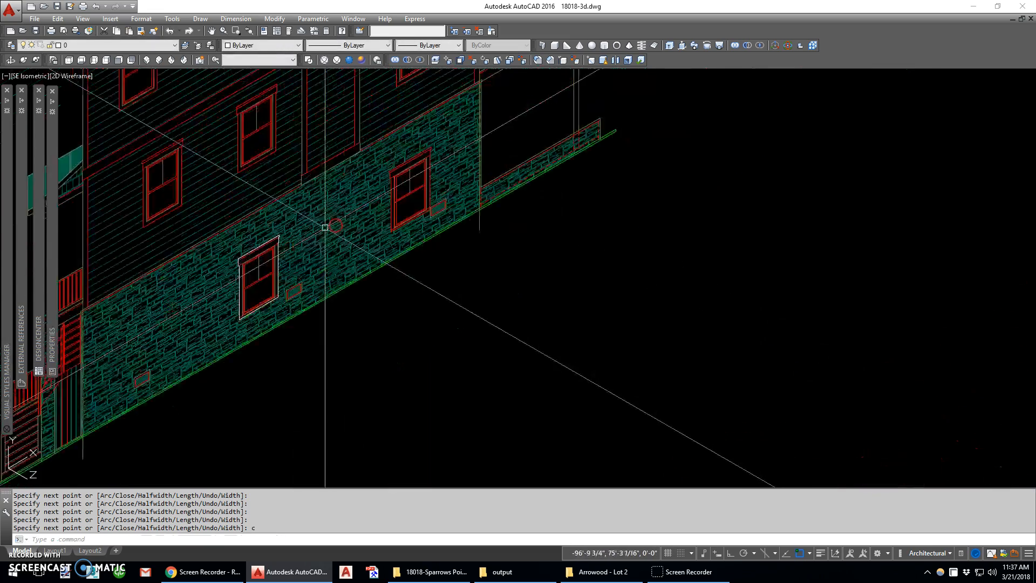
type("c")
key("space")
left_click(248, 242)
right_click(249, 241)
left_click(249, 241)
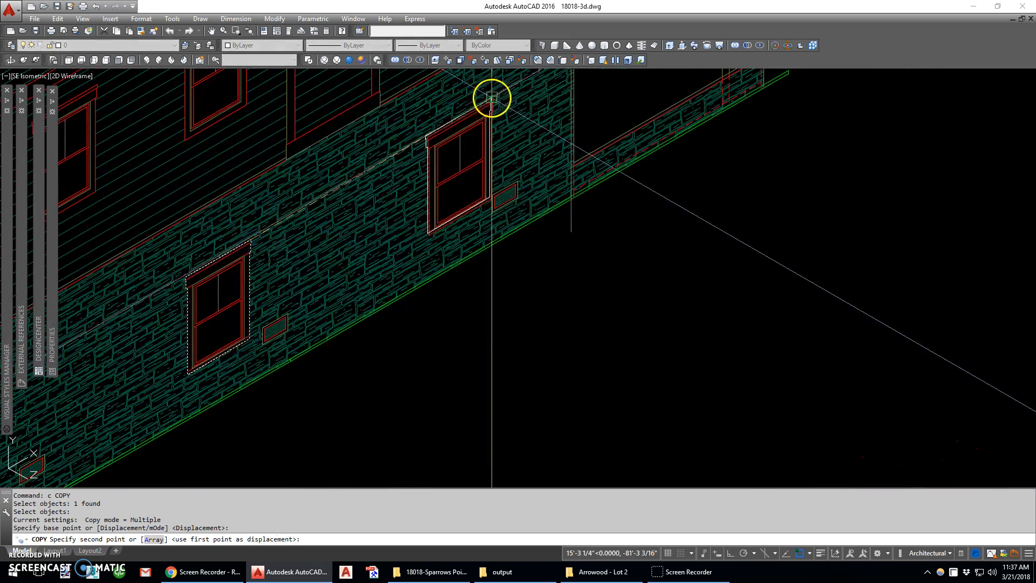
left_click(492, 97)
scroll(456, 117, "down", 4)
key("Escape")
Extrude both window outlines from the side elevation through the house's side cladding.
type("ext w")
left_click(337, 234)
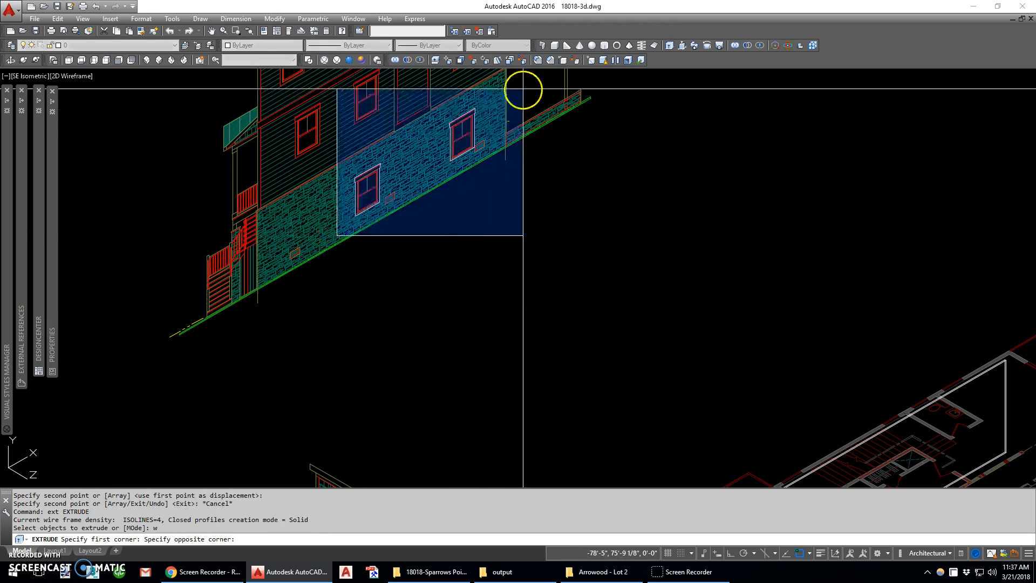
left_click(522, 90)
right_click(518, 94)
scroll(511, 100, "down", 2)
scroll(906, 275, "down", 2)
middle_click_drag(905, 274, 729, 217)
Subtract the two extruded window solids from the side cladding.
type("s")
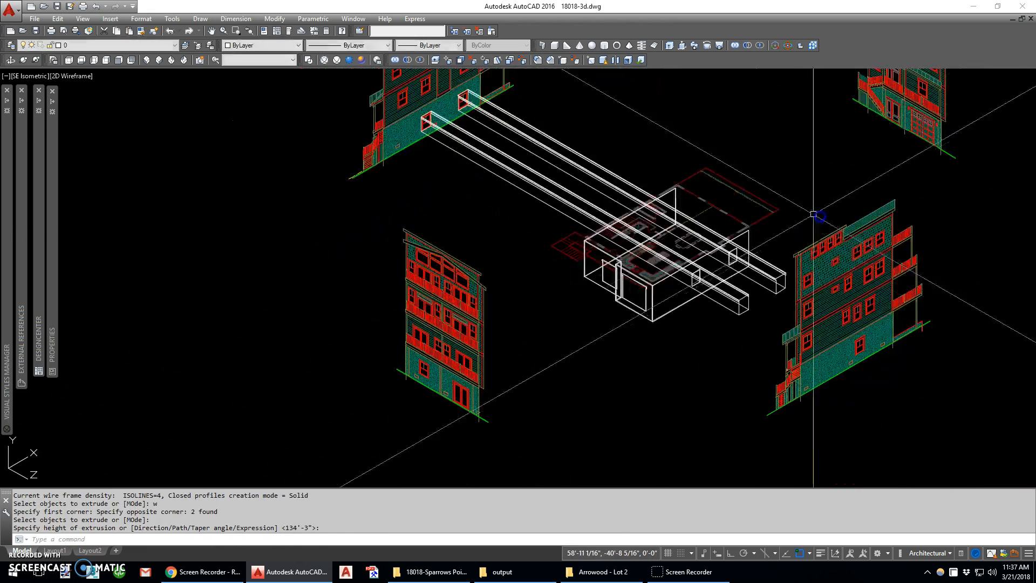
type("u")
left_click(675, 308)
right_click(675, 306)
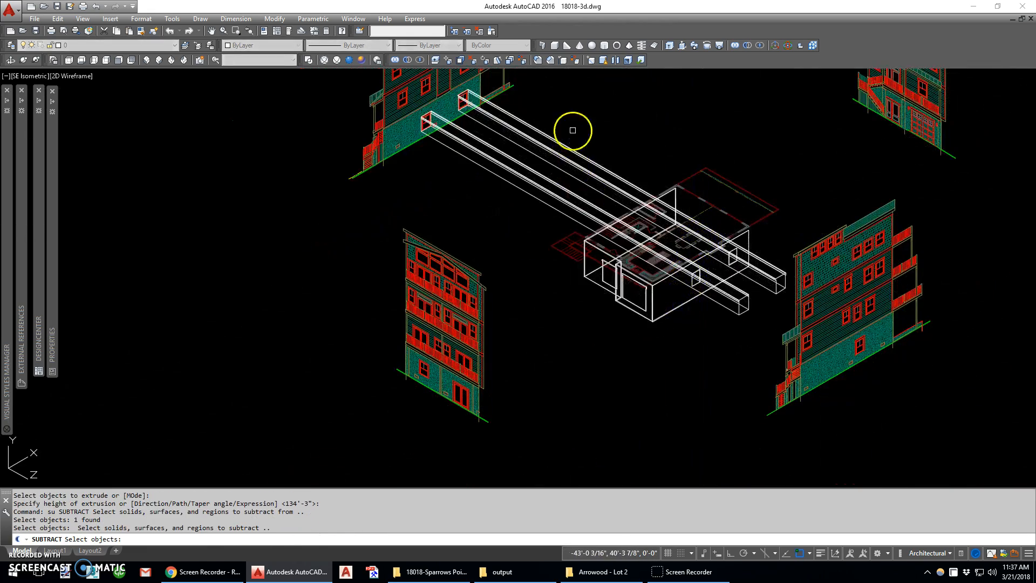
left_click(573, 132)
left_click(505, 183)
right_click(503, 175)
Draw a rectangle around the outer frame of the foundation vent nearest the stairs on the side elevation.
scroll(396, 143, "up", 2)
scroll(400, 147, "up", 5)
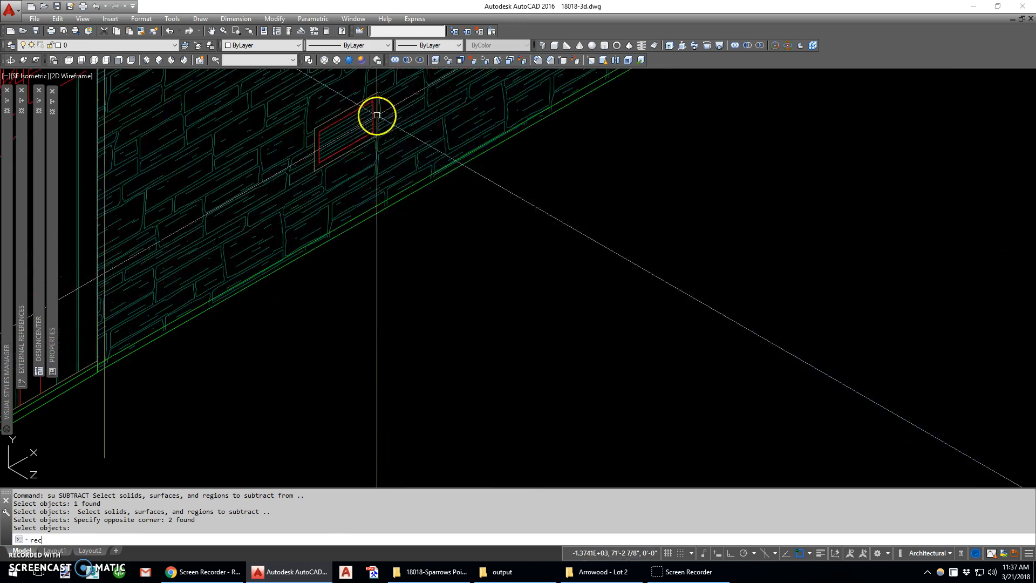
type("rec")
key("Return")
left_click(378, 92)
left_click(317, 169)
scroll(317, 211, "down", 4)
scroll(378, 201, "up", 2)
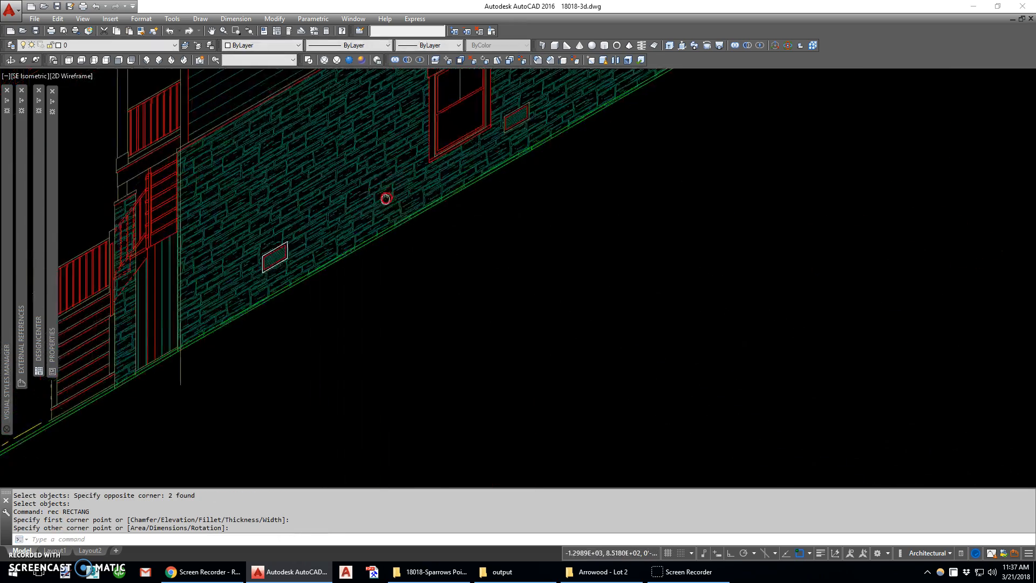
scroll(272, 262, "up", 2)
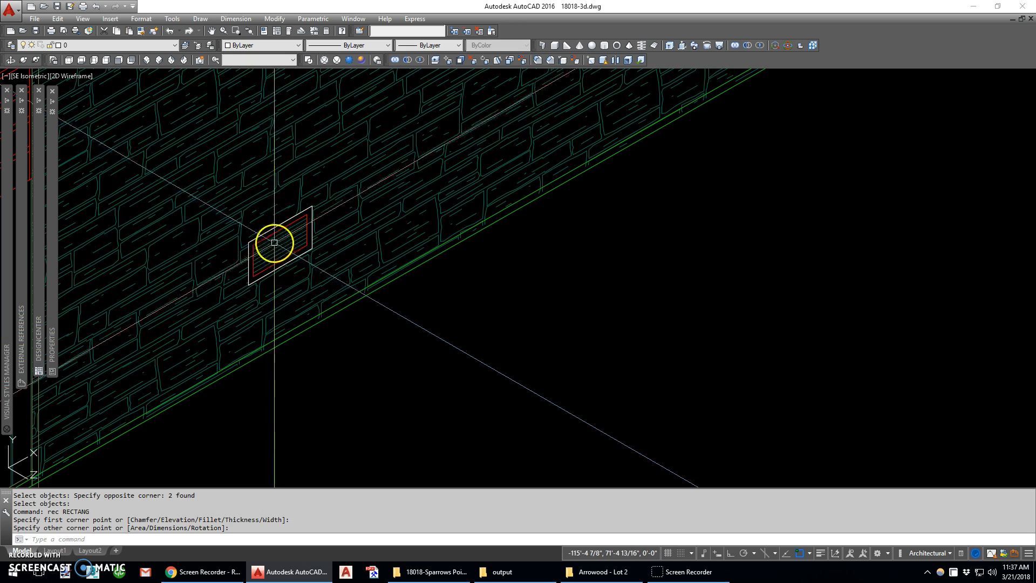
scroll(250, 282, "down", 3)
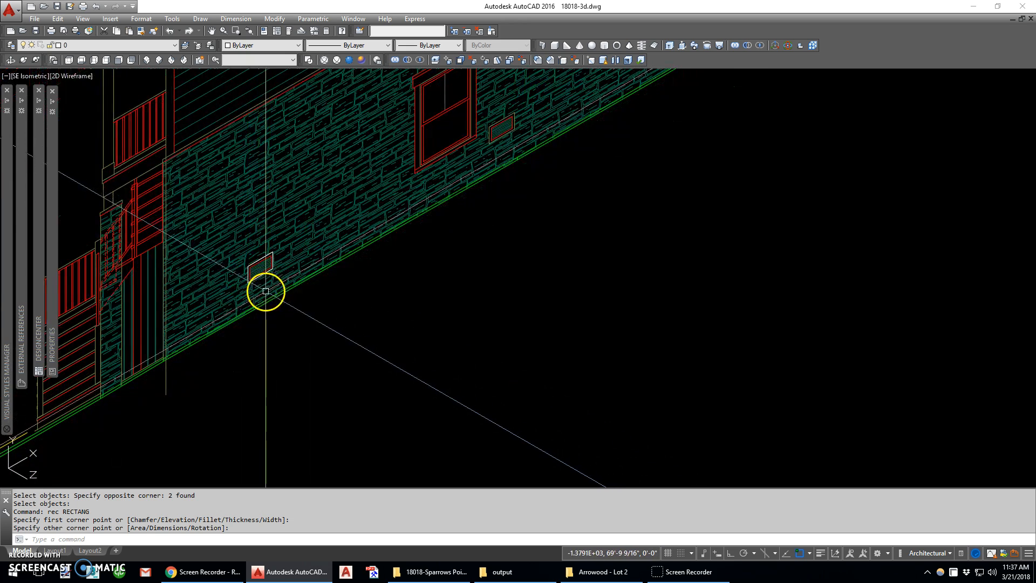
Erase the rectangle drawn around the foundation vent nearest the stairs on the side elevation.
scroll(253, 281, "down", 3)
type("e")
key("space")
type("w")
key("space")
left_click(227, 272)
left_click(293, 214)
key("space")
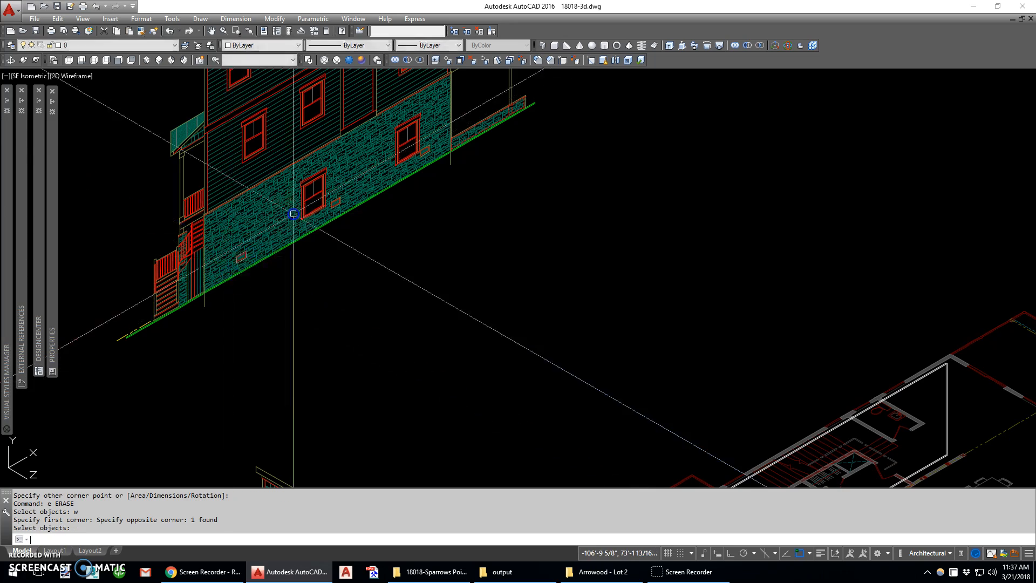
Turn on the 3d-stone layer and assign the side cladding with the two window openings to it.
scroll(254, 206, "down", 6)
scroll(358, 275, "up", 4)
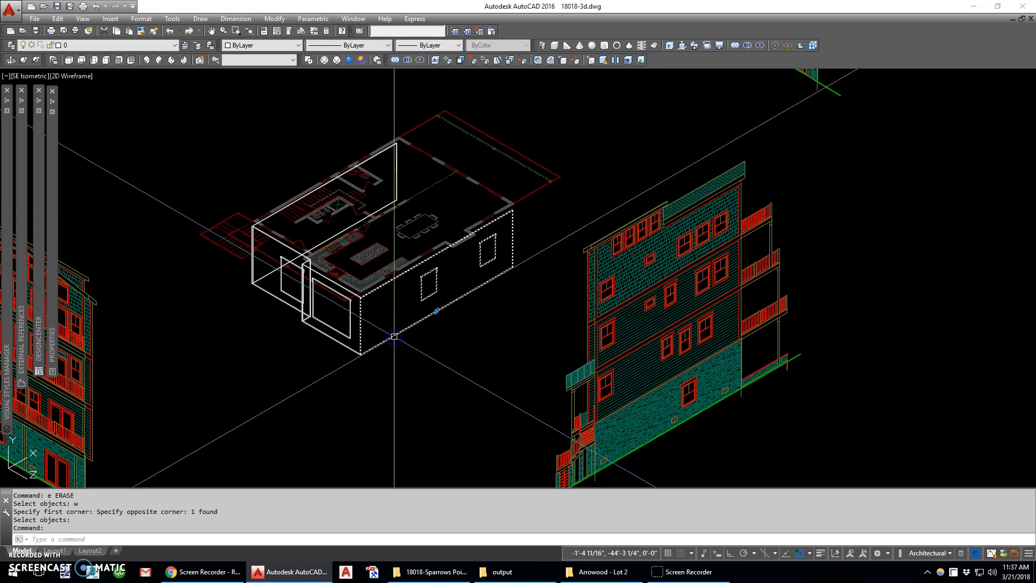
left_click(133, 47)
left_click_drag(172, 72, 178, 155)
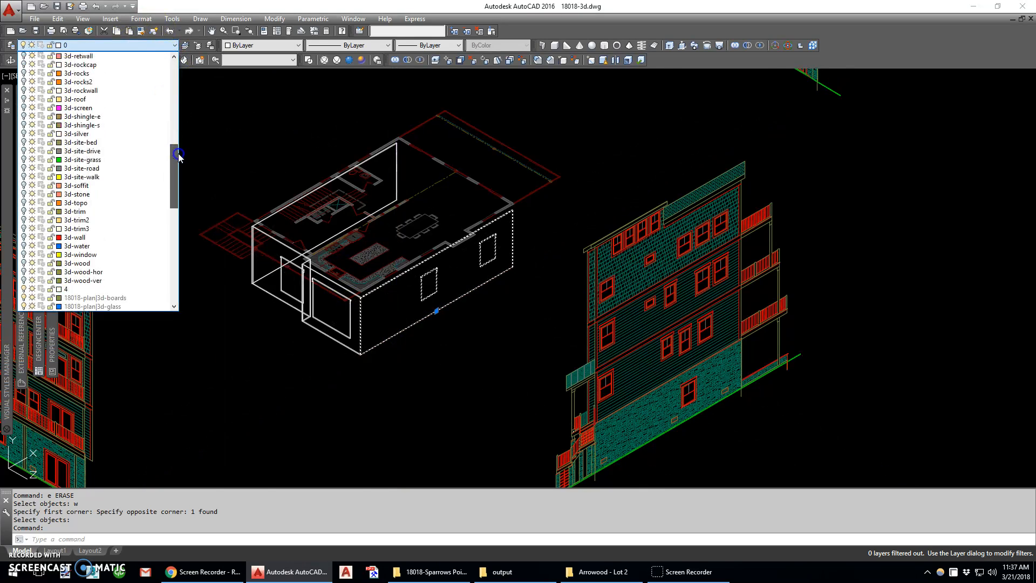
left_click(23, 194)
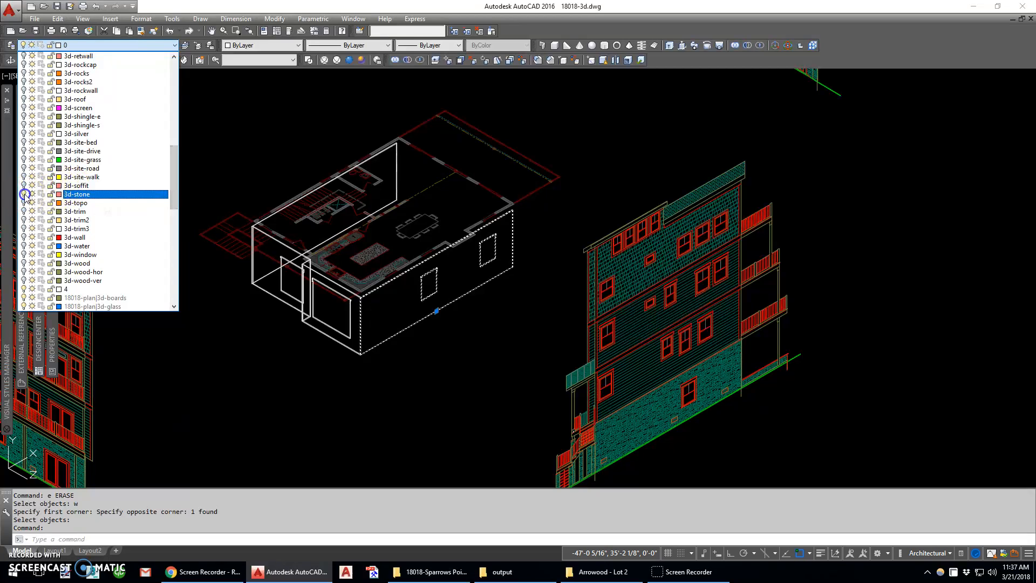
left_click(108, 195)
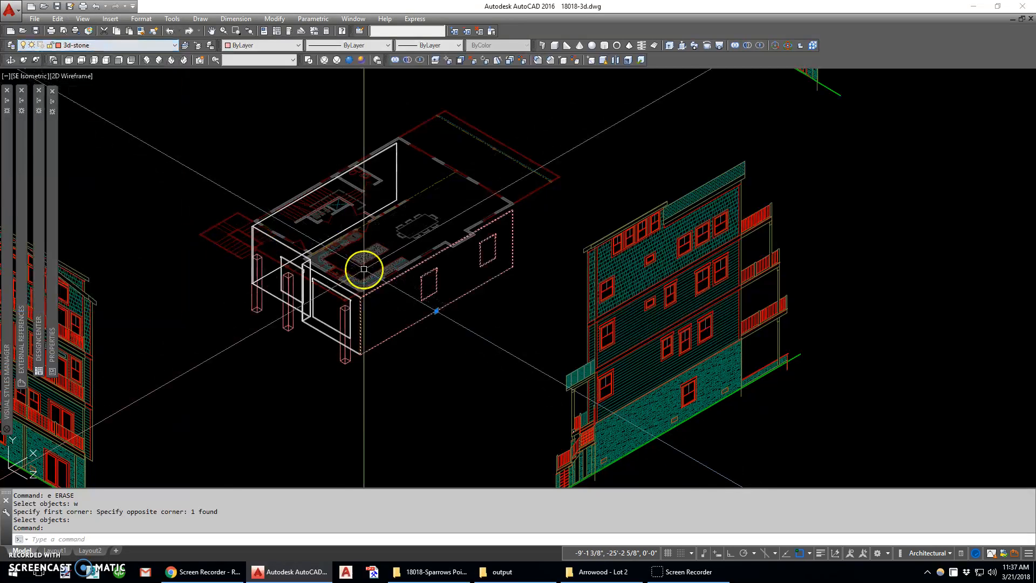
Match the properties of the remaining front, return and far side cladding pieces to the 3d-stone side cladding.
type("ma")
key("Return")
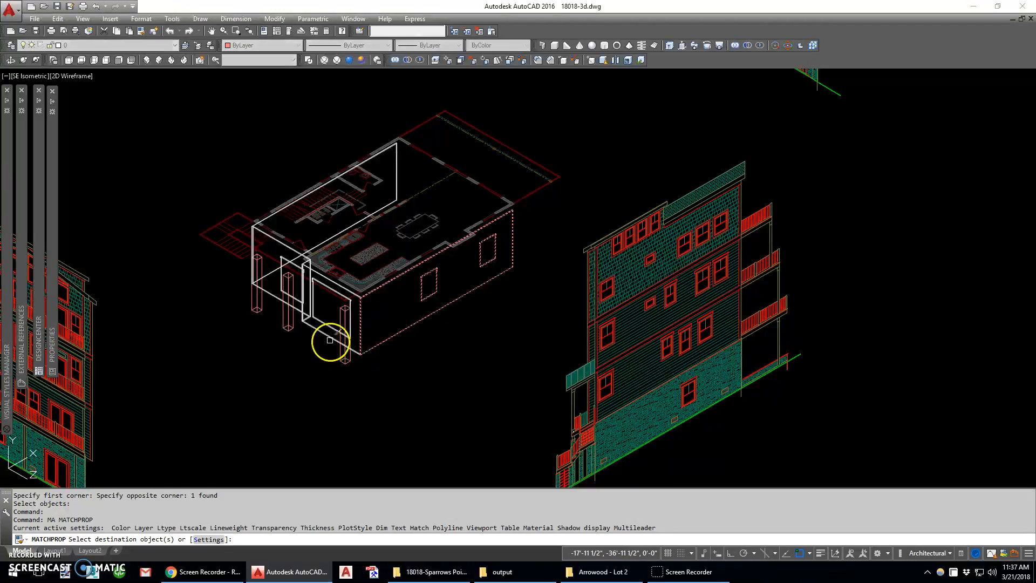
left_click(330, 340)
scroll(318, 329, "up", 5)
left_click(296, 302)
left_click(279, 304)
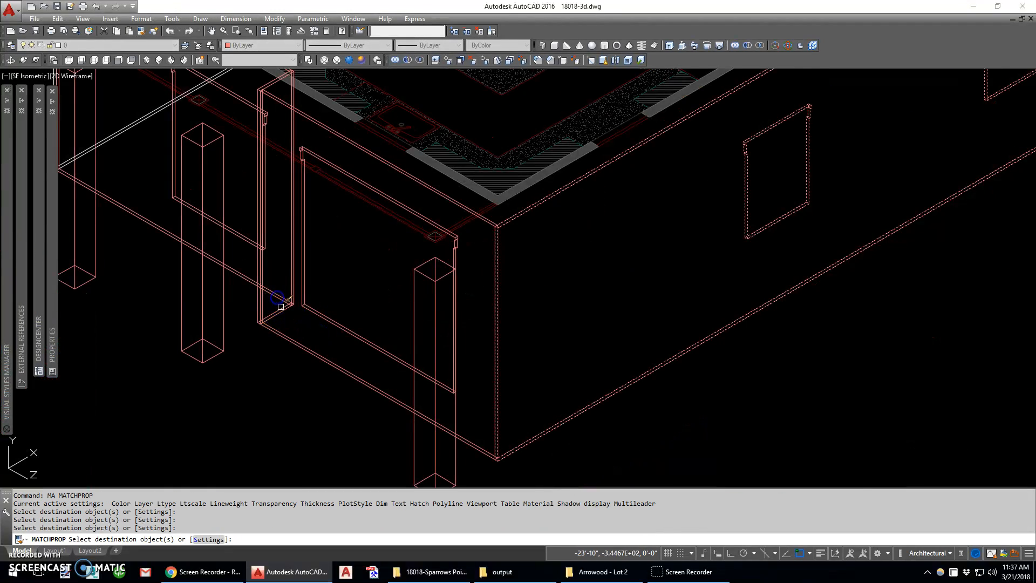
scroll(281, 307, "down", 8)
left_click(305, 218)
key("Return")
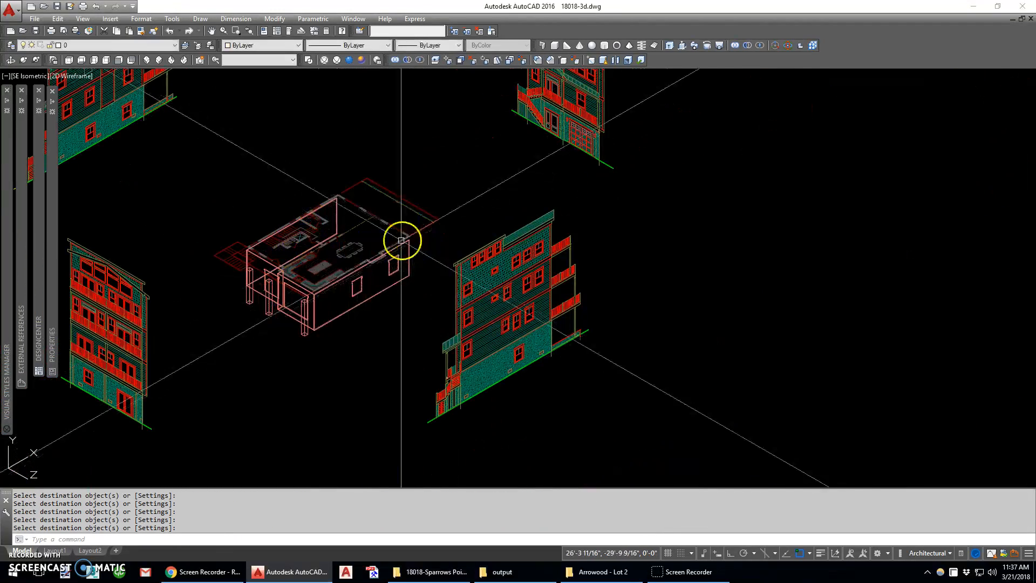
Measure a distance at the trim corner above the stone beside the garage door on the elevation.
scroll(588, 133, "up", 6)
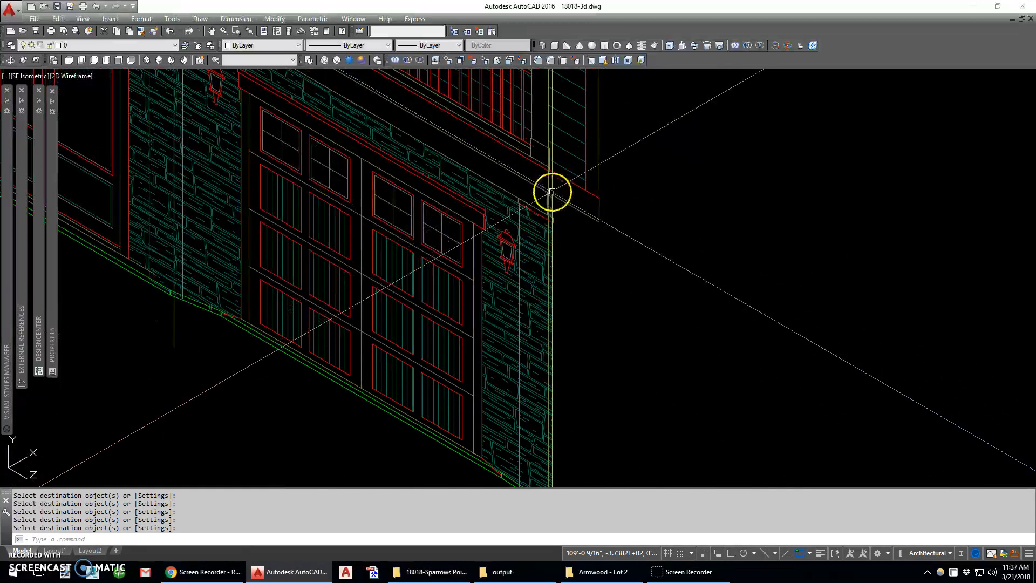
scroll(551, 189, "up", 3)
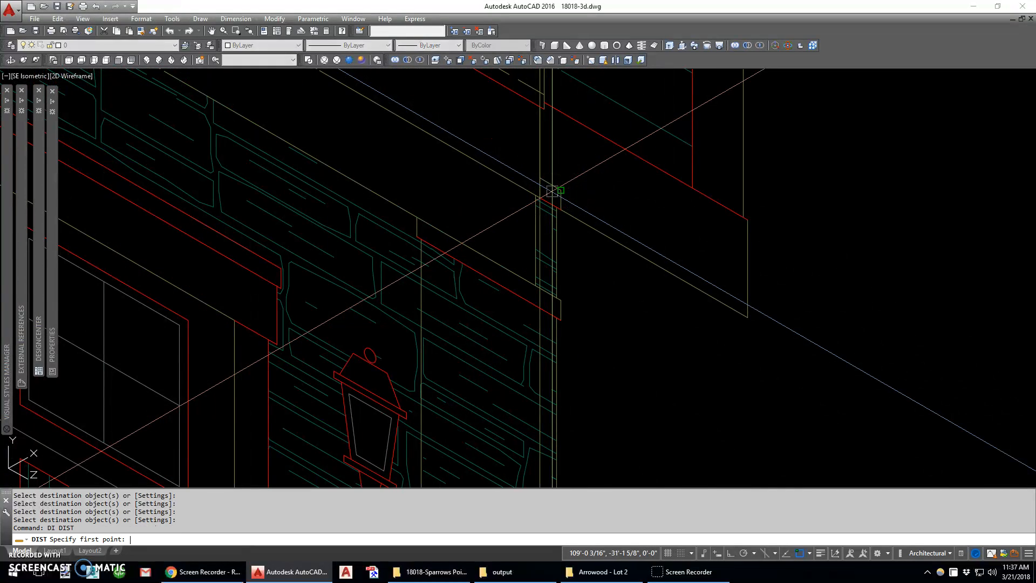